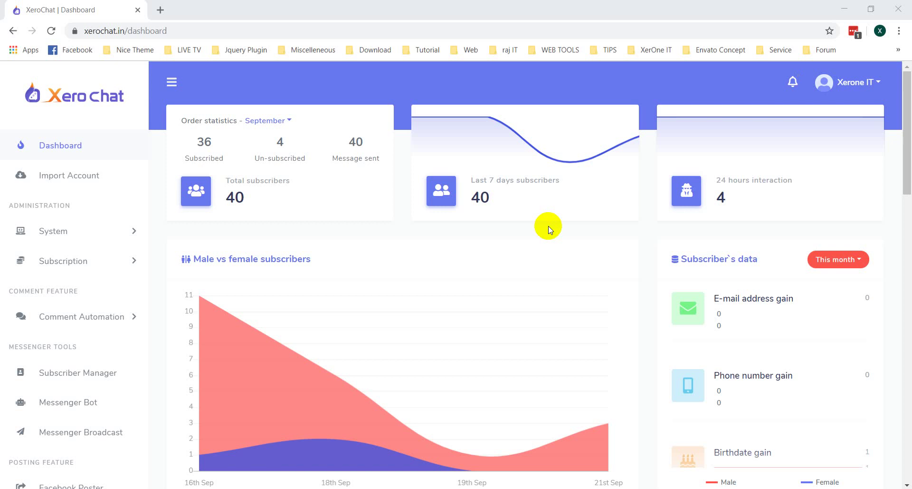
Open the Messenger Bot's bot settings and select the Video Matrix page.
scroll(549, 228, down, 1)
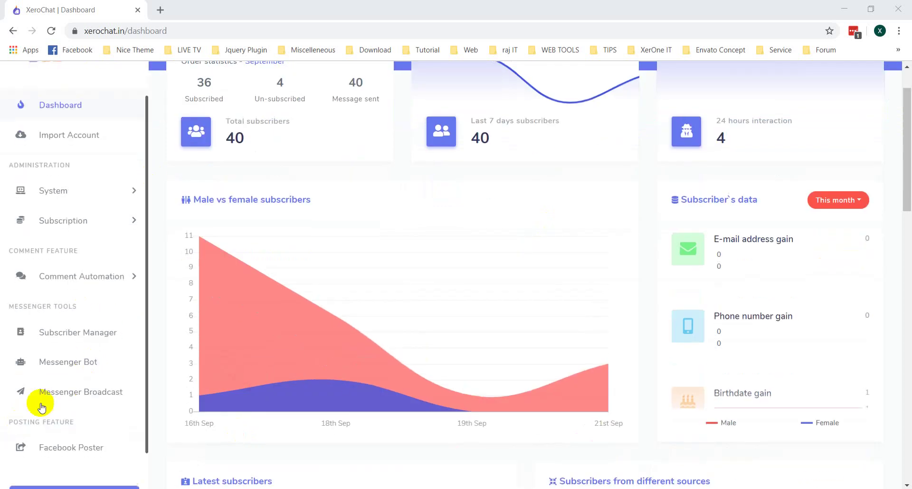
click(74, 363)
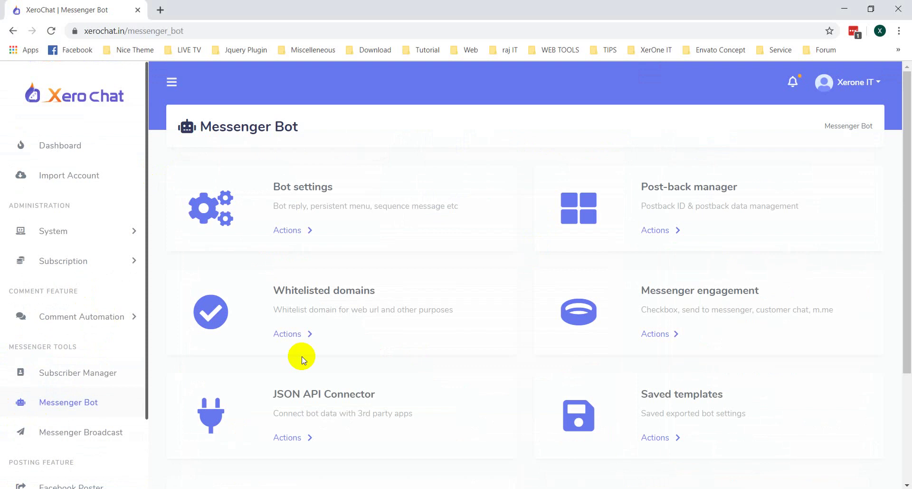
click(288, 230)
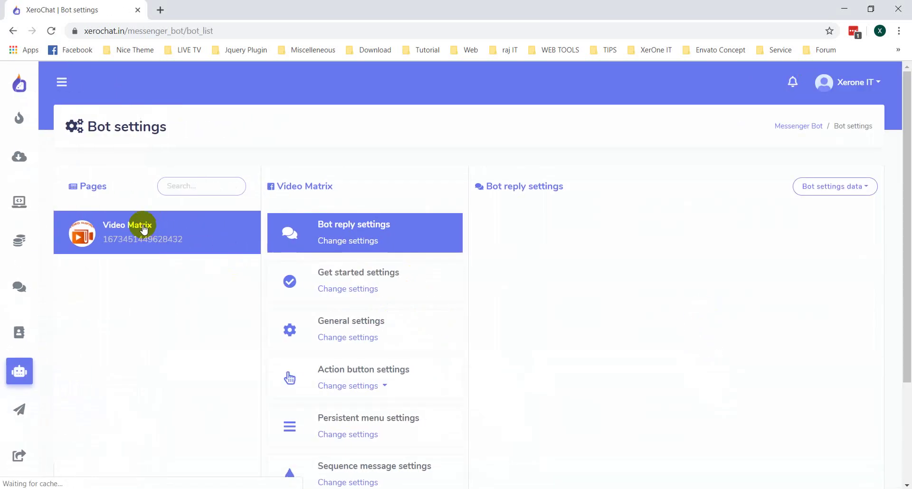
click(144, 229)
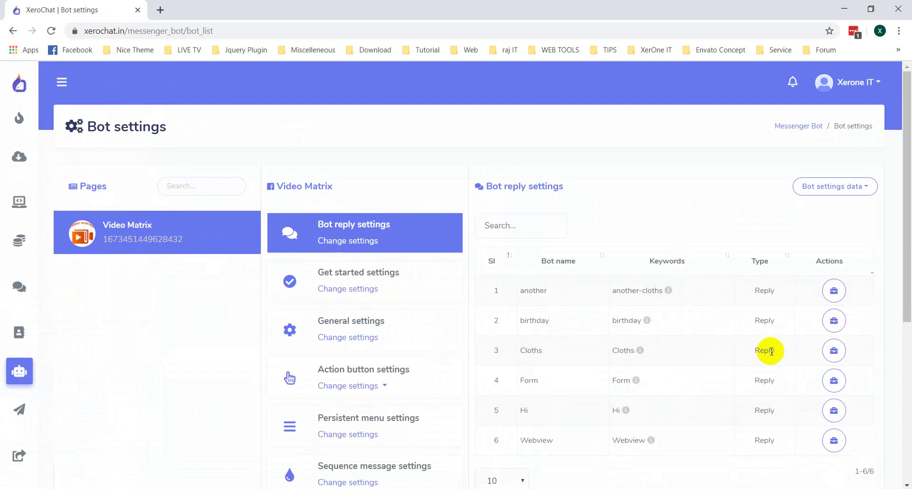
Open the data tree view of the Video Matrix page's bot settings.
scroll(589, 378, down, 1)
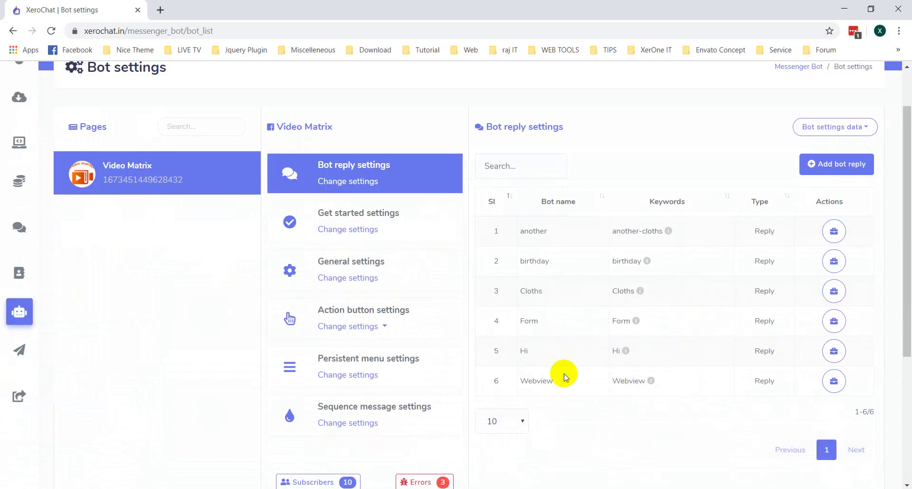
scroll(656, 319, up, 1)
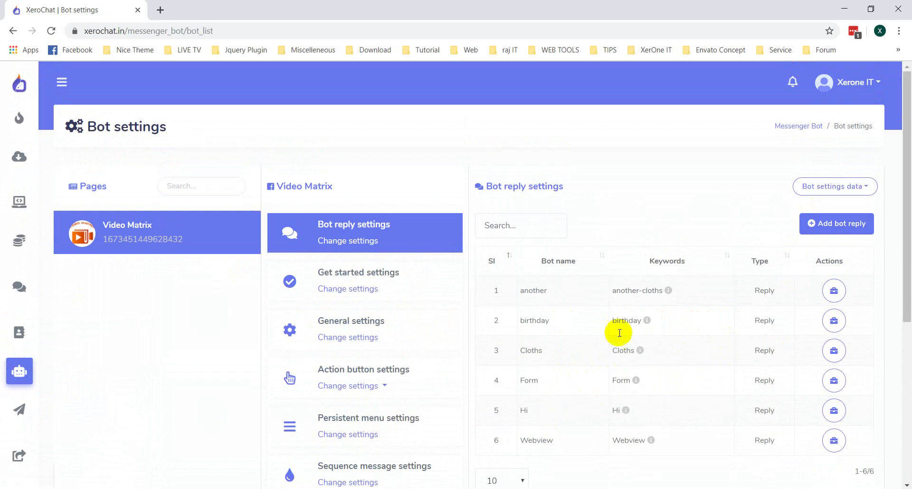
click(835, 186)
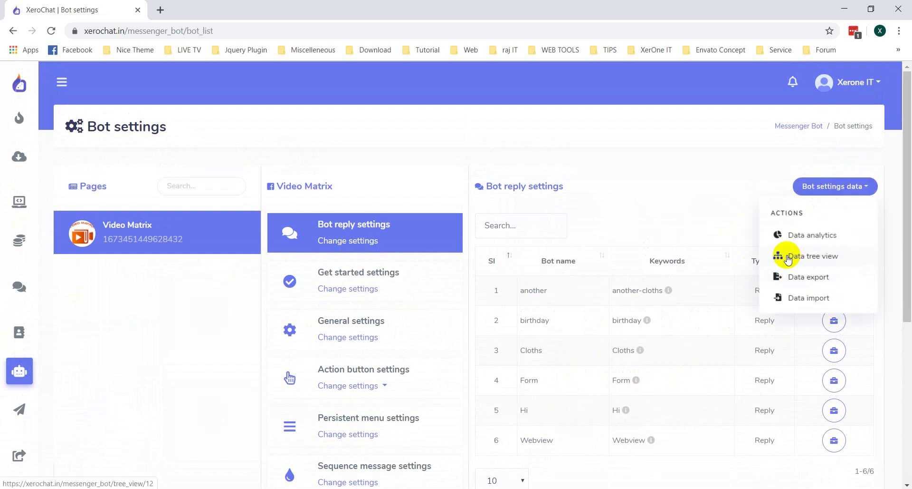
click(818, 257)
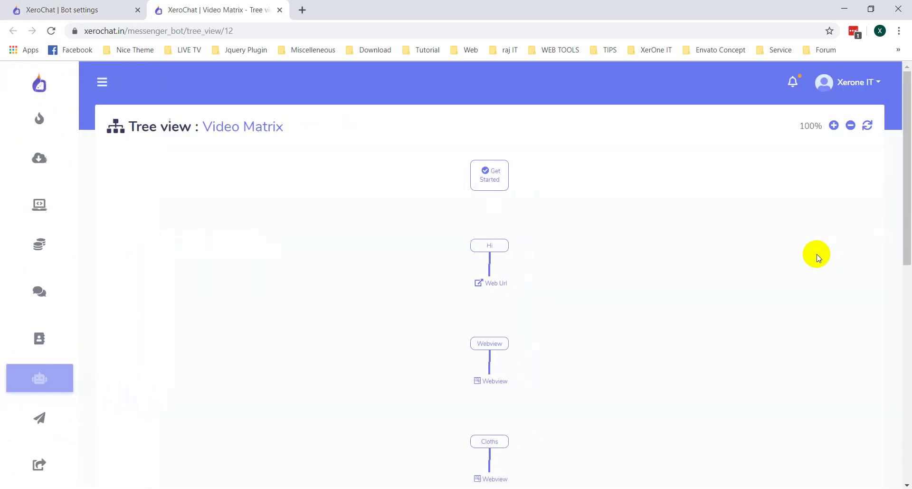
Examine the bot's reply tree from Get Started and Hi down to the last keyword branch.
scroll(898, 295, down, 6)
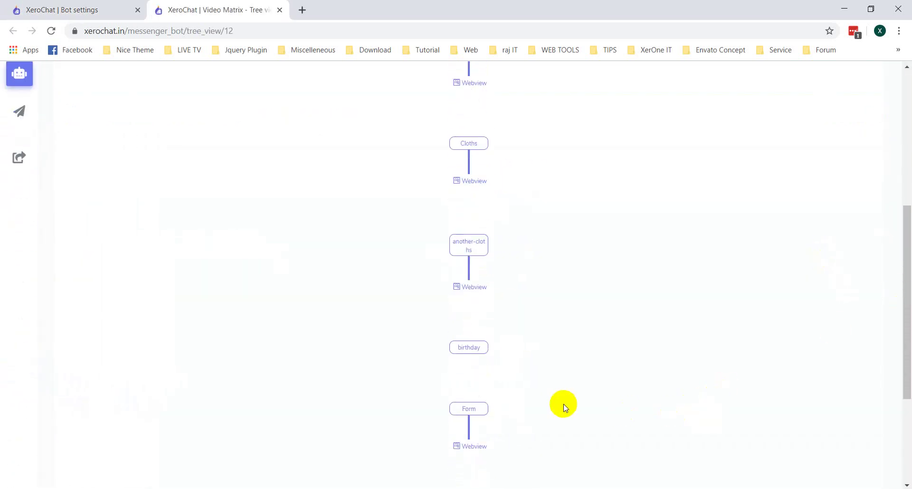
scroll(568, 402, down, 5)
scroll(572, 397, up, 10)
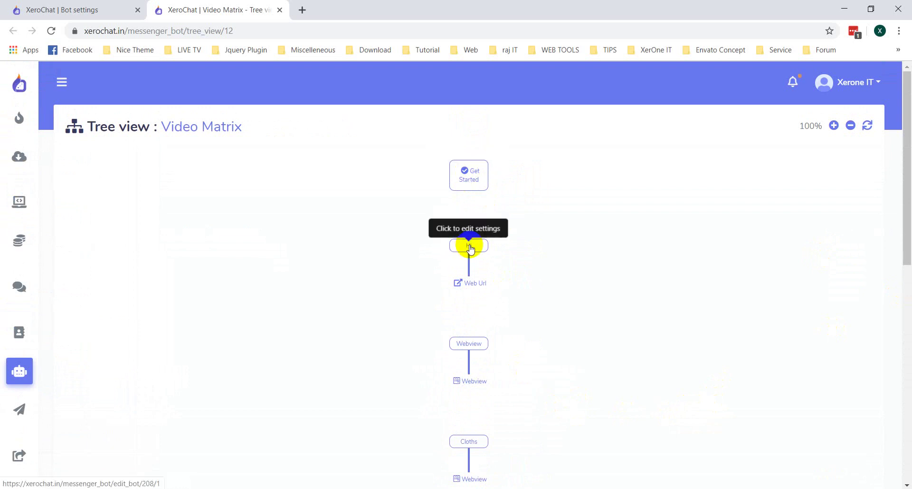
scroll(477, 223, down, 1)
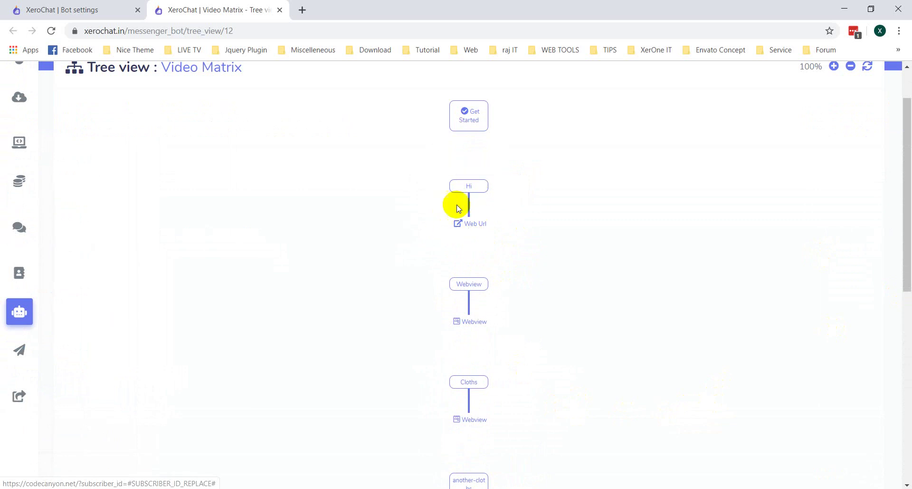
mouse_move(464, 225)
scroll(505, 252, up, 1)
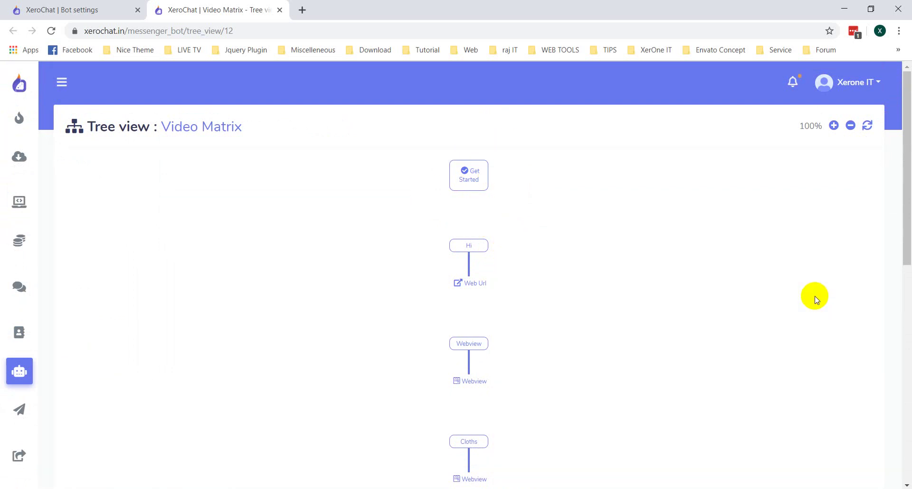
Open the Get Started node's settings and change Reply 1's type to Text with buttons.
click(468, 176)
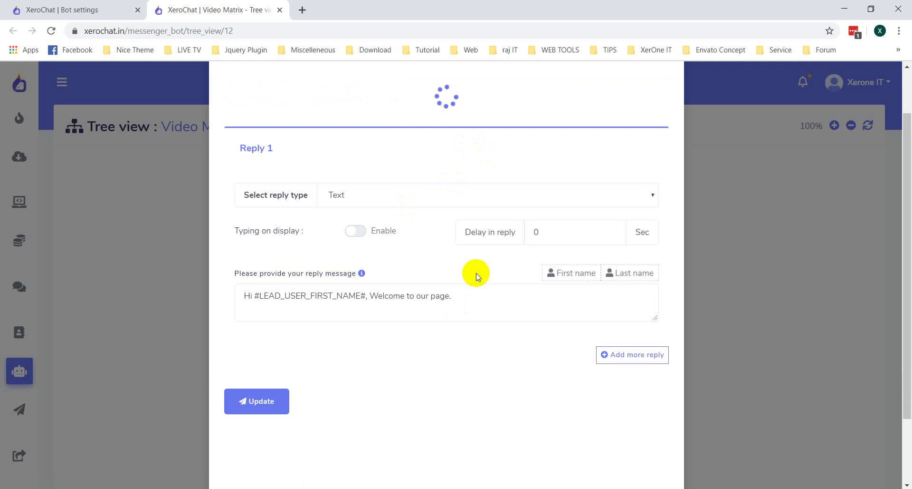
scroll(477, 273, up, 2)
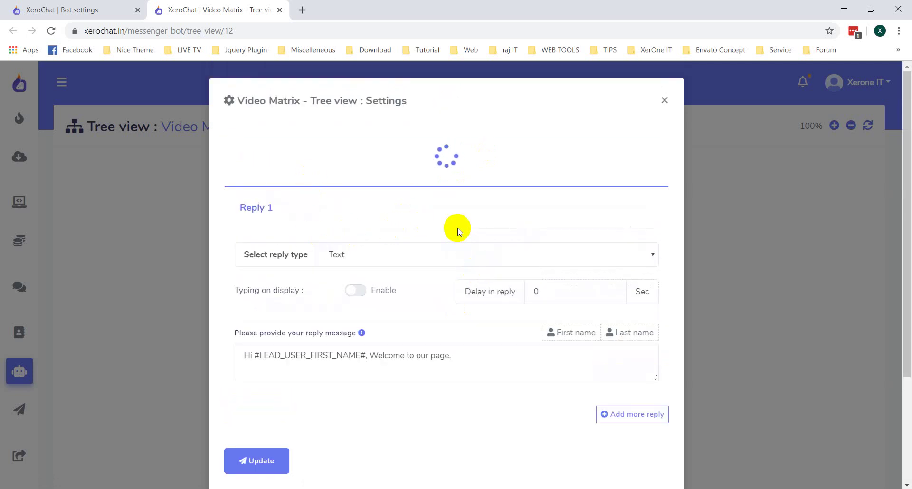
scroll(488, 246, down, 3)
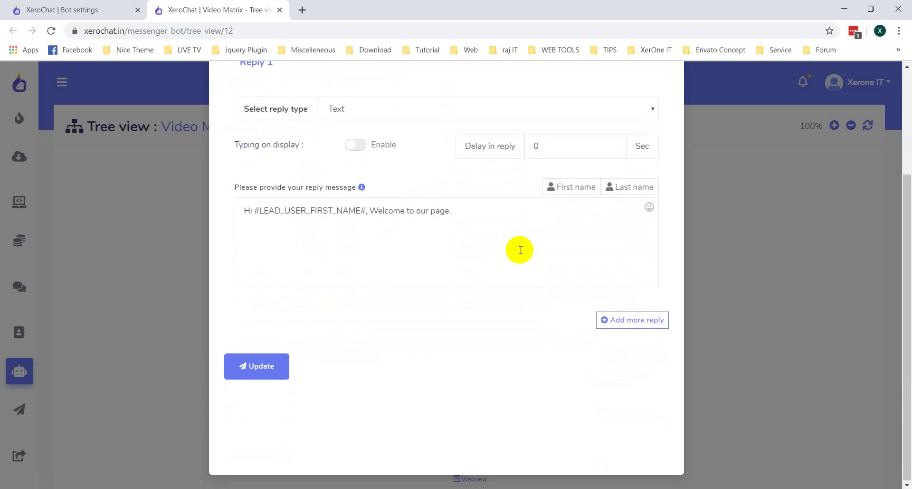
scroll(520, 249, up, 2)
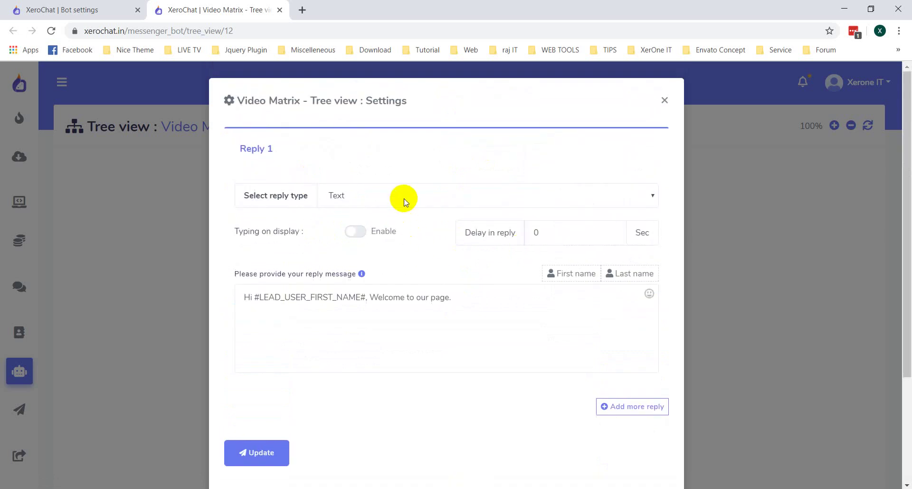
click(405, 202)
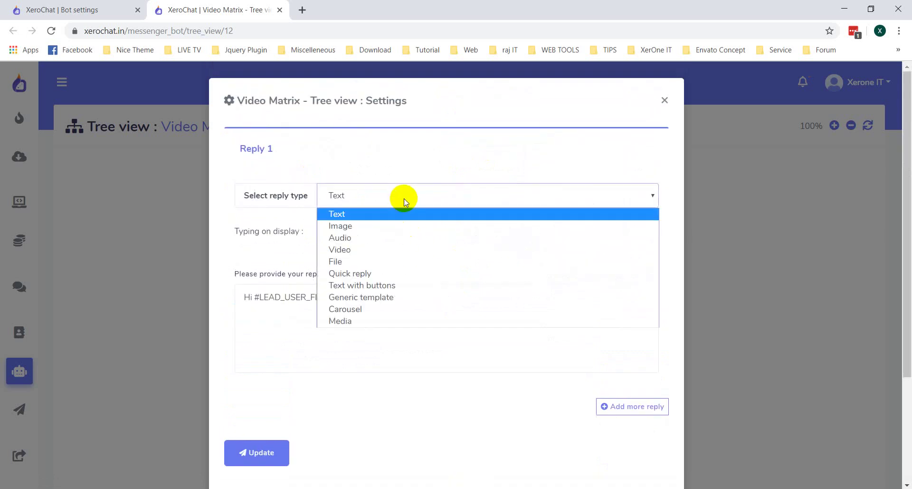
click(391, 284)
Enable the typing display for Reply 1 and set its reply delay to 2 seconds.
scroll(436, 279, down, 1)
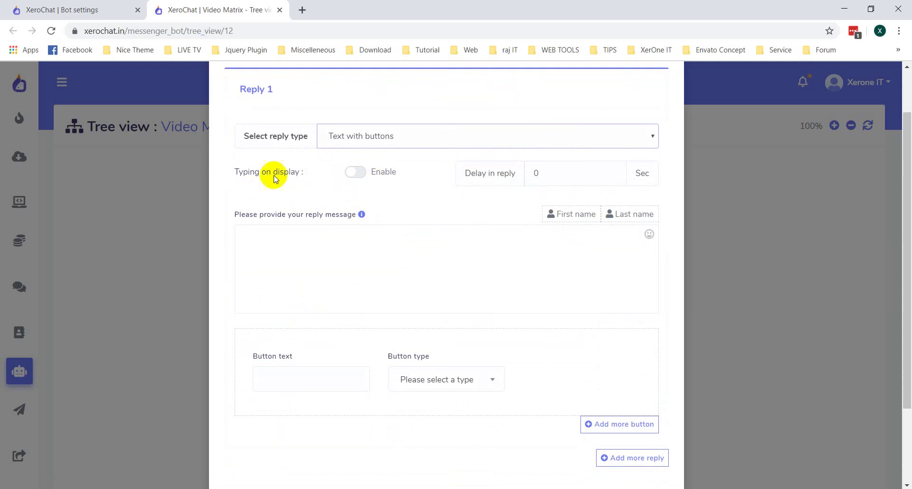
click(355, 172)
click(576, 181)
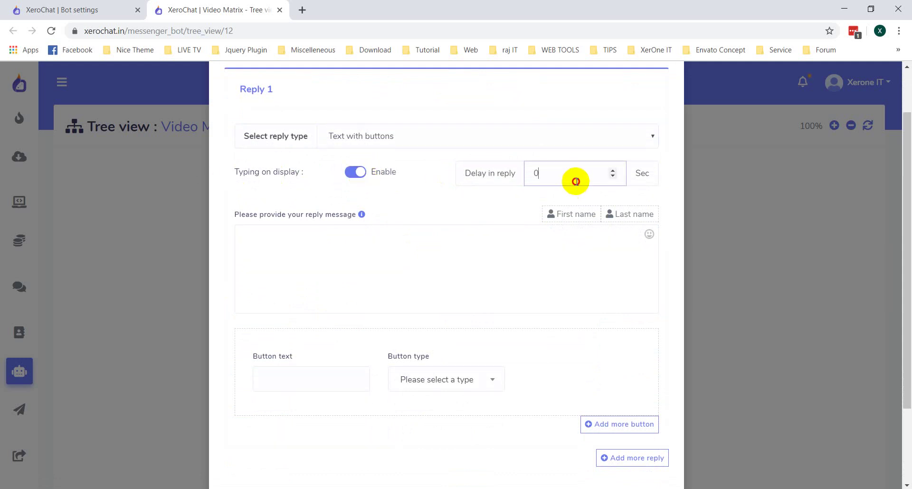
double_click(577, 181)
text(2)
Write the reply message "Hi #LEAD_USER_FIRST_NAME# , Hope you are doing well. Let us know what you need ." using the first name placeholder.
click(505, 265)
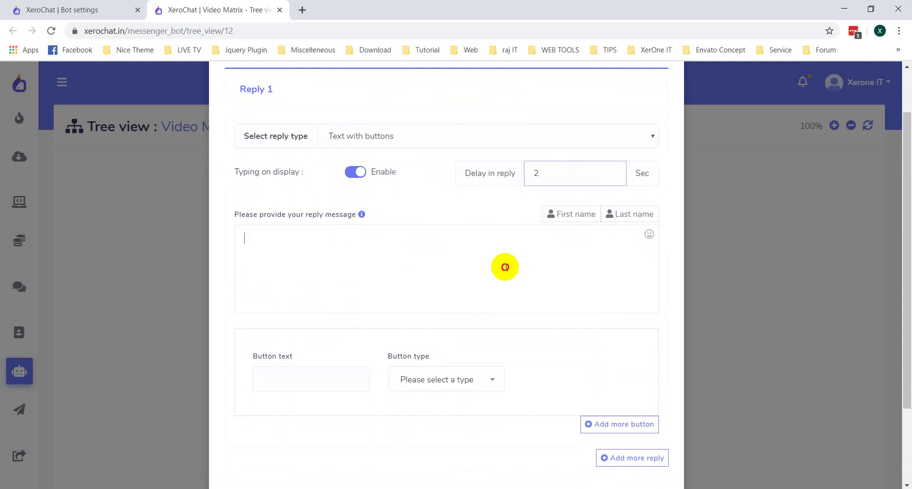
text(Hi)
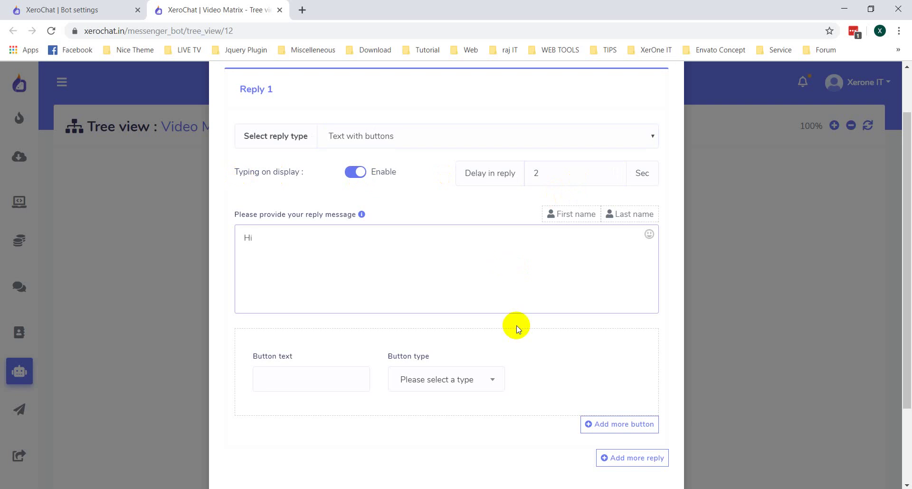
click(572, 213)
click(464, 255)
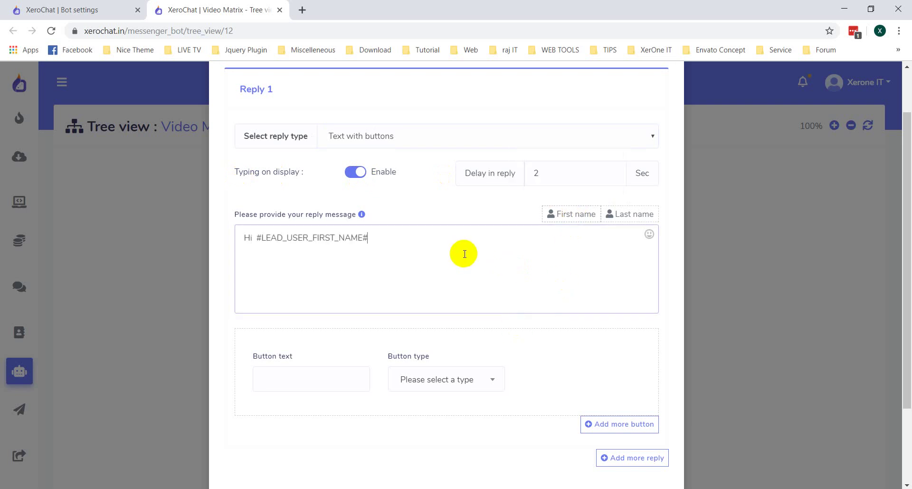
text(, Hope you are doing well. Let)
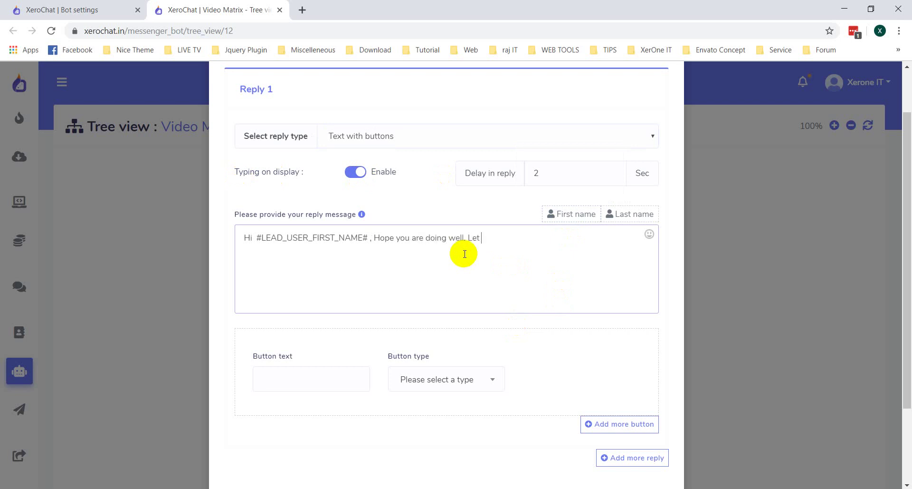
text( us know what you need .)
Set the reply's first button to type Post back with the button text "Information".
scroll(465, 254, down, 1)
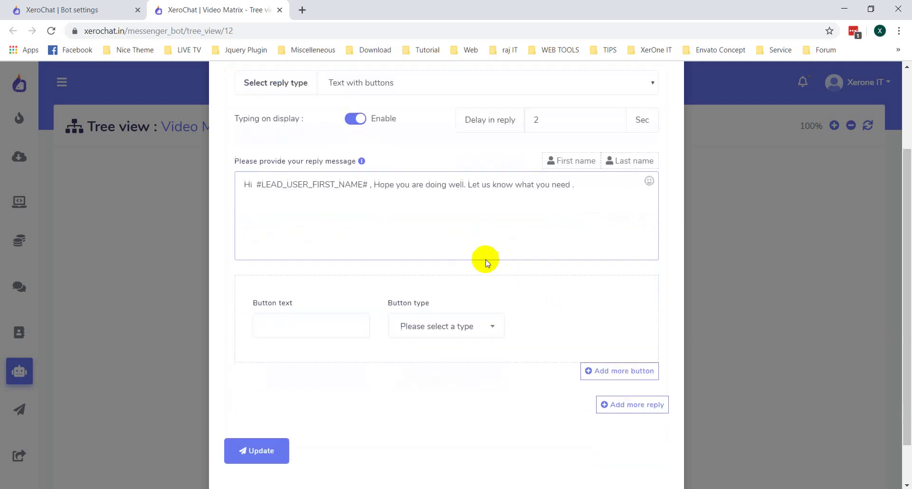
click(461, 319)
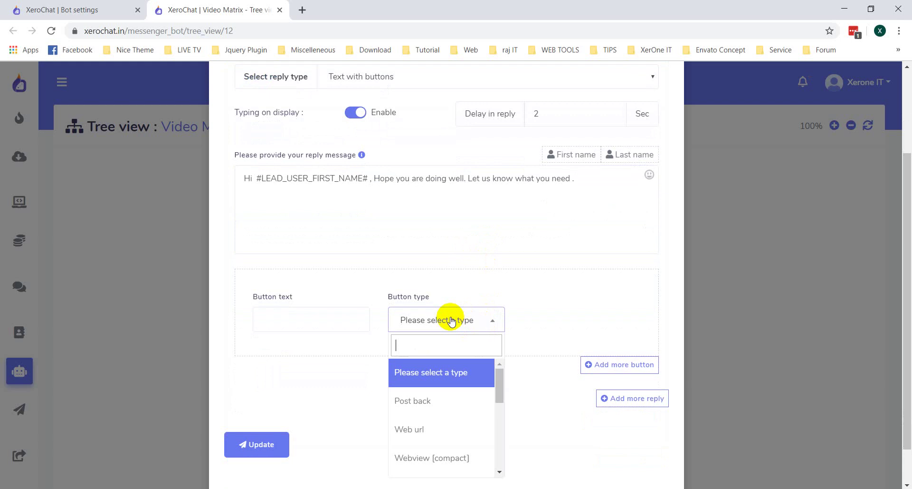
click(443, 401)
click(291, 322)
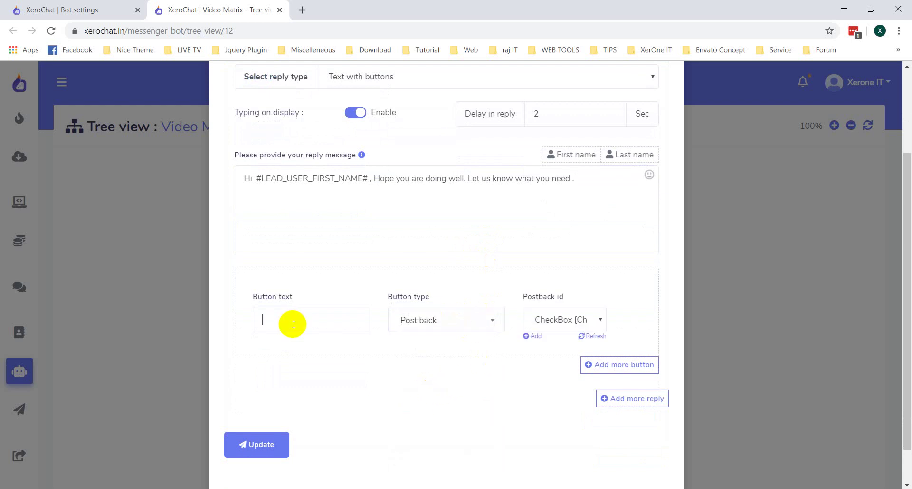
text(Info)
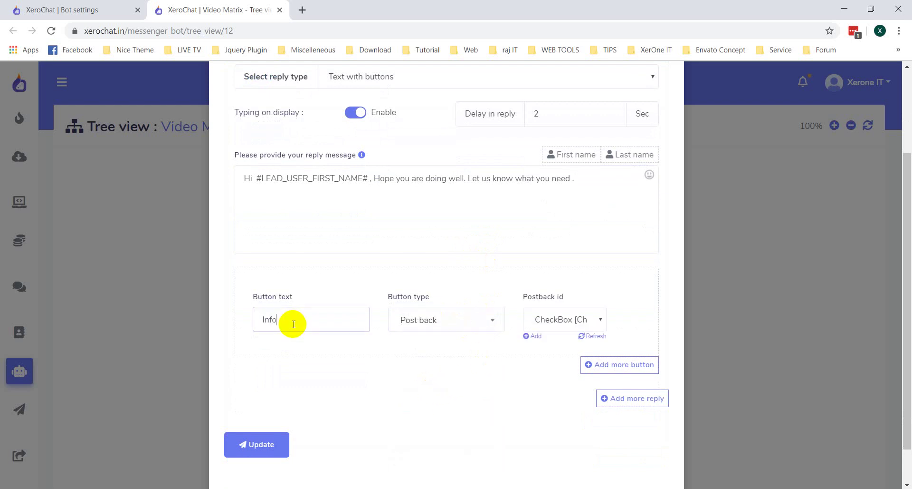
text(rmation)
scroll(489, 357, down, 1)
click(460, 324)
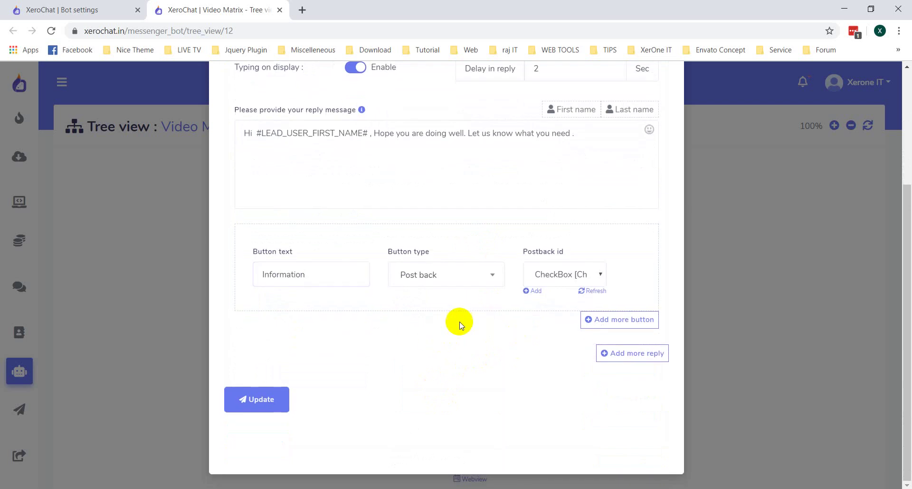
Add a new postback template for the button, with template name "Information" and postback id "information".
click(575, 273)
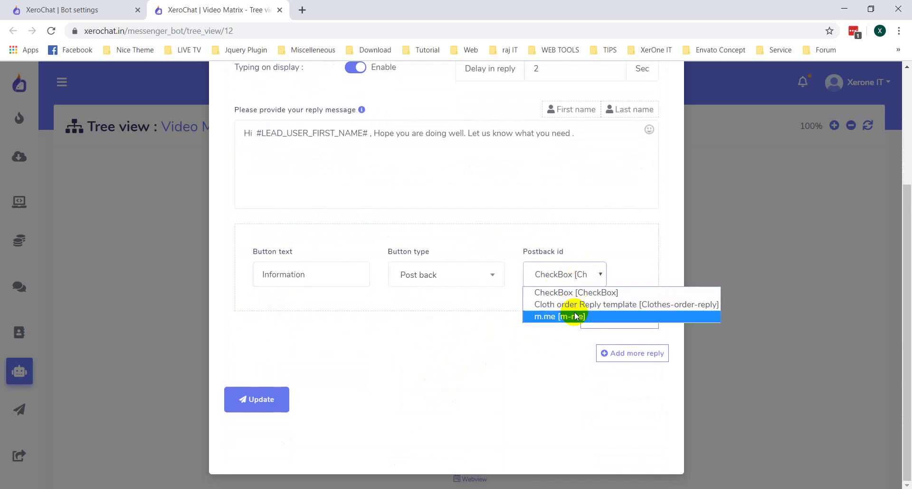
click(612, 238)
click(535, 290)
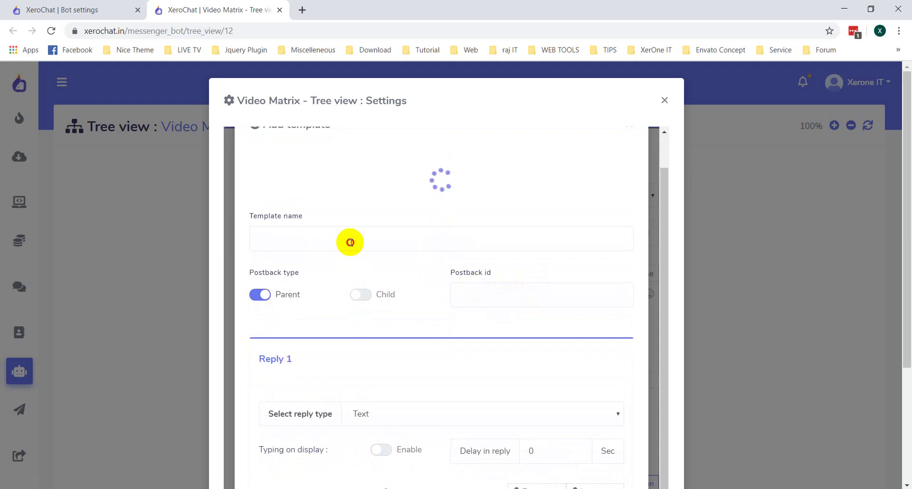
click(360, 178)
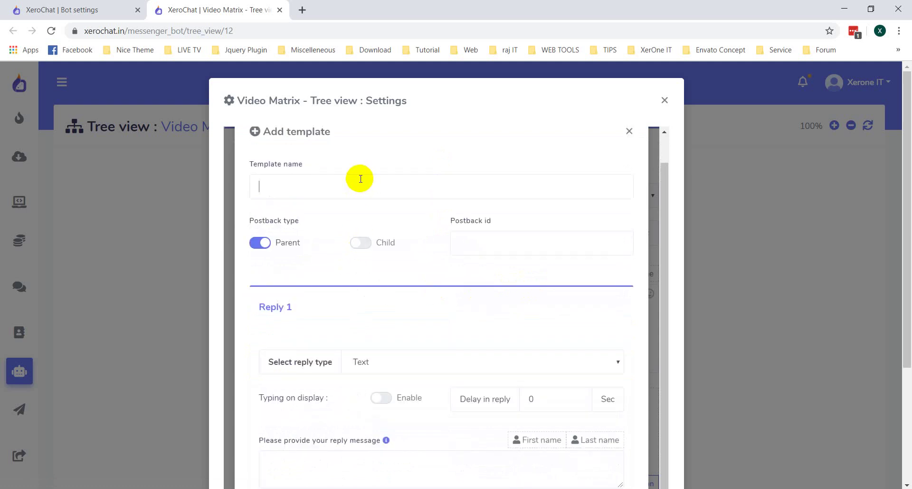
text(Infro)
key(BackSpace)
key(BackSpace)
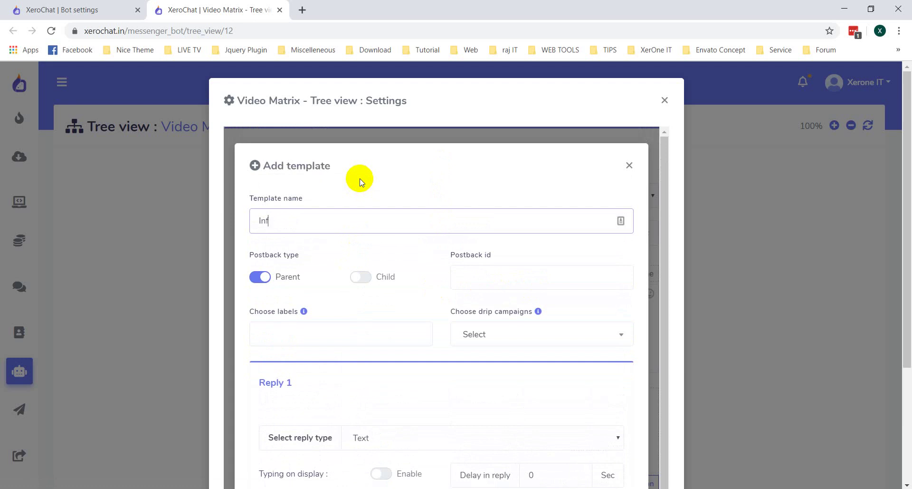
text(rmation)
click(495, 273)
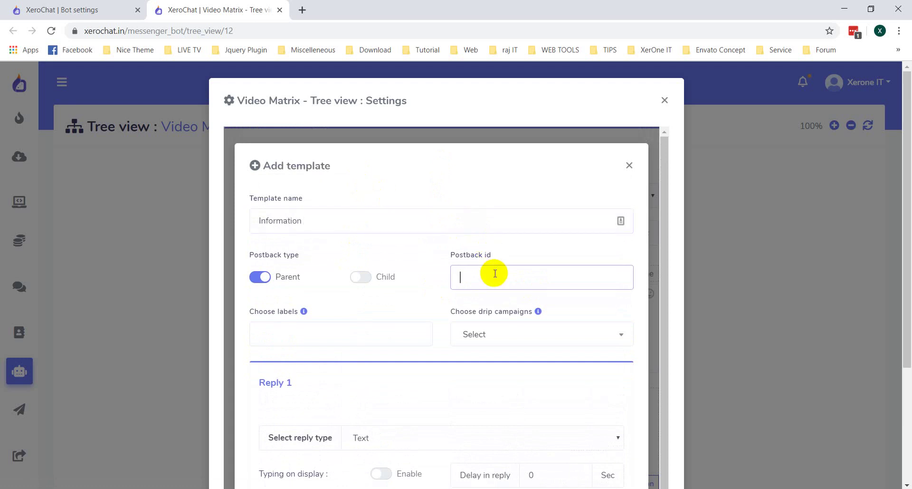
text(information)
Set the reply type of Reply 1 in the Information template to Text with buttons.
scroll(496, 273, down, 4)
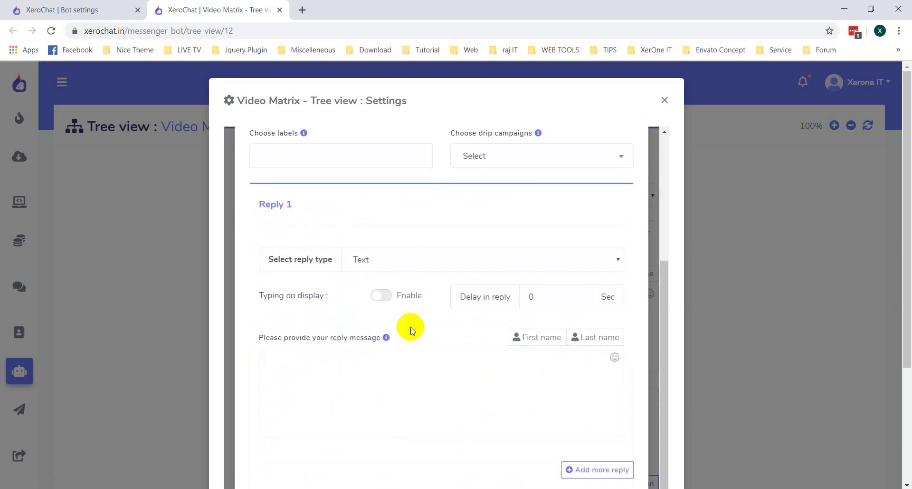
click(401, 270)
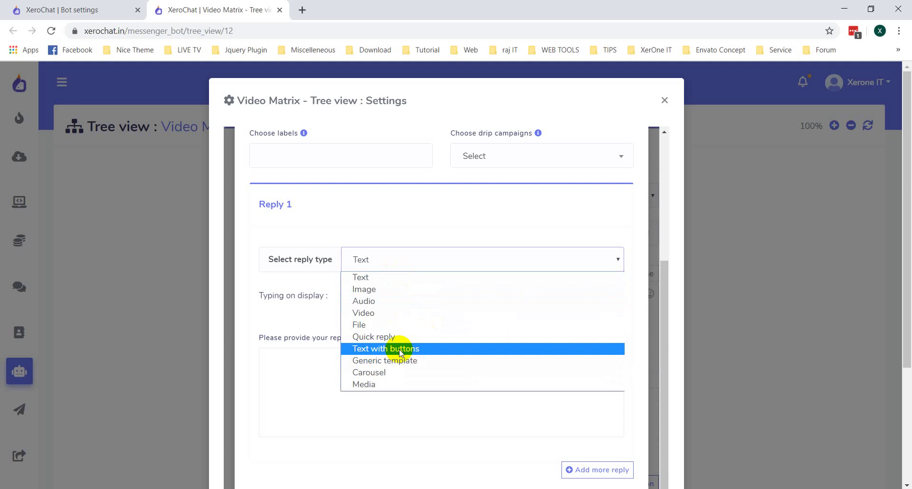
click(415, 348)
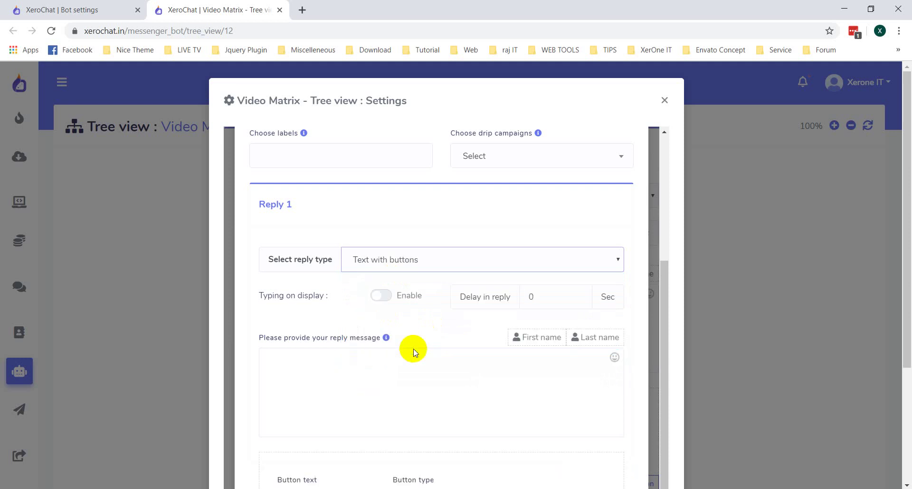
Write the reply message "Thanks for selecting information. What type of information you need ?", consulting the Notepad++ notes, and copy it to the clipboard.
scroll(480, 280, down, 3)
click(490, 274)
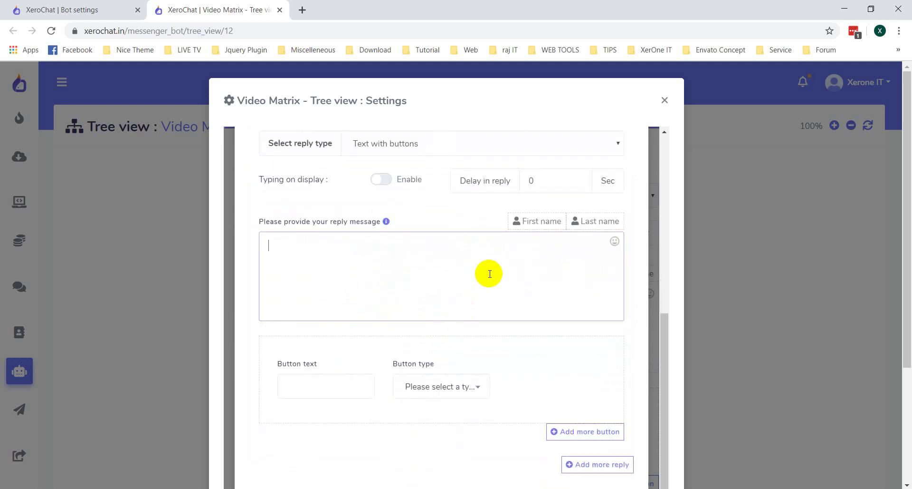
text(Thanks for selecting information.)
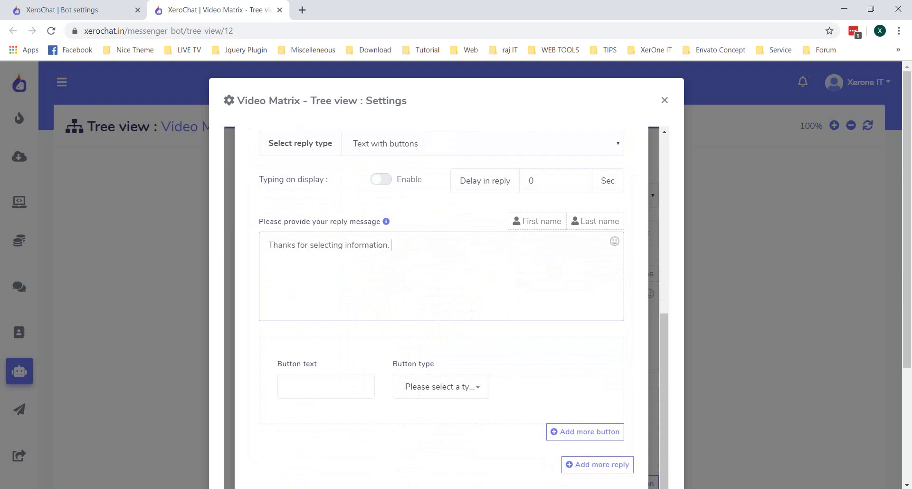
key(alt+Tab)
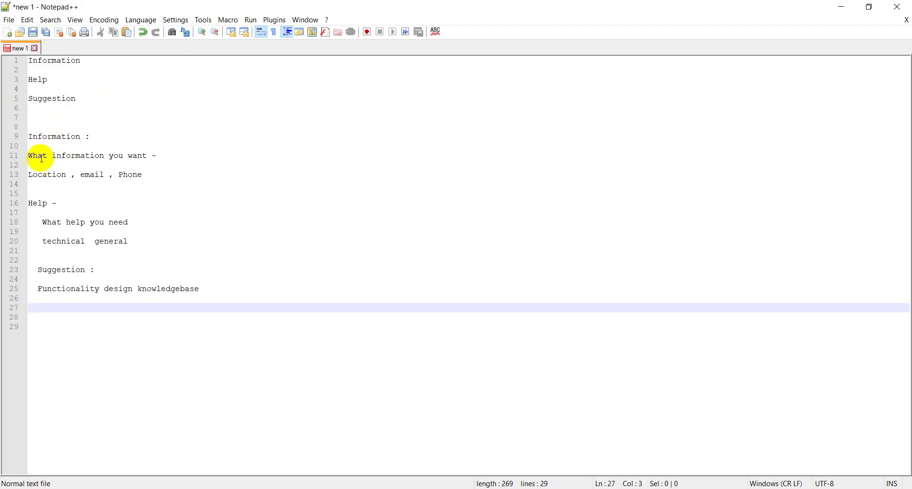
key(alt+Tab)
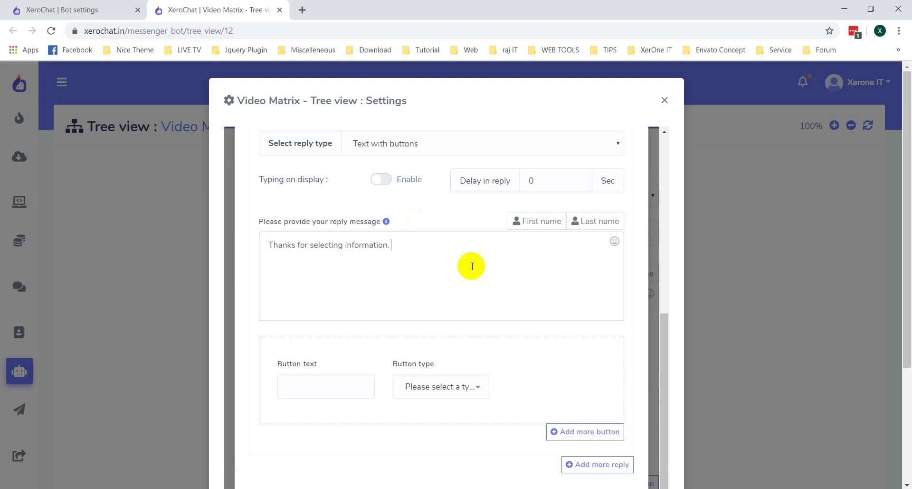
text(What type of)
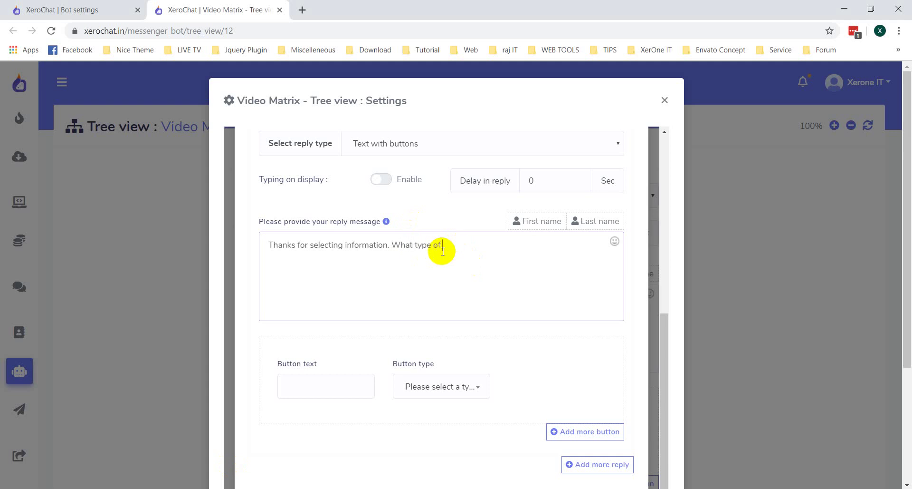
text( information you need ?)
key(ctrl+a)
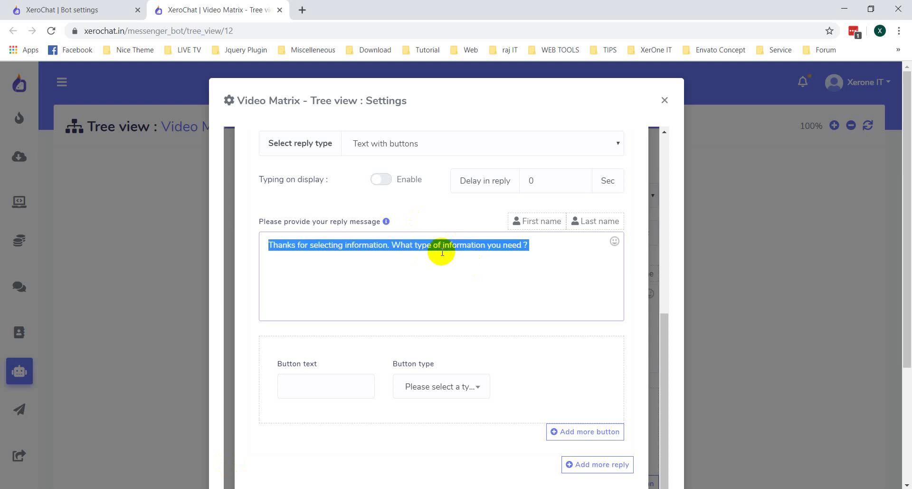
key(ctrl+x)
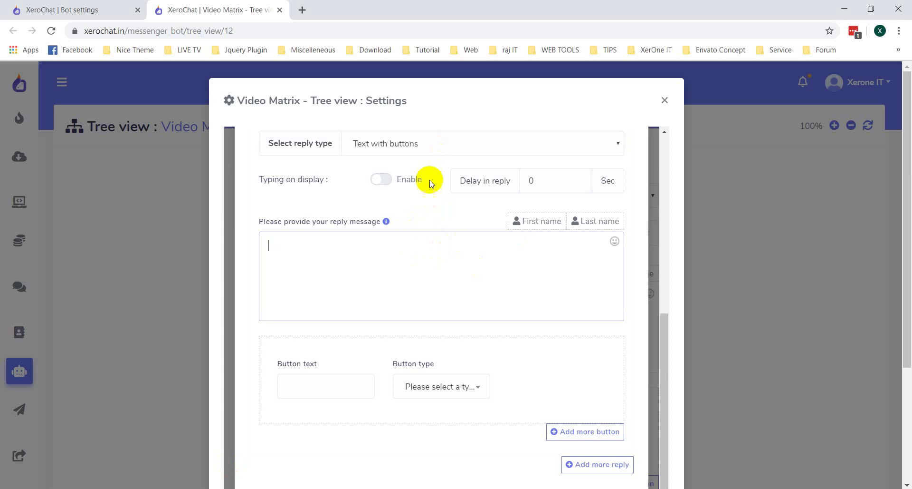
key(ctrl+v)
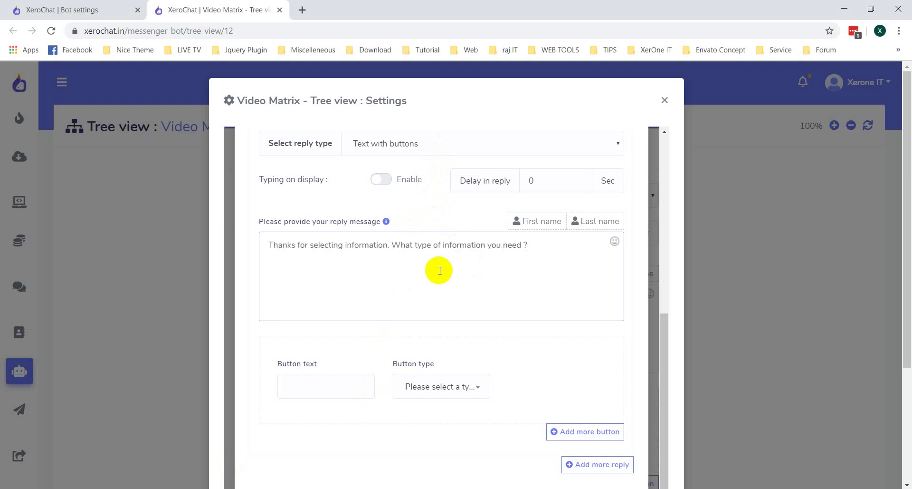
Set the template reply's first button to type Post back with the button text "Email".
scroll(438, 269, down, 3)
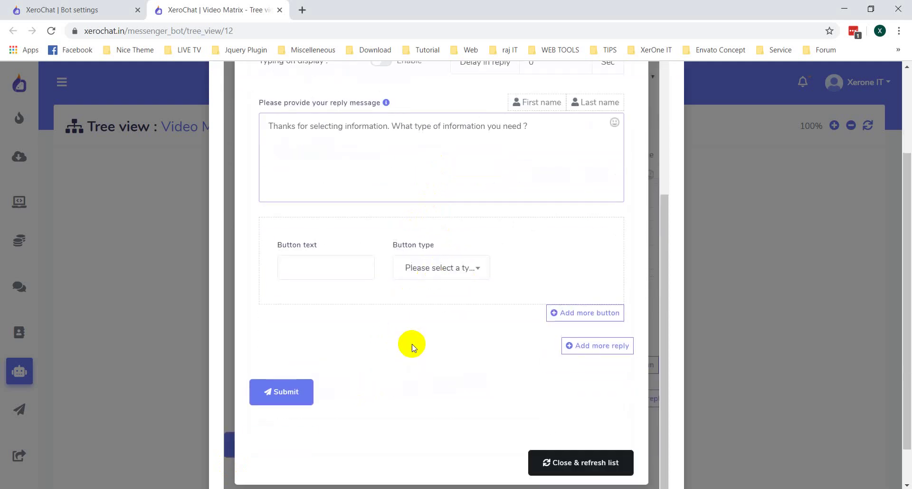
click(455, 270)
click(438, 177)
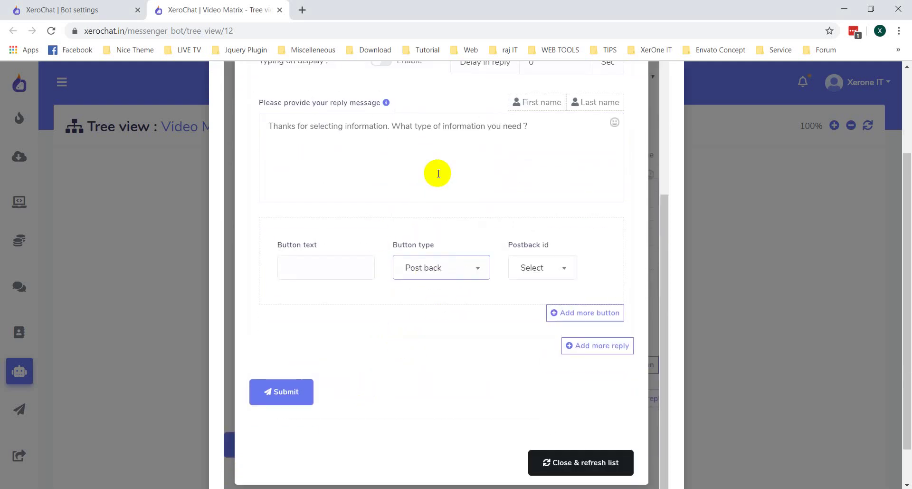
click(318, 267)
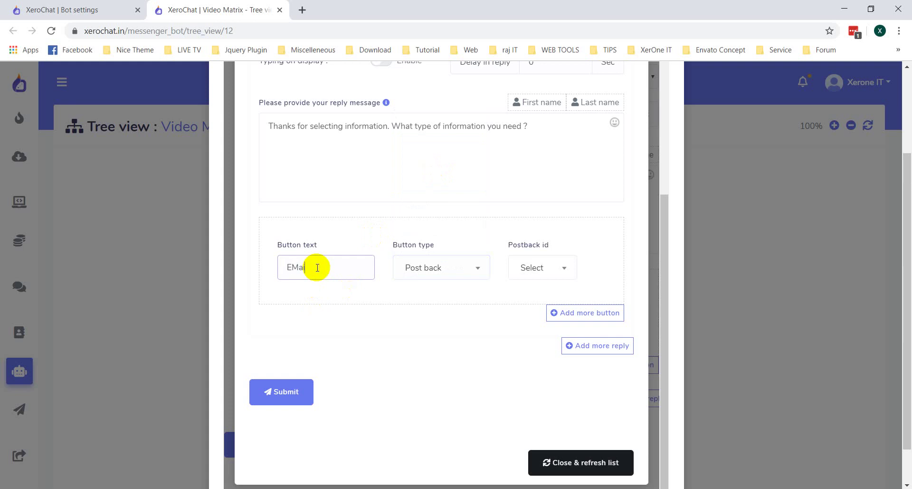
text(Email)
Look through the existing postback ids and assign the new id "Email-info" to the Email button.
click(561, 269)
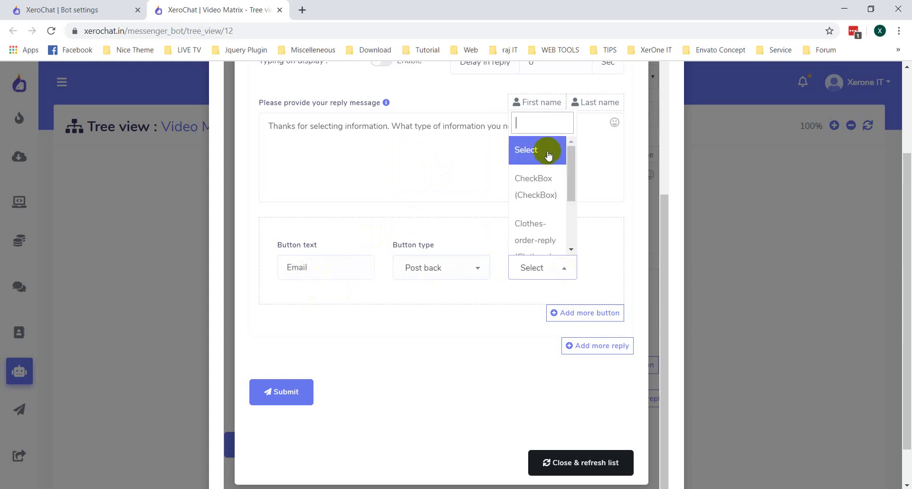
scroll(536, 213, down, 3)
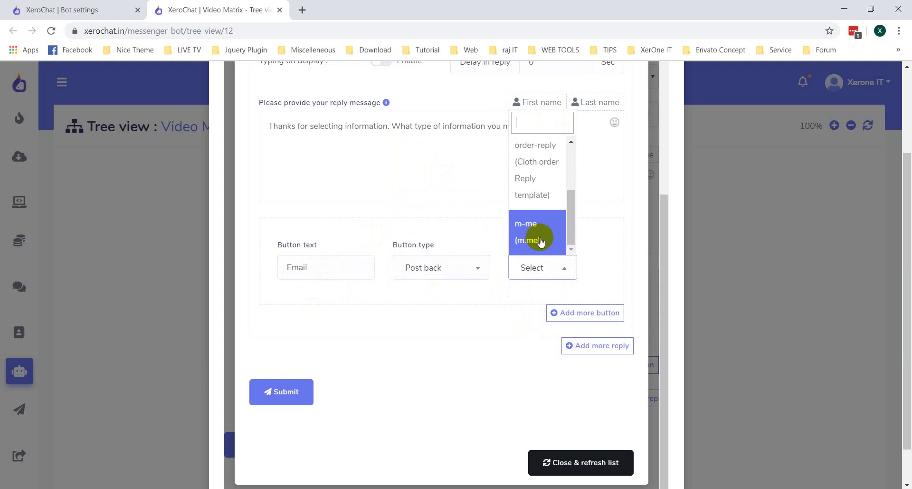
scroll(547, 224, up, 3)
scroll(607, 230, up, 2)
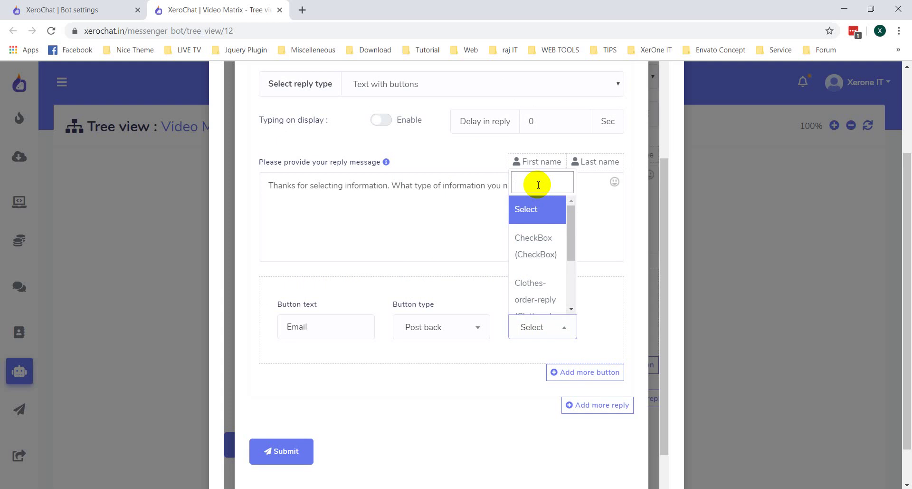
text(Emai)
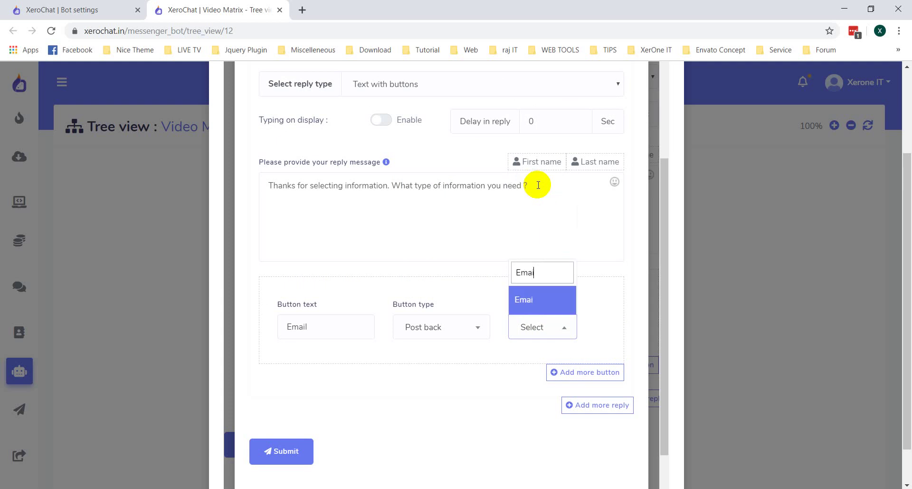
text(l-info)
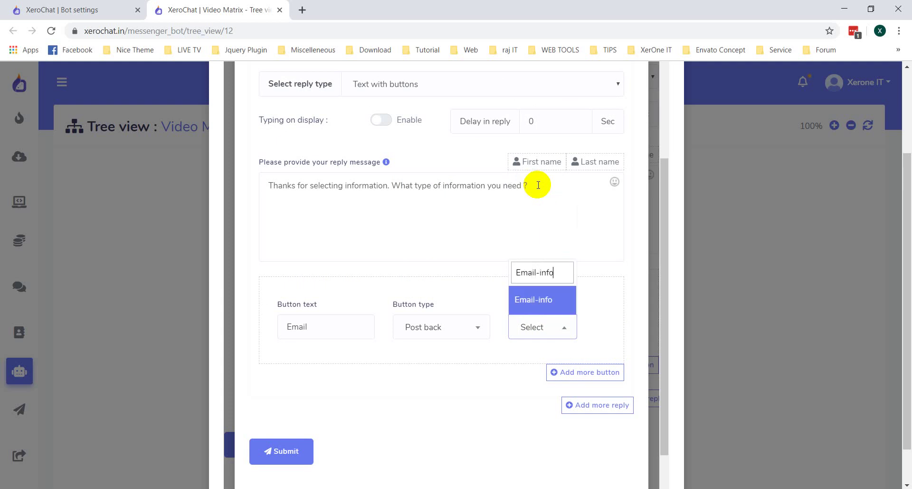
click(538, 299)
Add a second button with text "Phone", type Post back and the new postback id "Phone-Info".
scroll(440, 405, down, 1)
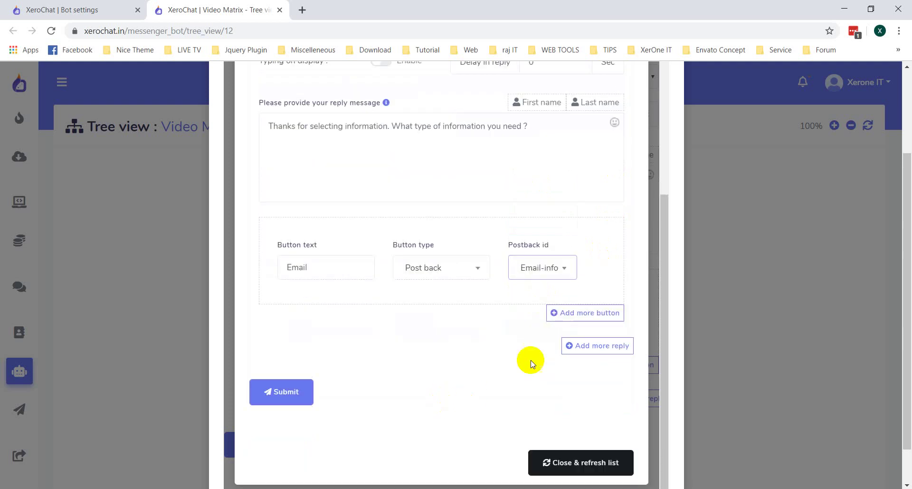
click(591, 312)
click(324, 357)
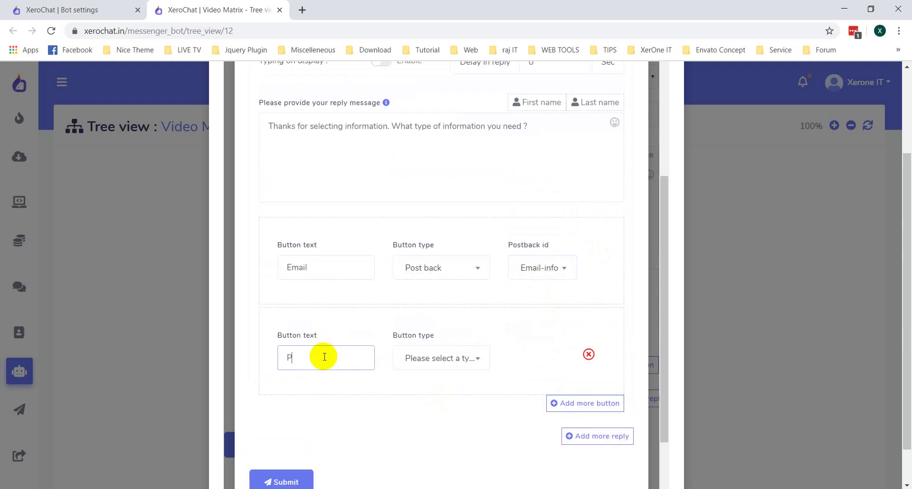
text(Phone)
click(472, 360)
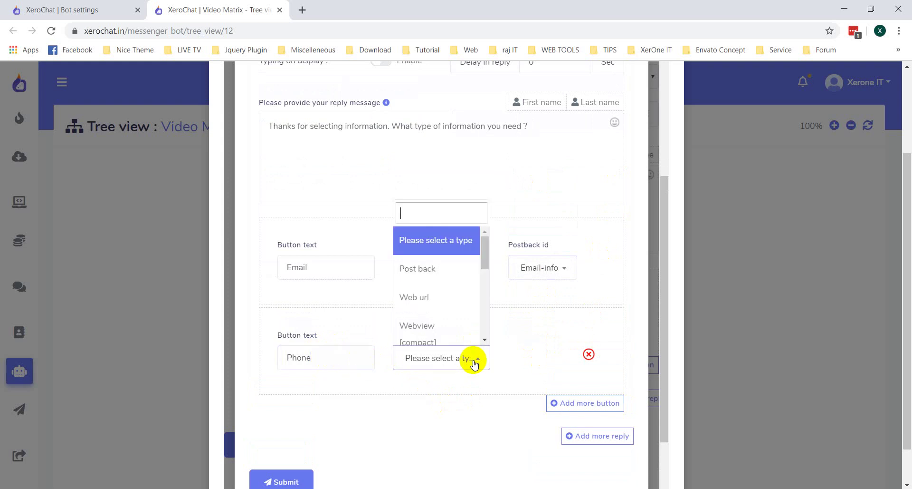
click(427, 269)
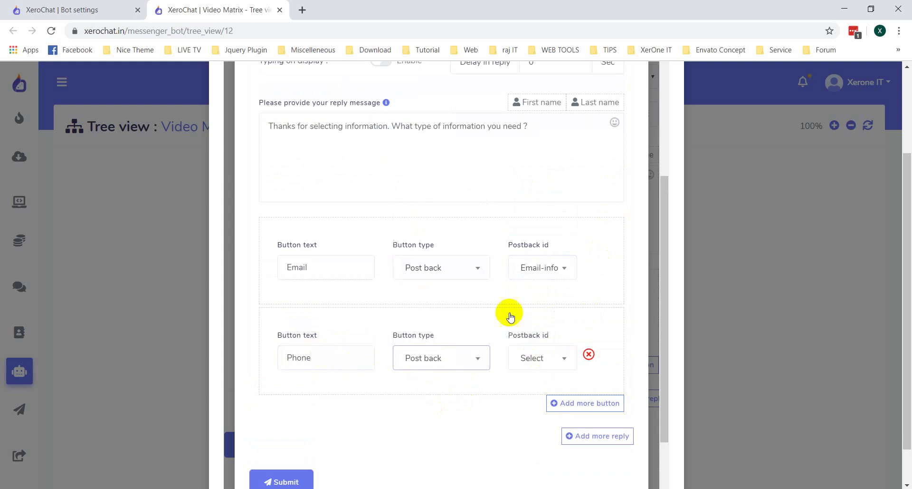
click(545, 359)
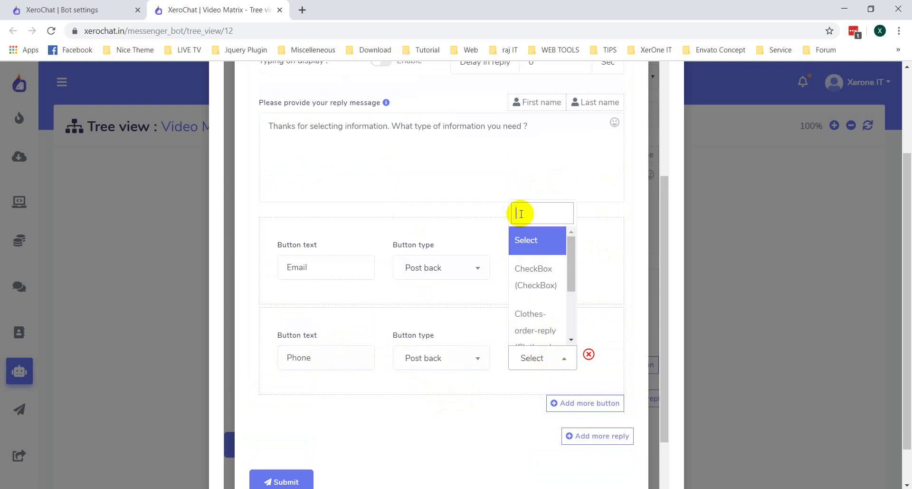
text(Phone)
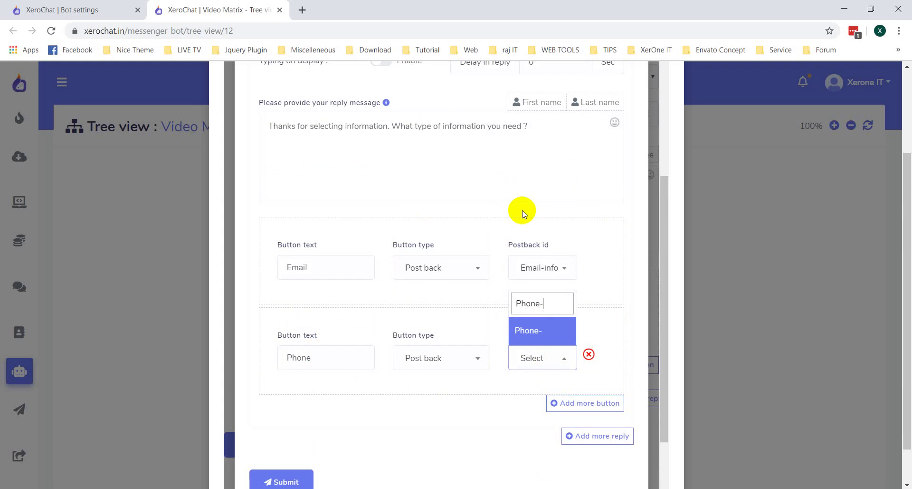
text(-Info)
click(544, 330)
Add a third button with the text "Location" and set its type to Post back.
scroll(428, 375, down, 1)
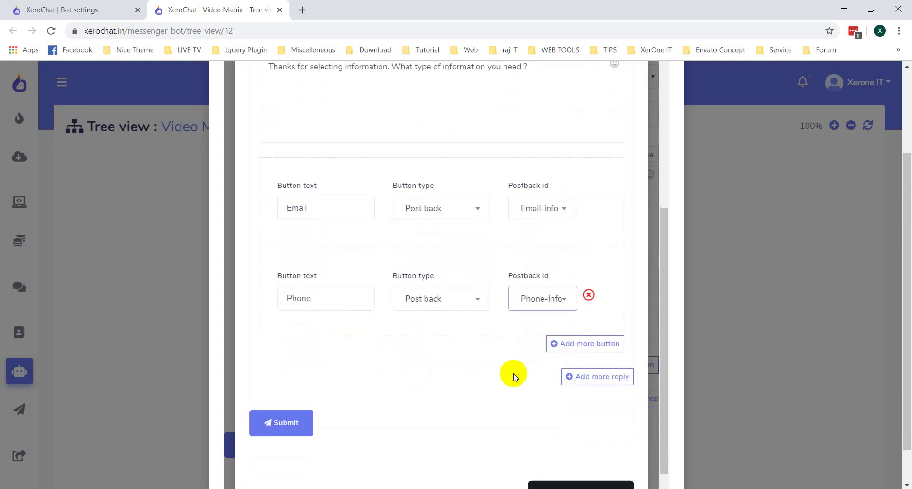
click(583, 344)
scroll(357, 379, down, 1)
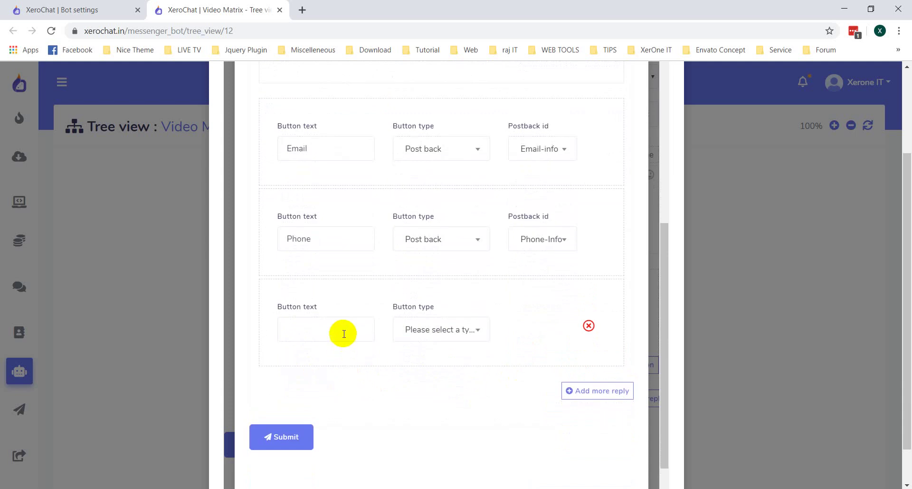
click(345, 333)
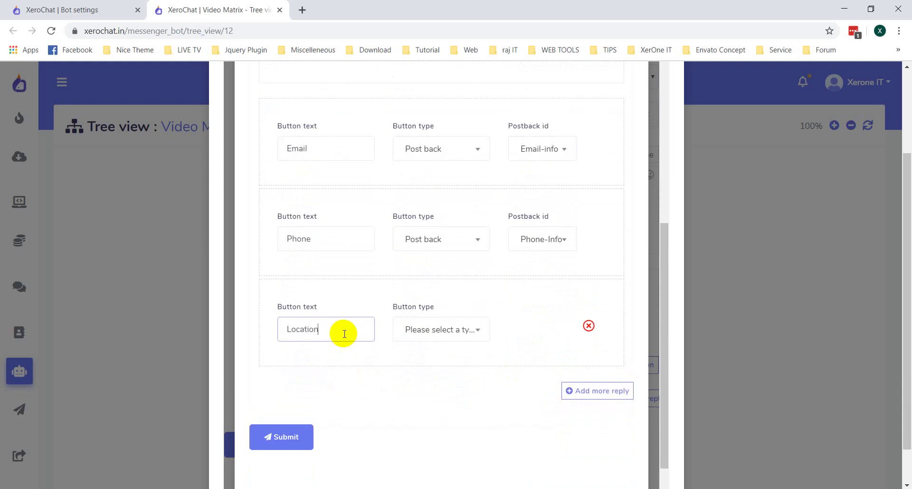
click(434, 327)
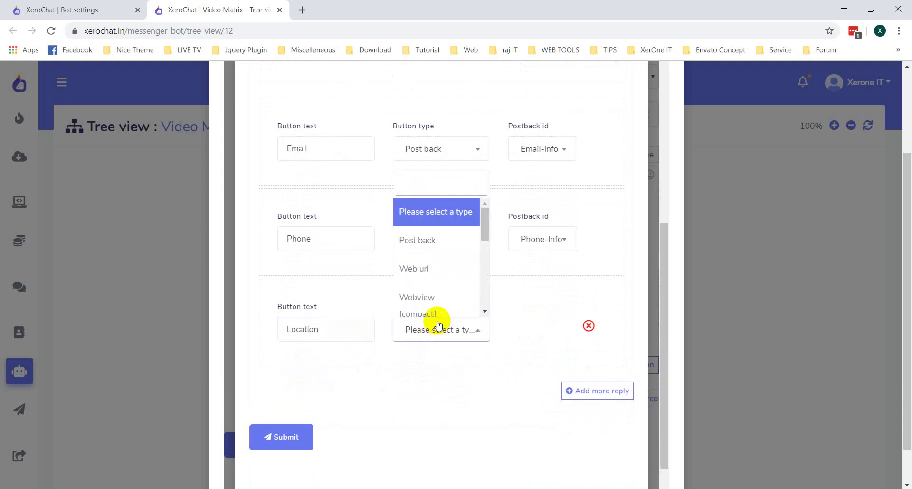
text(Location)
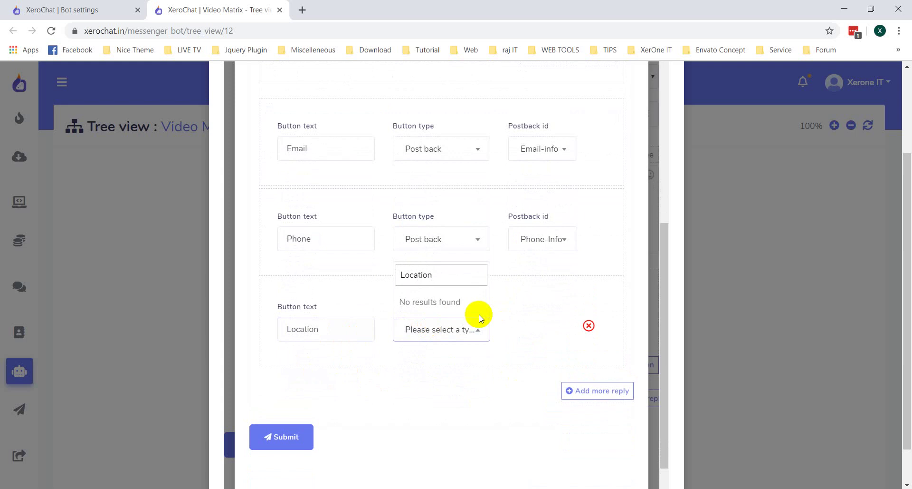
click(429, 328)
click(431, 331)
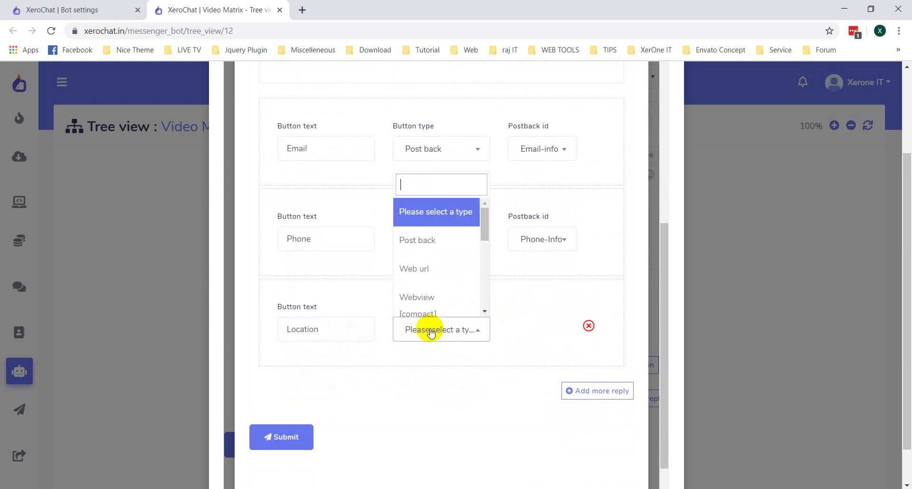
click(412, 248)
Assign the new postback id "Location-info" to the Location button and submit the Information template.
click(541, 331)
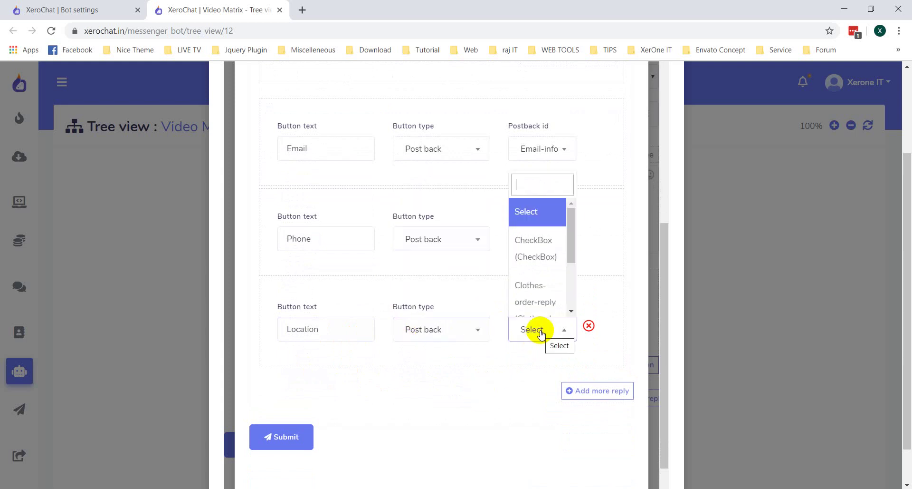
text(Location-in)
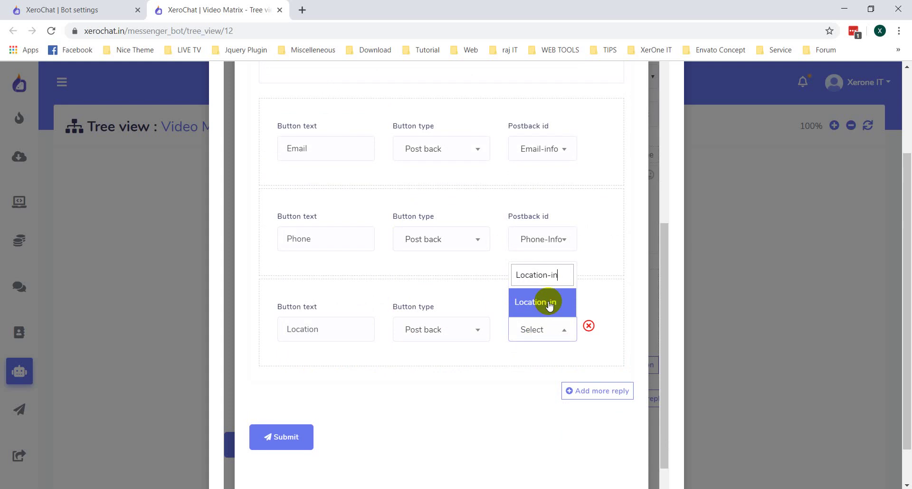
text(fo)
click(549, 304)
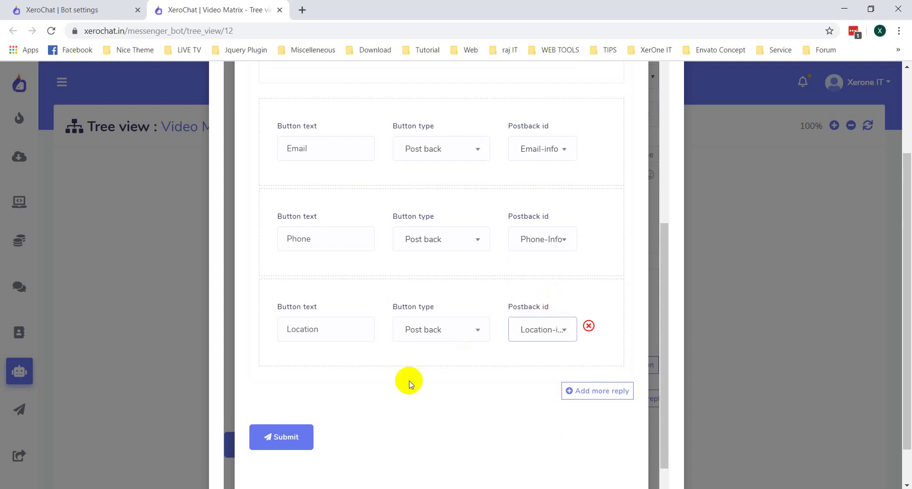
scroll(408, 381, down, 1)
click(288, 393)
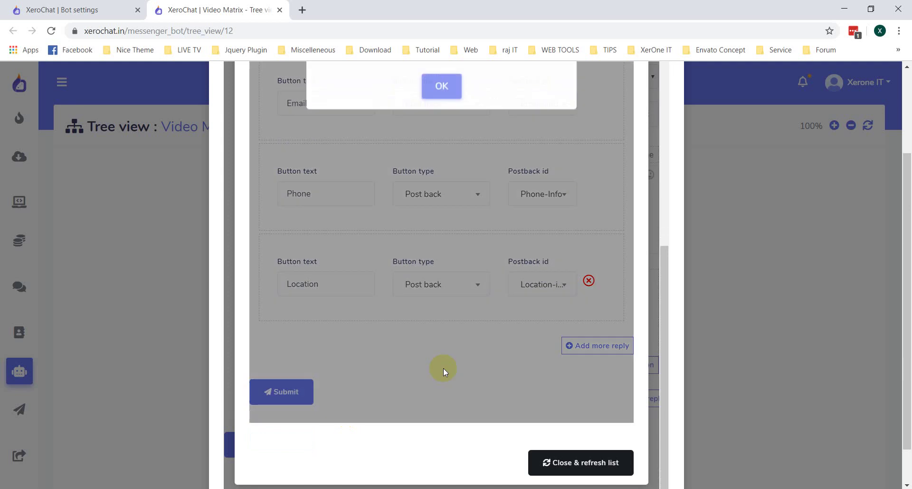
Close the submitted Information template with a list refresh and add a second button with text "Help" and type Post back.
click(436, 100)
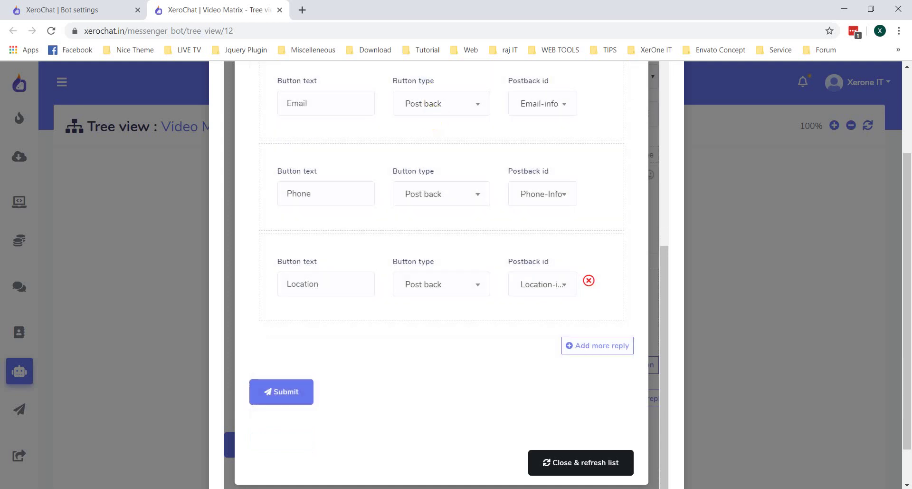
click(580, 463)
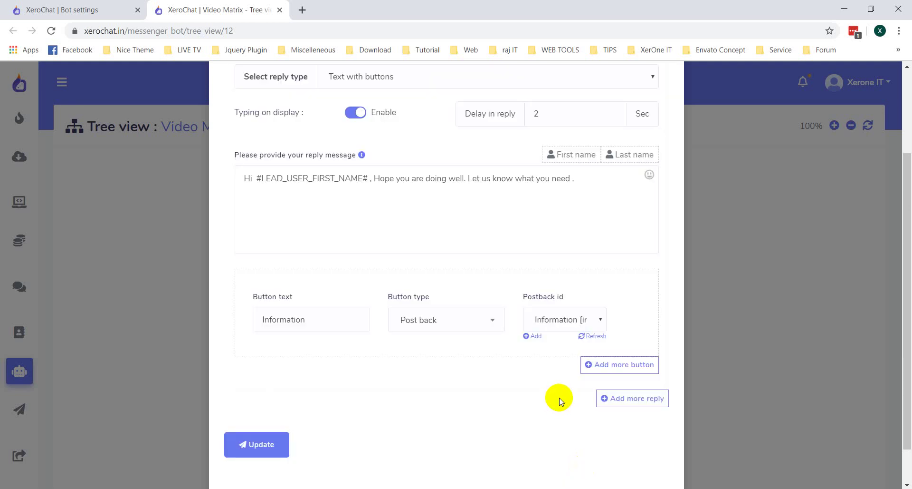
scroll(560, 398, down, 1)
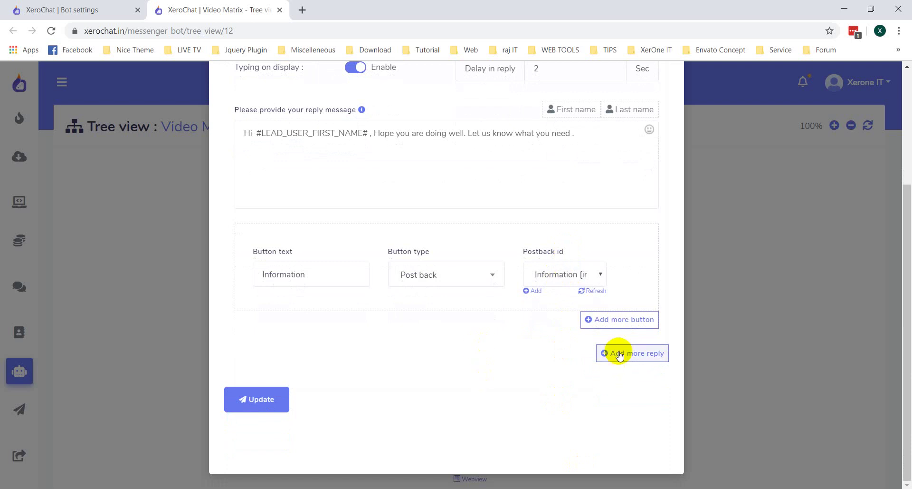
click(644, 323)
click(325, 364)
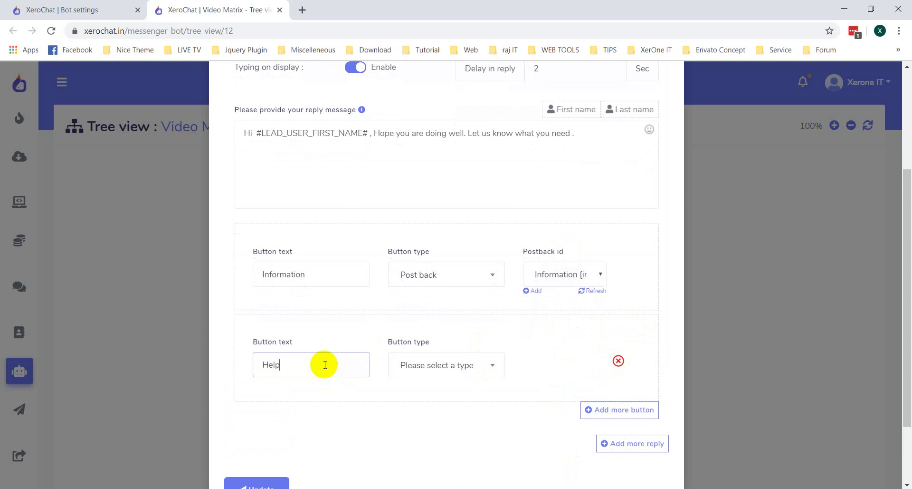
click(437, 372)
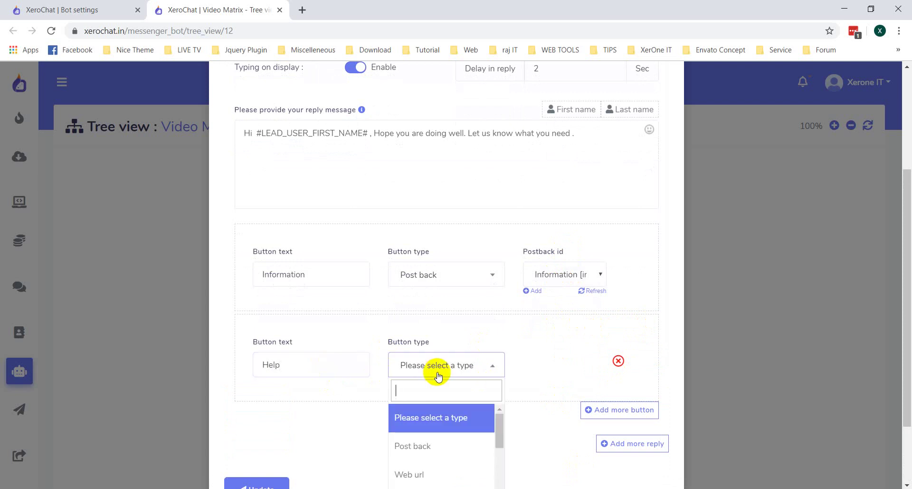
click(422, 446)
Open a new postback template for the Help button and check the planned help options in the Notepad++ notes.
scroll(540, 407, down, 1)
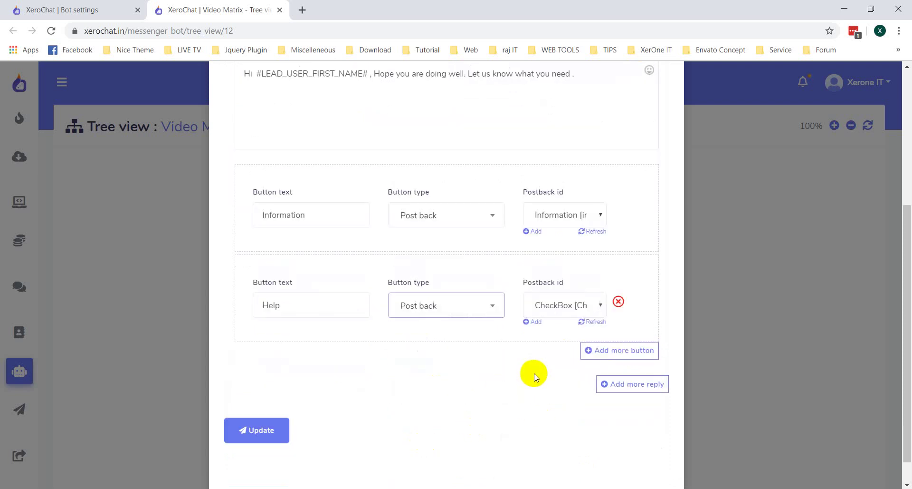
click(536, 323)
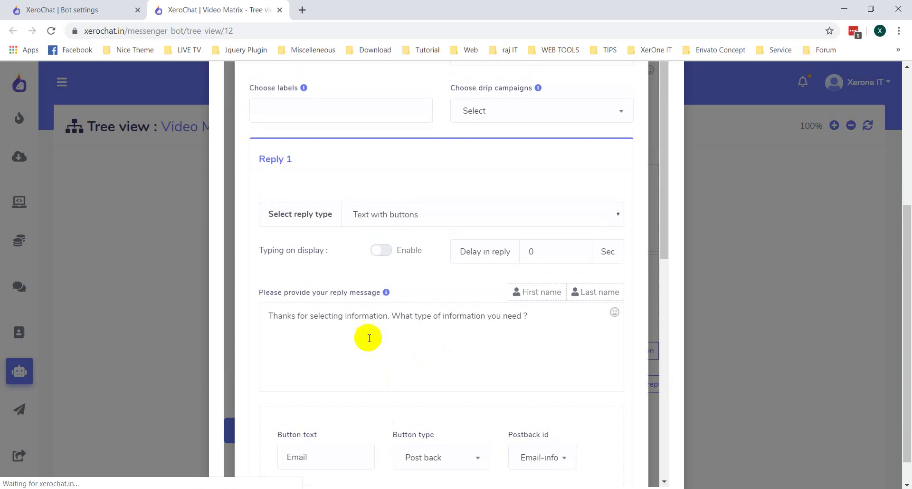
key(alt+Tab)
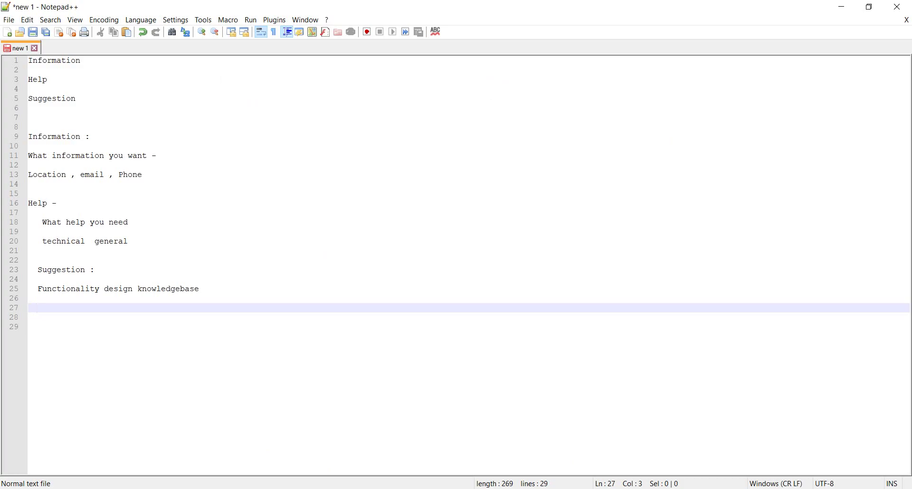
key(alt+Tab)
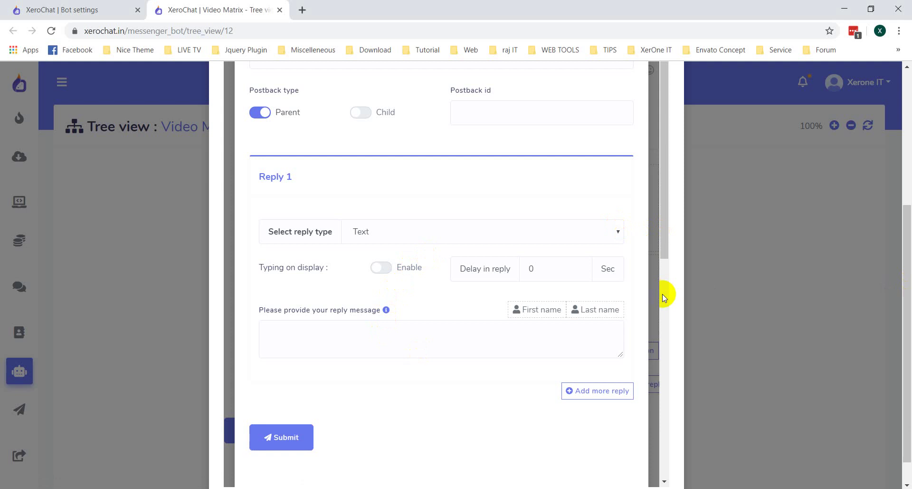
scroll(628, 259, down, 1)
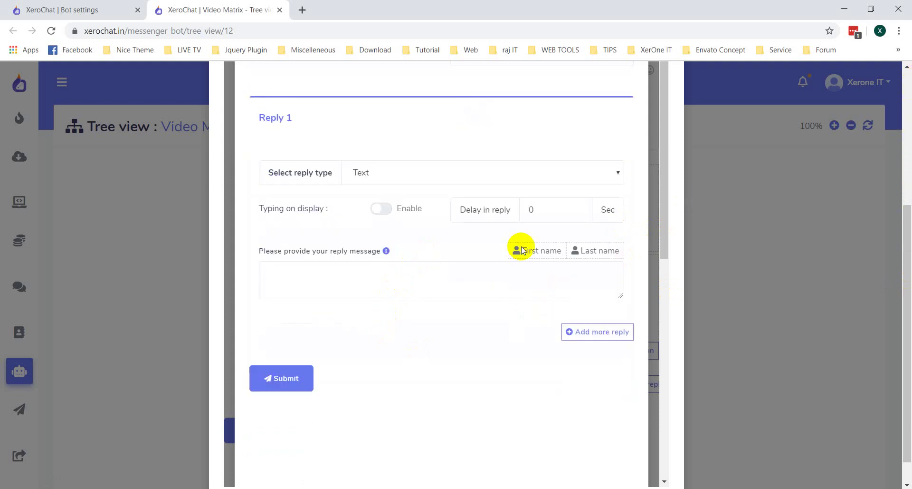
scroll(521, 246, up, 4)
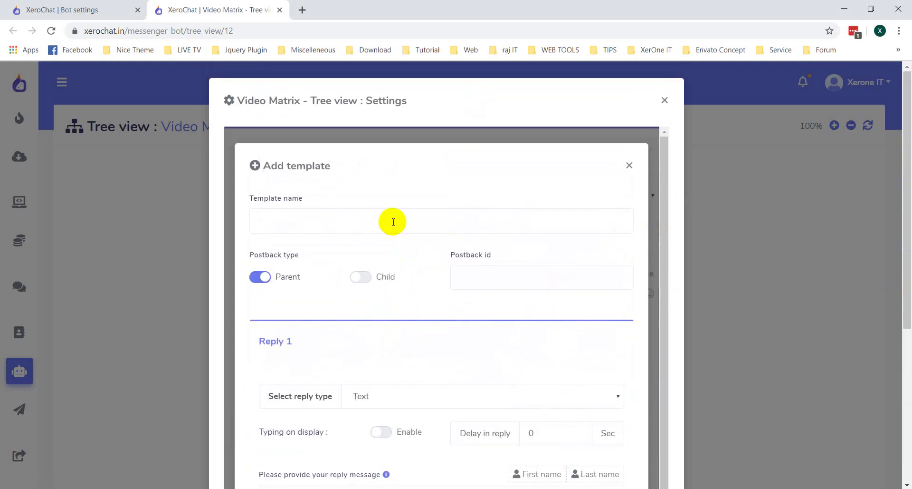
Name the new template "Help" and give it the postback id "help-postback".
click(390, 221)
text(Help)
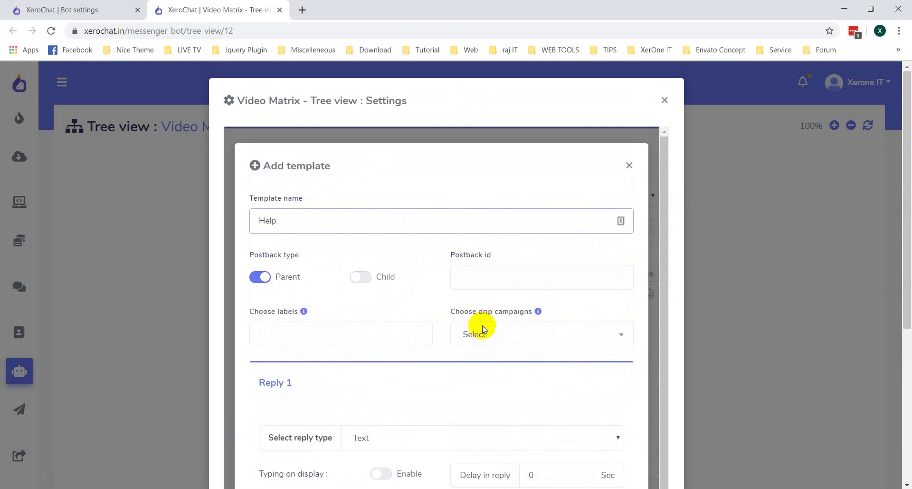
click(509, 279)
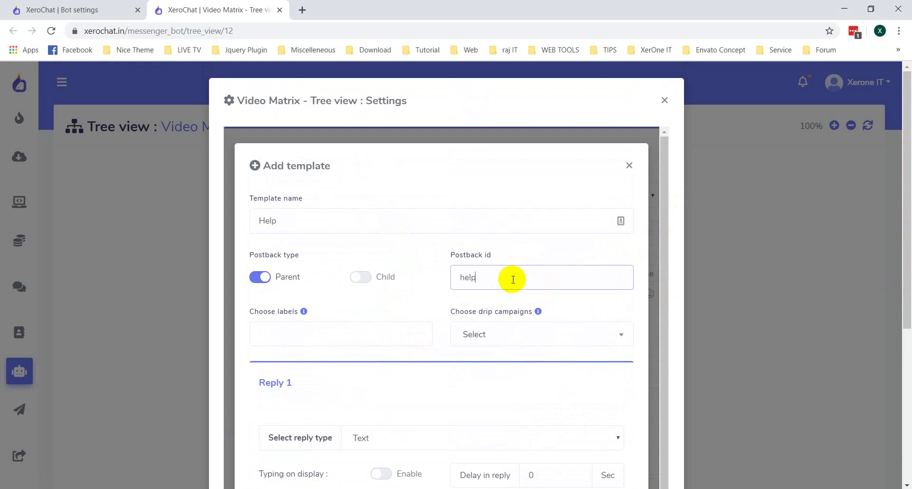
text(help-postback)
Set the Help template's reply type to Text with buttons and enter the message "What kind of help do you need ?".
scroll(514, 285, down, 2)
scroll(514, 287, down, 2)
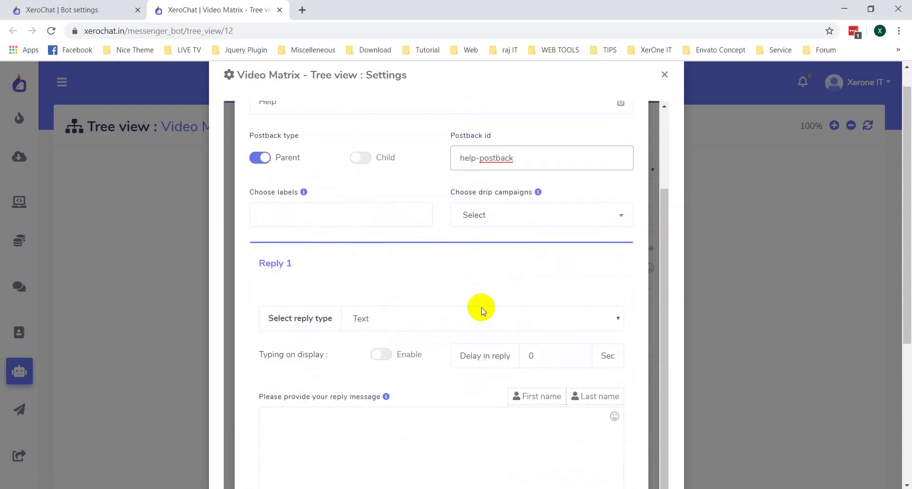
click(487, 286)
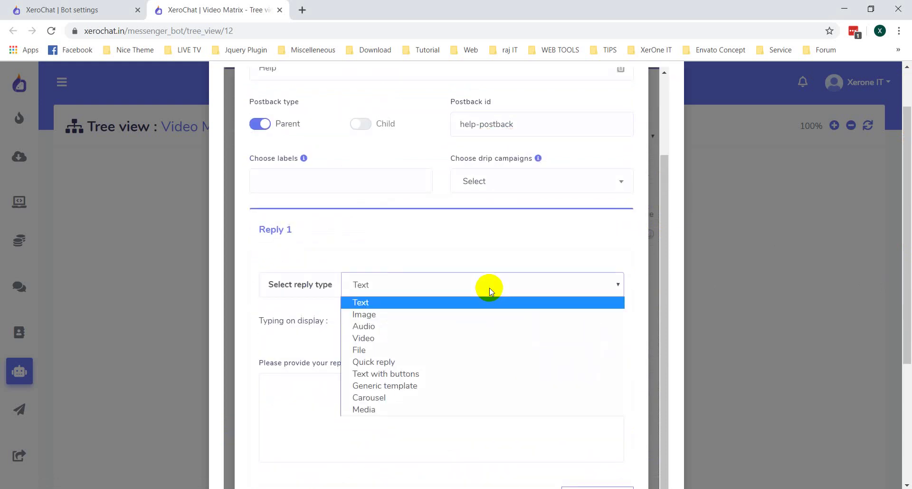
click(426, 378)
scroll(464, 342, down, 2)
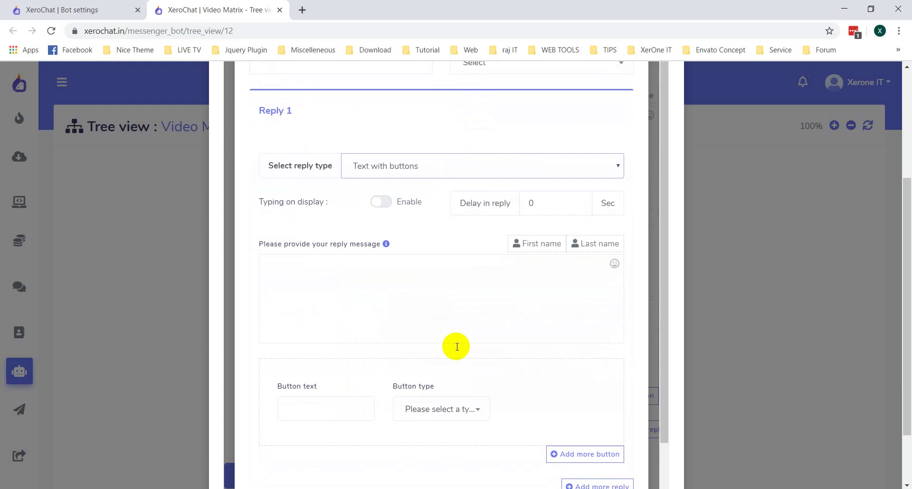
click(459, 305)
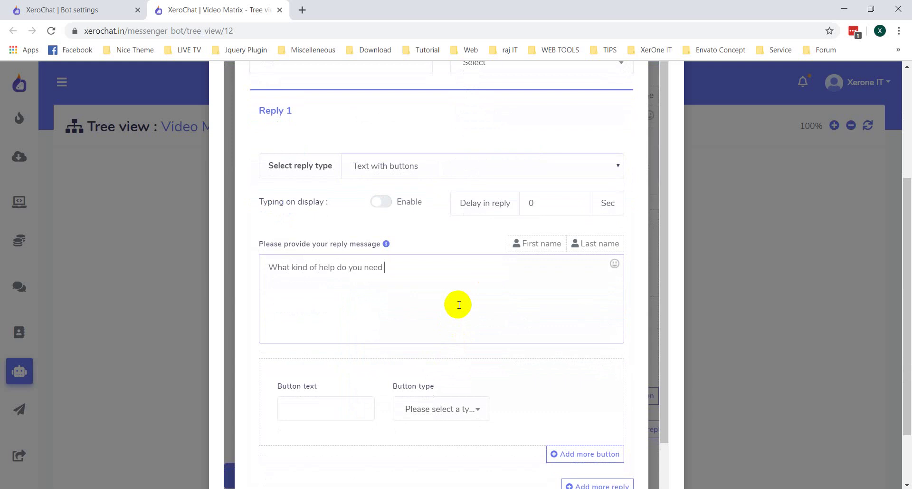
Set up the first button with text "General", type Post back and the new postback id "general-help".
scroll(459, 305, down, 2)
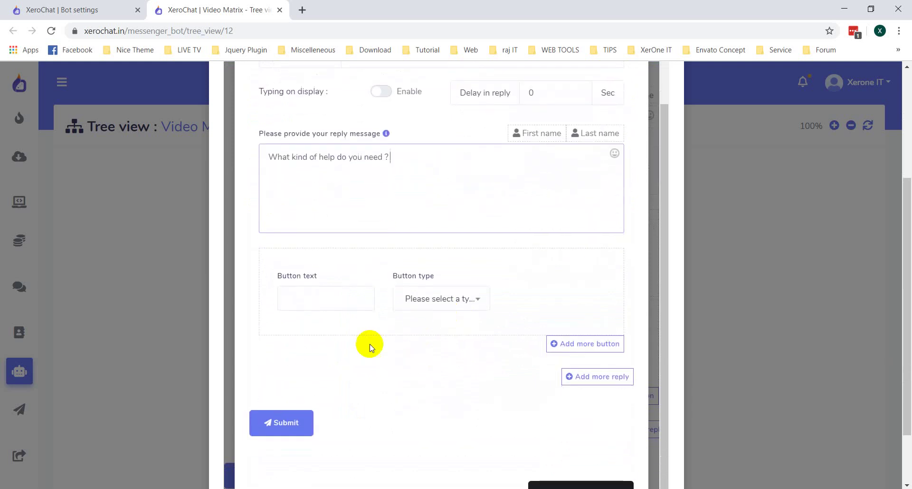
click(319, 298)
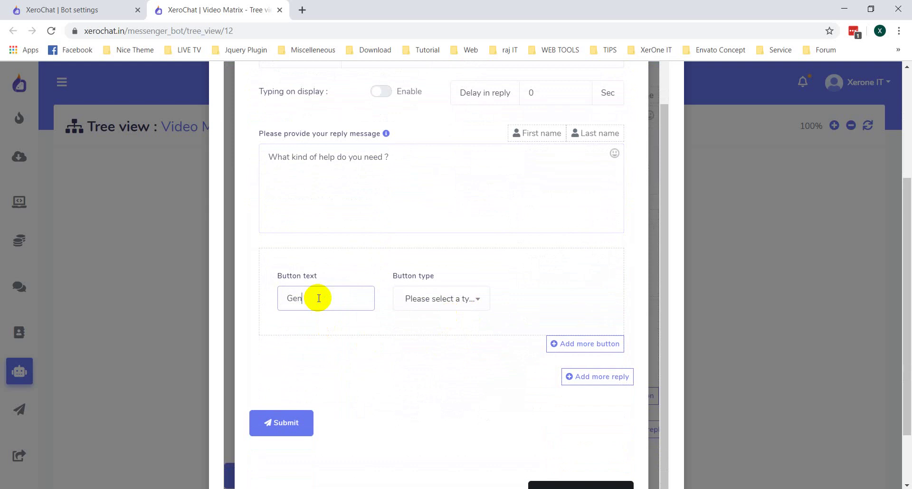
text(General)
click(417, 298)
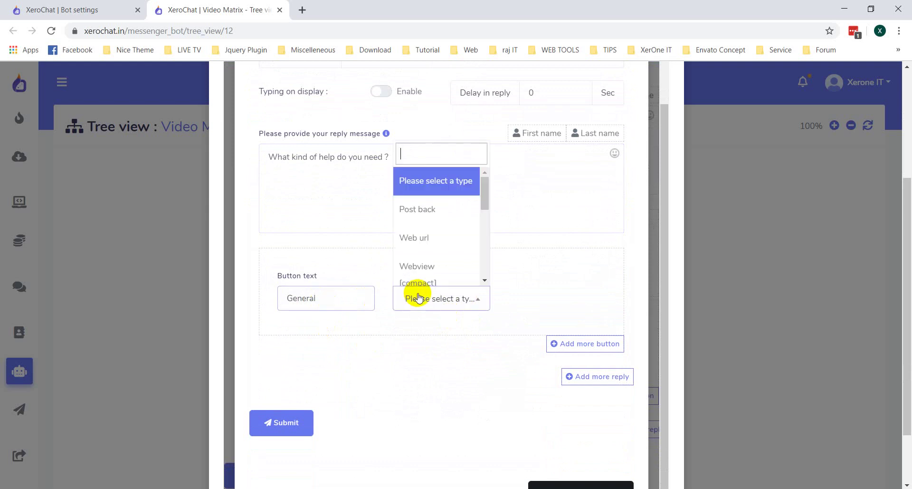
click(428, 207)
click(550, 299)
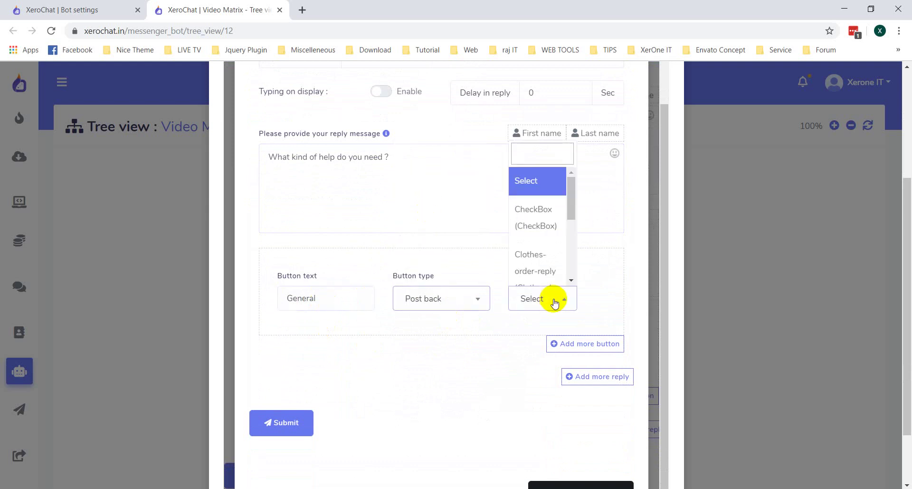
text(general-help)
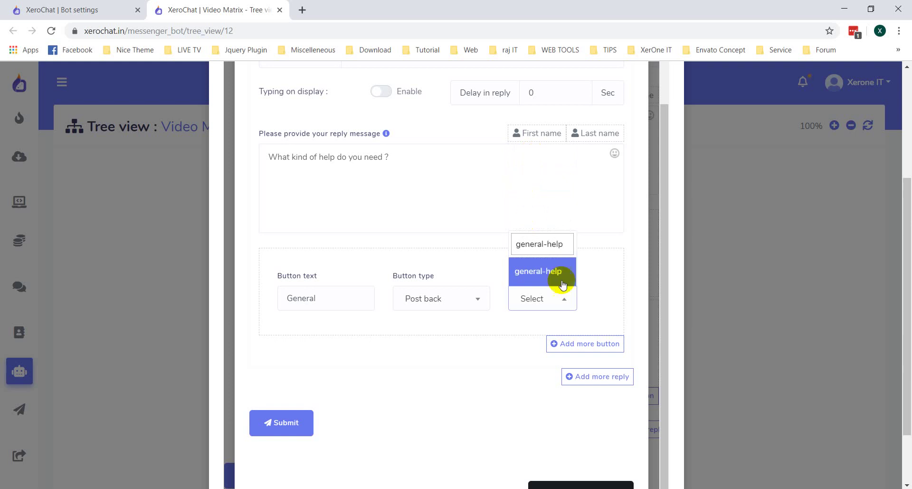
click(554, 272)
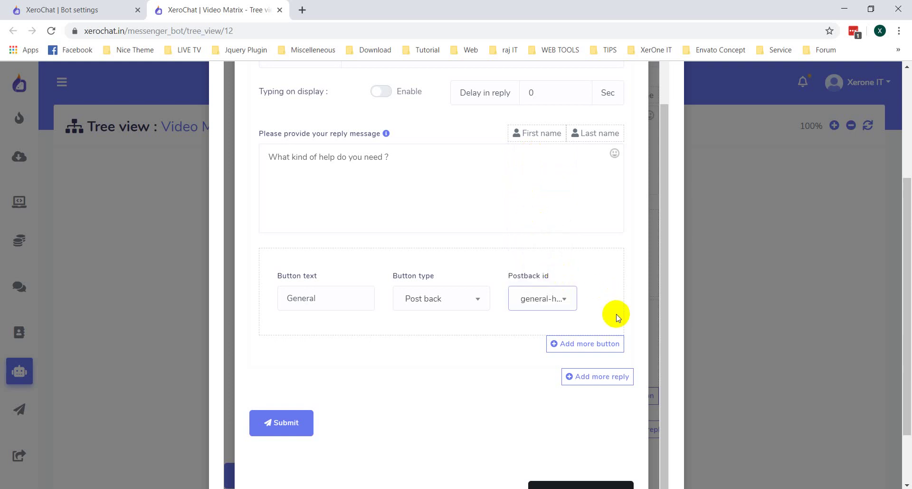
Add a second button with the text "Technical" and set its type to Post back.
scroll(590, 311, down, 1)
click(575, 284)
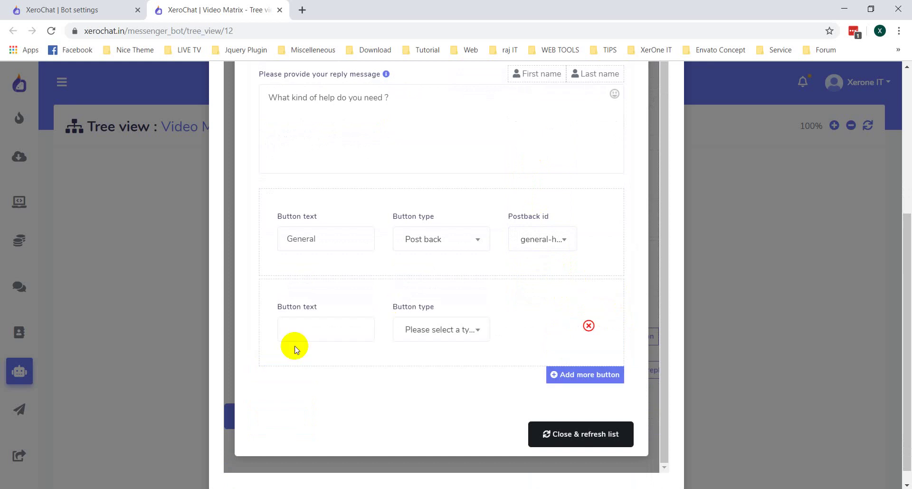
click(295, 328)
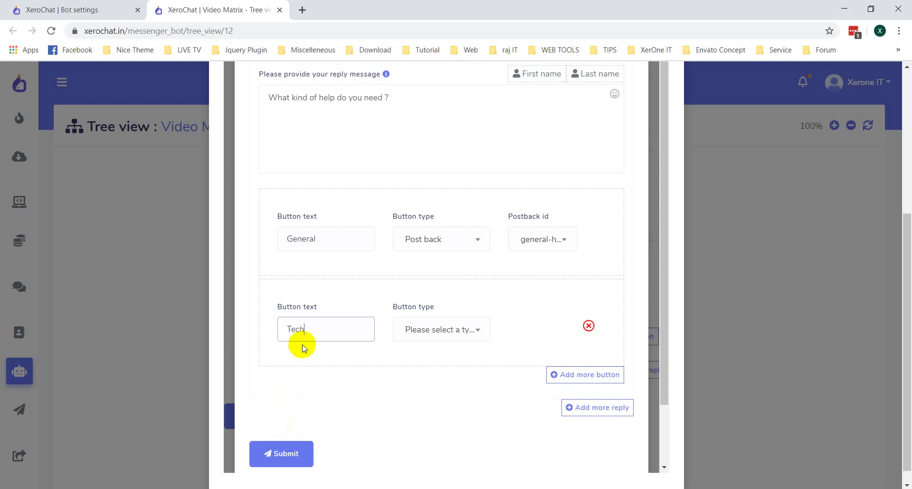
click(413, 331)
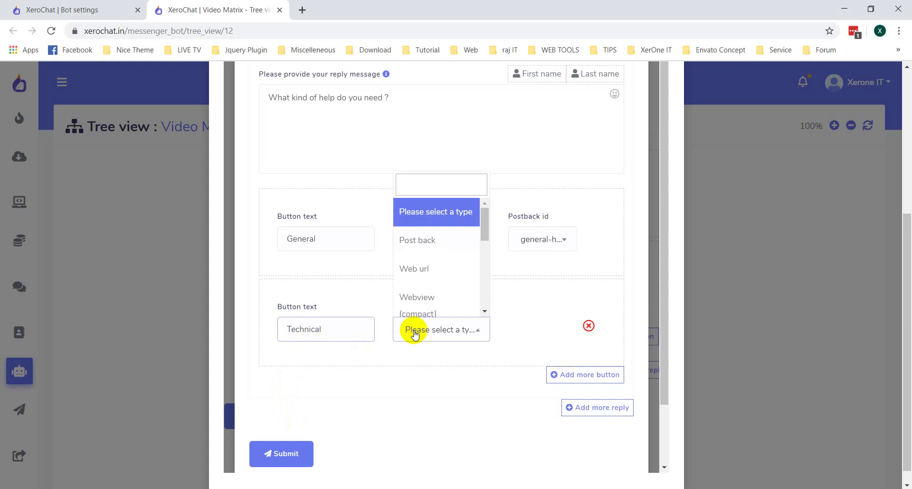
click(418, 239)
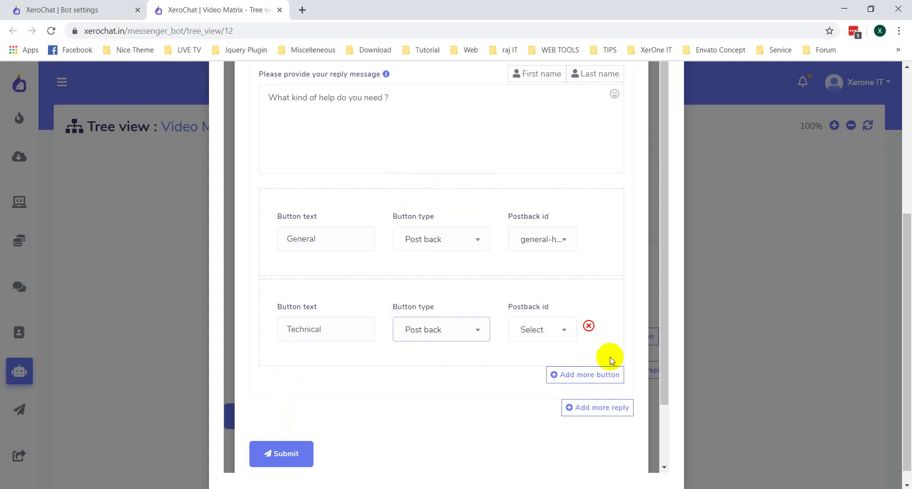
Try to assign the new postback id "technical-help" to the Technical button and submit the Help template.
click(554, 333)
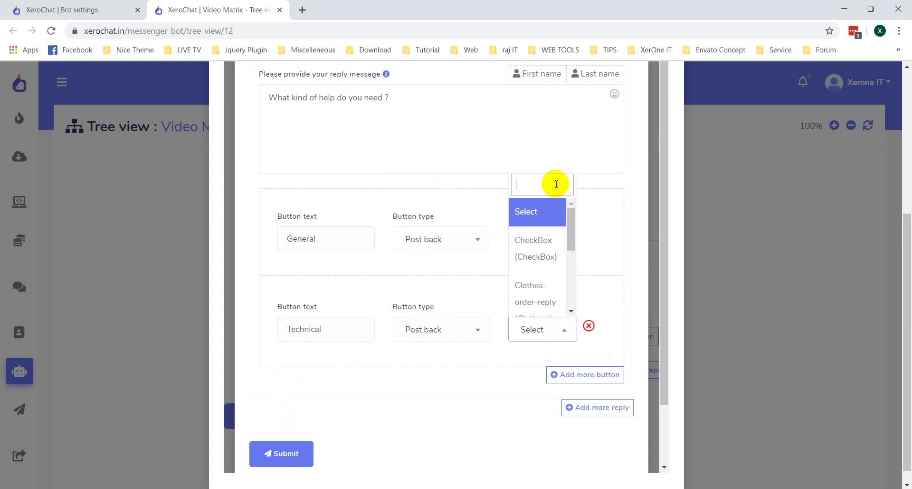
text(technical-)
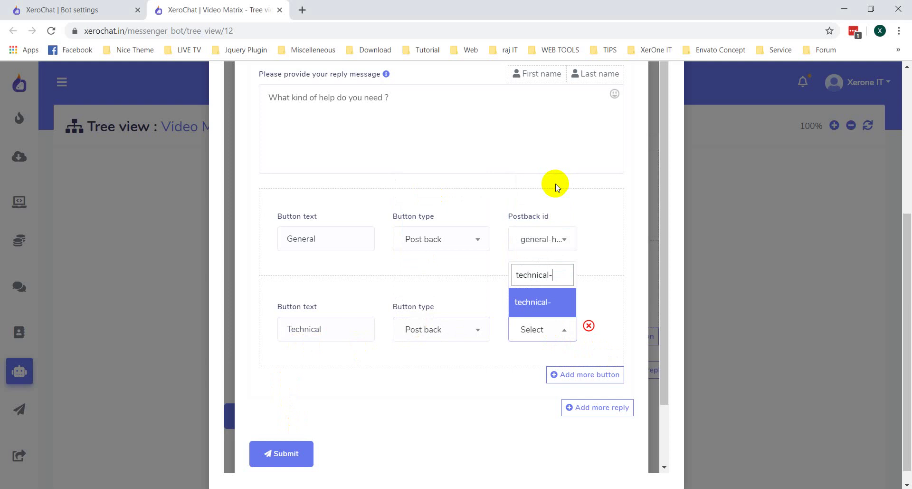
text(help)
click(505, 446)
scroll(433, 424, down, 2)
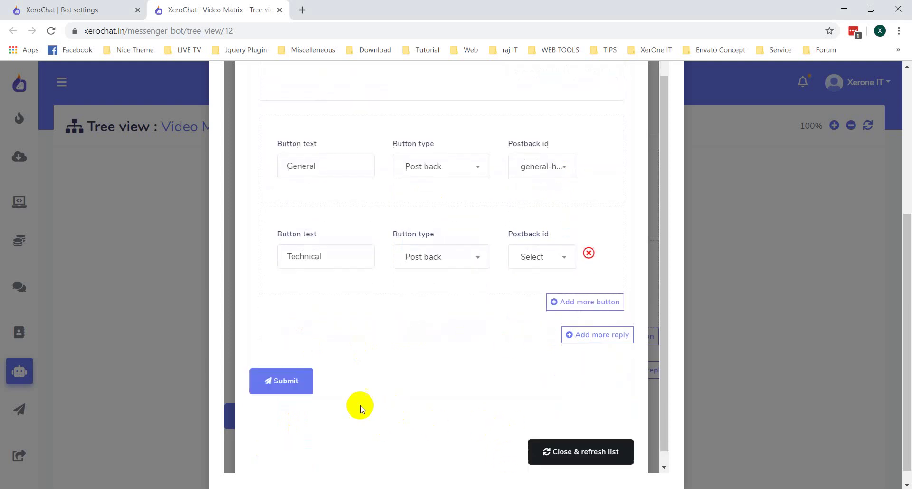
click(293, 362)
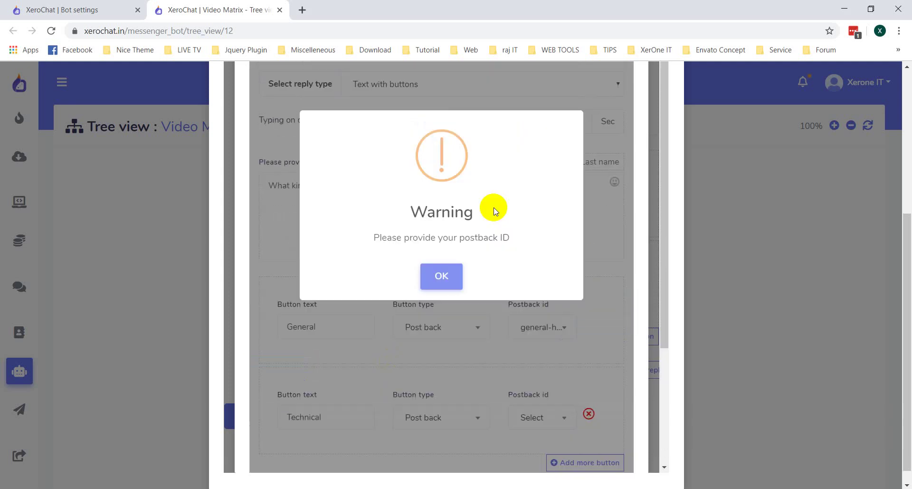
click(443, 279)
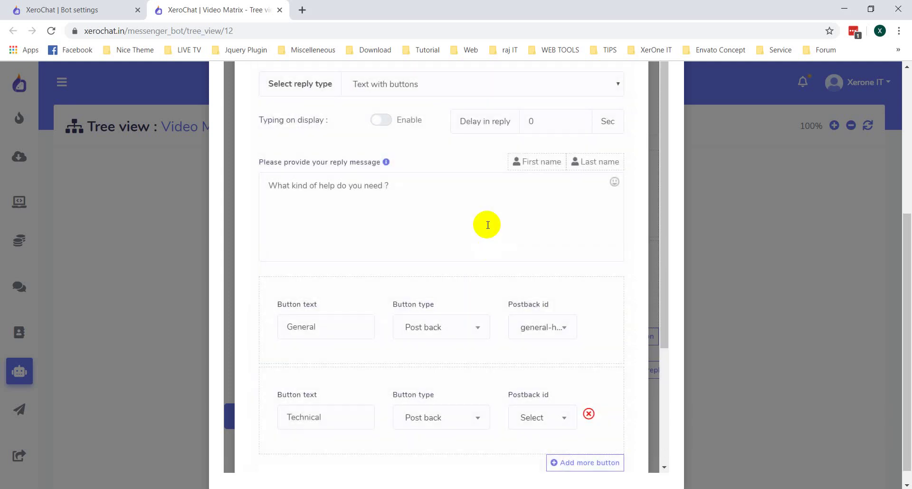
Review the Help template's name, postback id, reply message and button settings for anything incomplete.
scroll(489, 213, up, 3)
scroll(454, 250, down, 3)
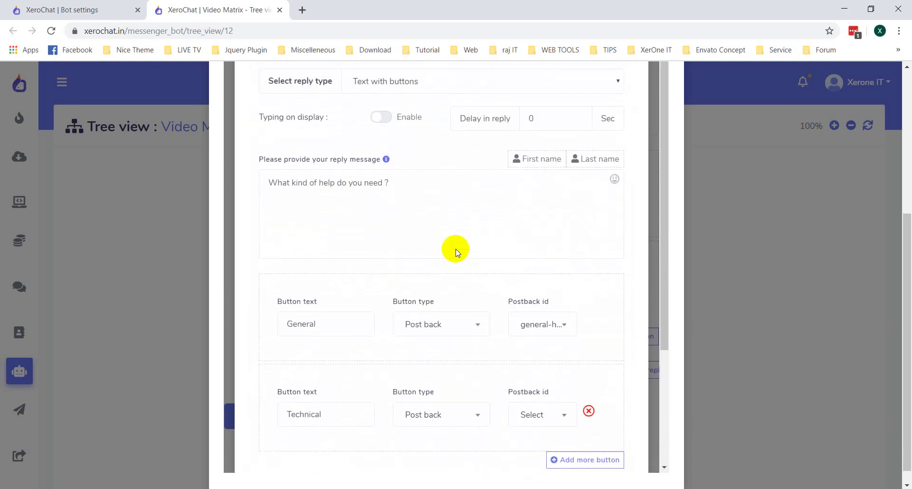
scroll(452, 249, up, 3)
scroll(392, 208, up, 1)
scroll(392, 207, up, 2)
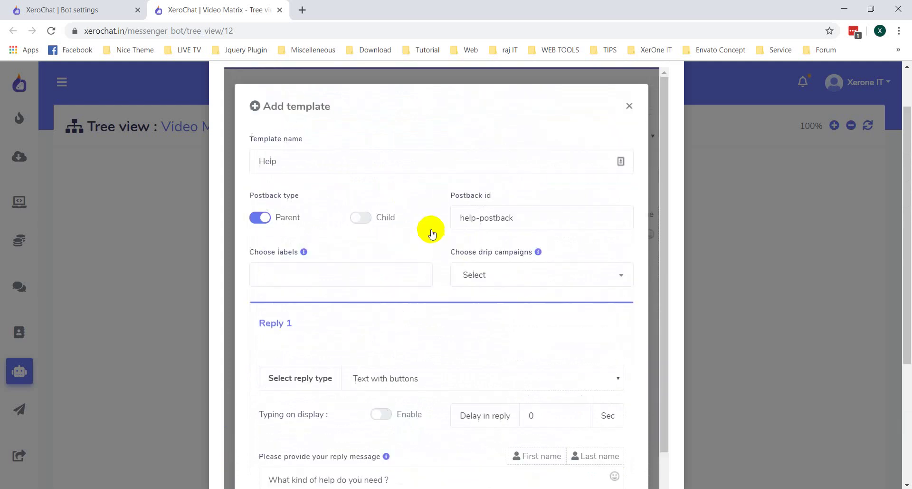
scroll(457, 250, down, 2)
scroll(457, 250, down, 3)
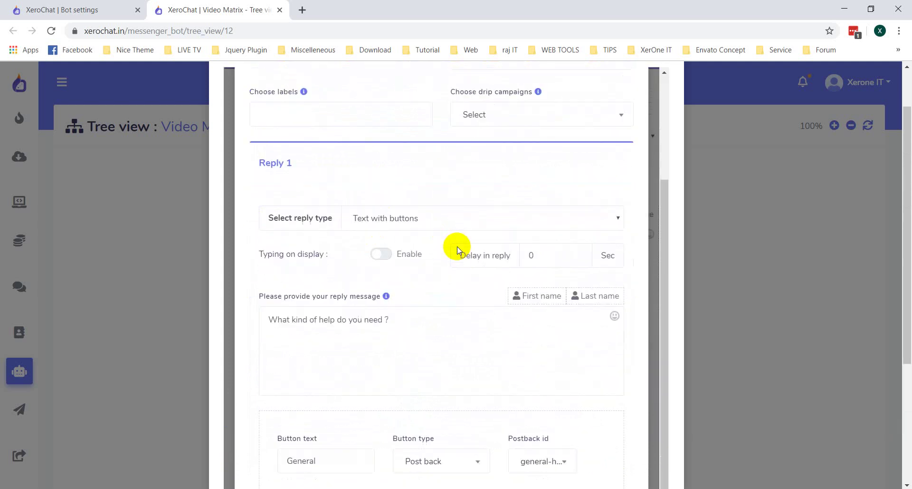
Assign the new postback id "technical-help" to the Technical button.
click(534, 420)
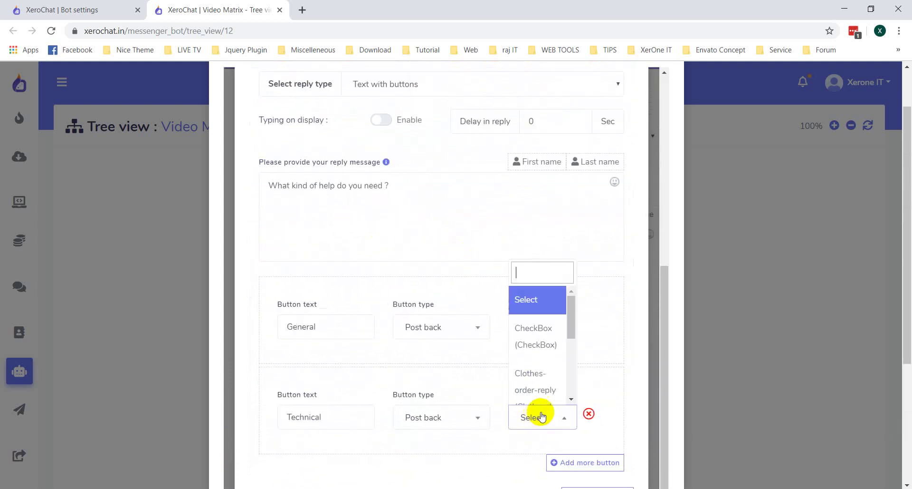
scroll(541, 377, down, 3)
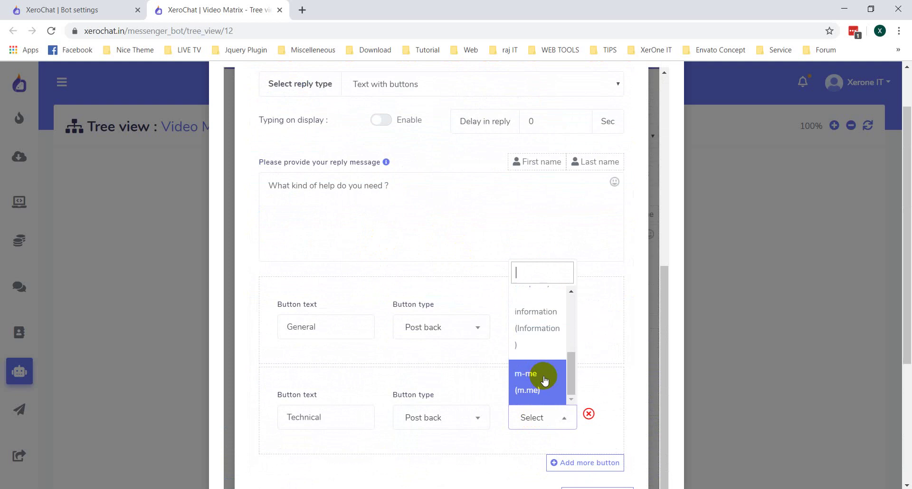
scroll(542, 375, up, 2)
scroll(561, 349, down, 3)
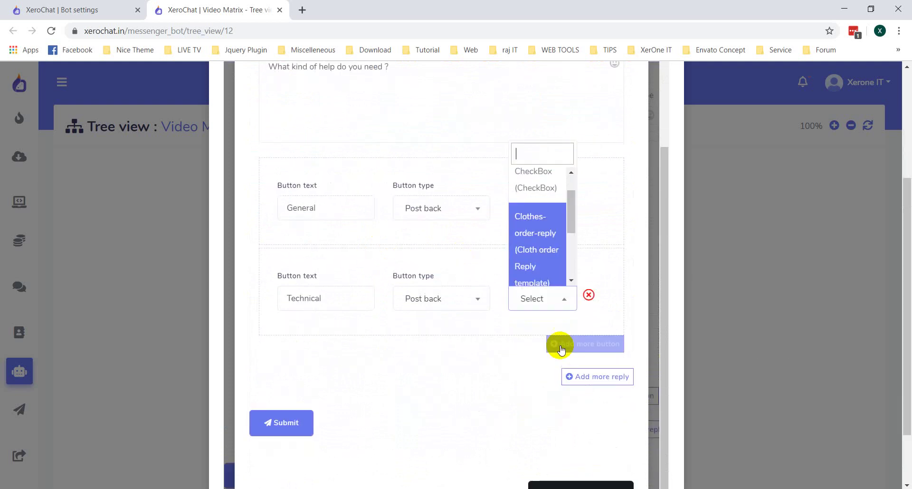
click(505, 316)
click(520, 299)
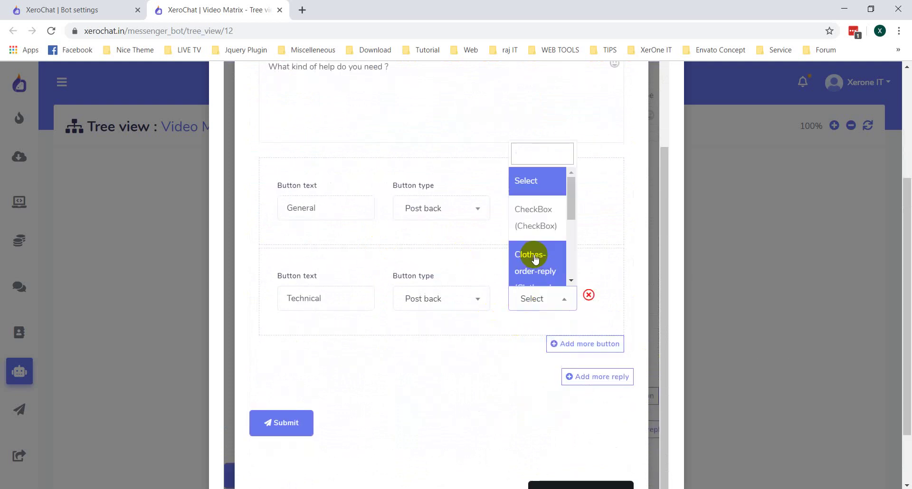
scroll(535, 259, down, 3)
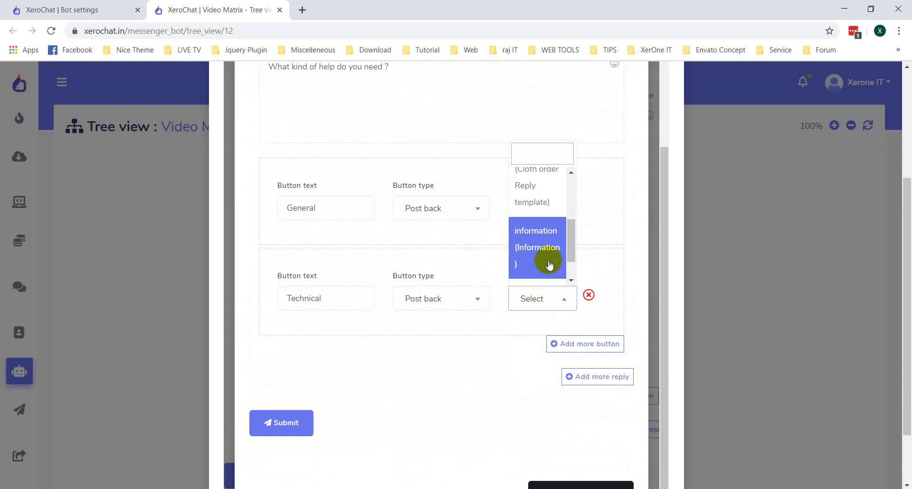
scroll(549, 264, up, 2)
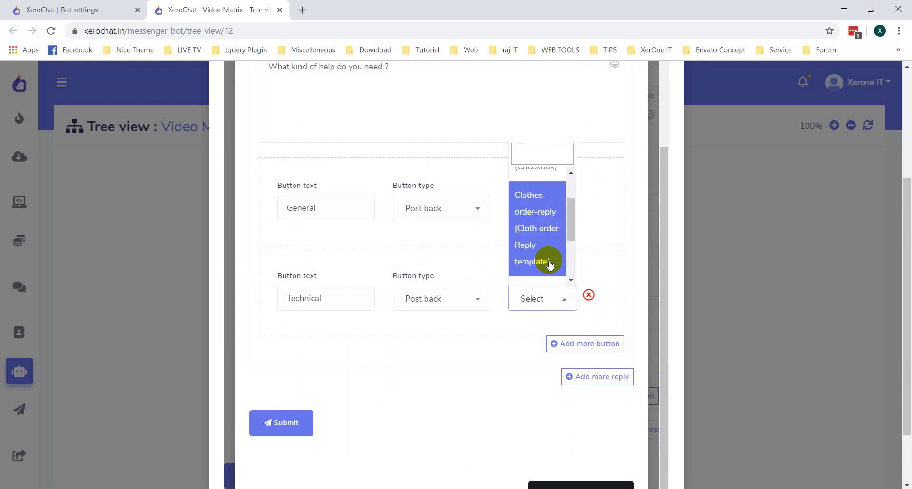
text(tec)
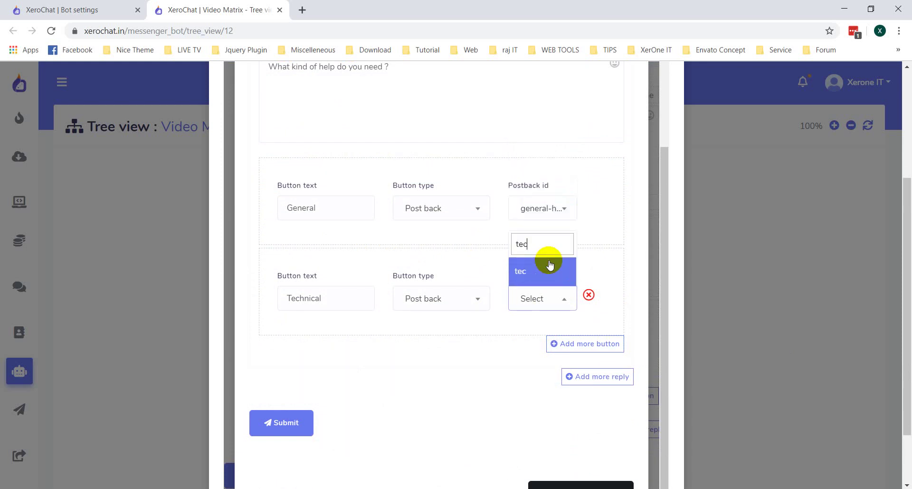
text(hnical-help)
click(547, 265)
Submit the Help template, then close its form and refresh the postback list.
scroll(347, 390, down, 2)
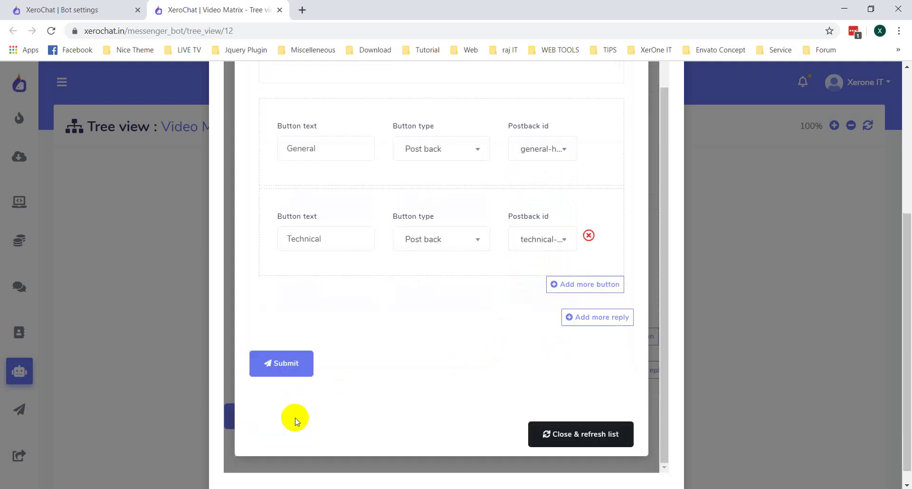
click(305, 370)
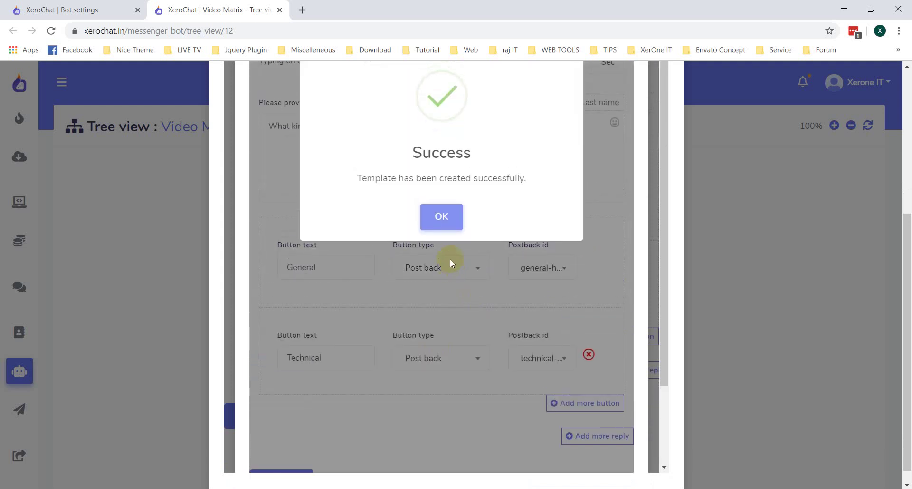
click(440, 212)
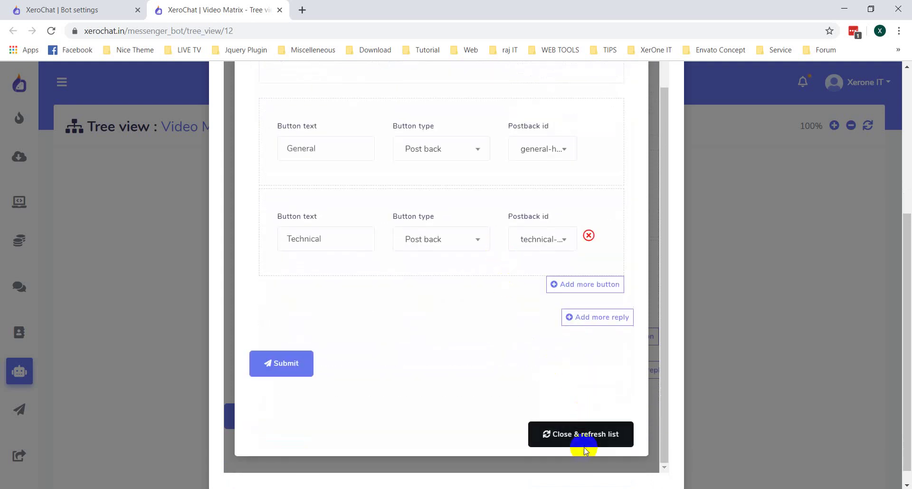
click(590, 434)
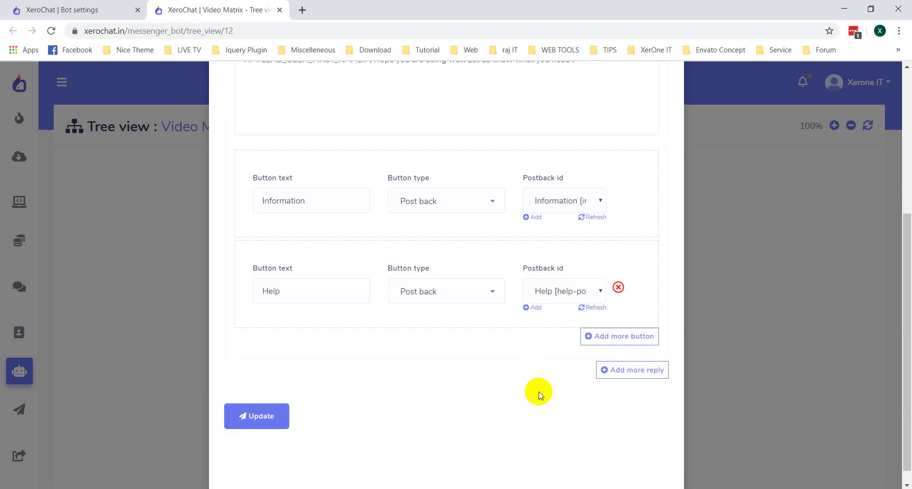
Add a third button to the Get Started reply, copy its text "Suggestion" from the Notepad++ notes and set its type to Post back.
scroll(539, 392, down, 1)
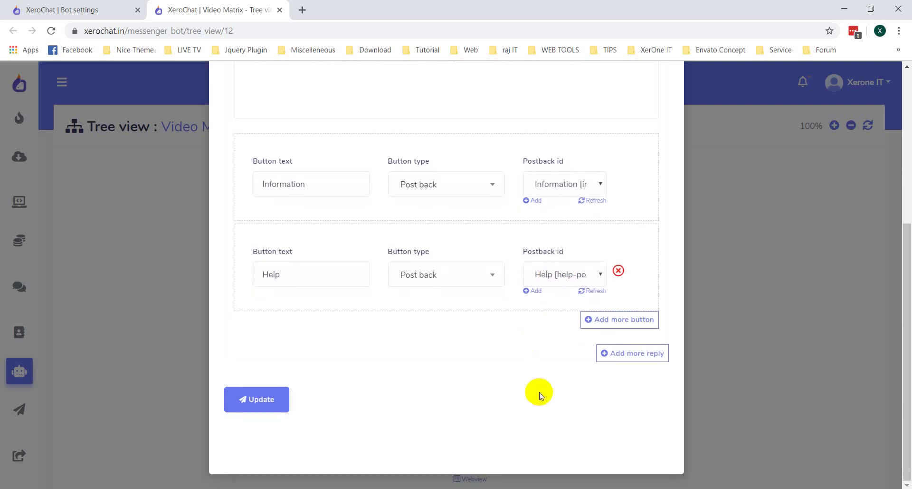
click(627, 318)
scroll(434, 381, down, 2)
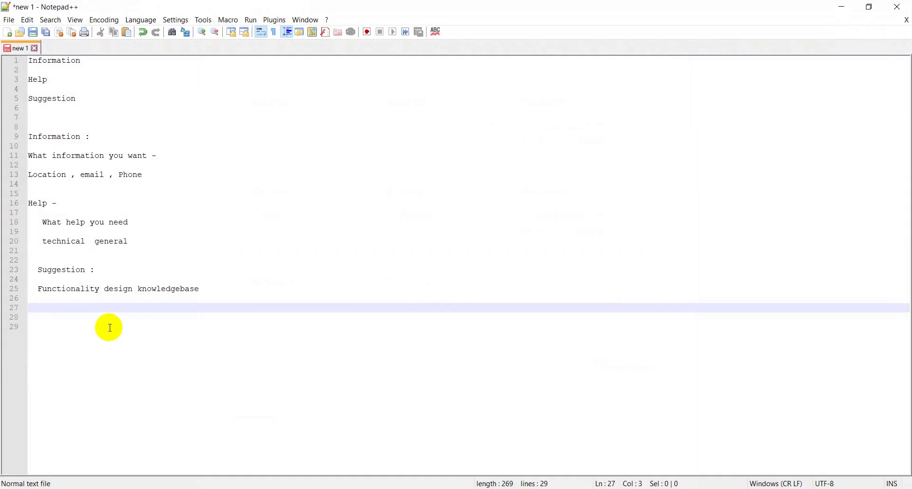
double_click(64, 99)
key(ctrl+c)
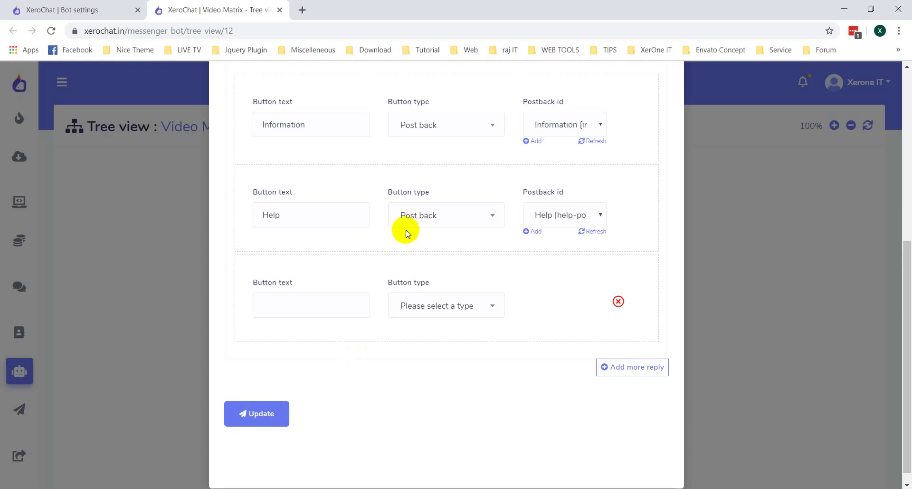
click(277, 304)
key(ctrl+v)
click(454, 311)
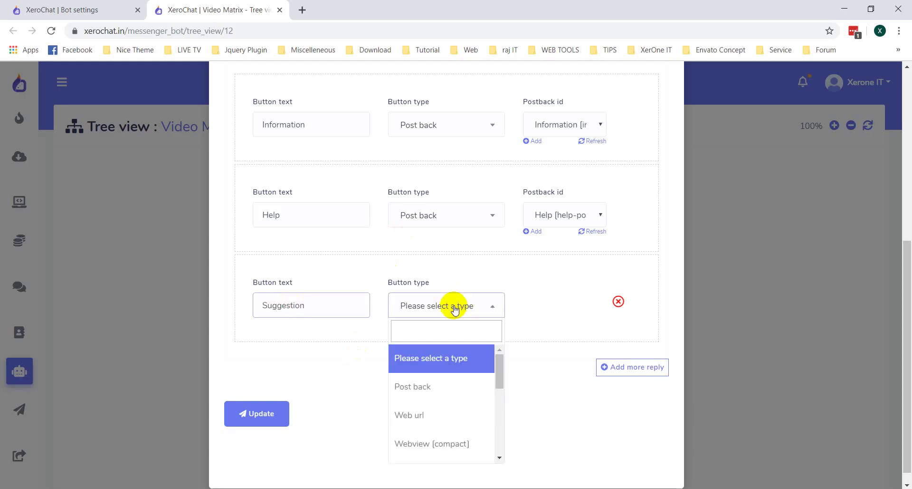
click(425, 401)
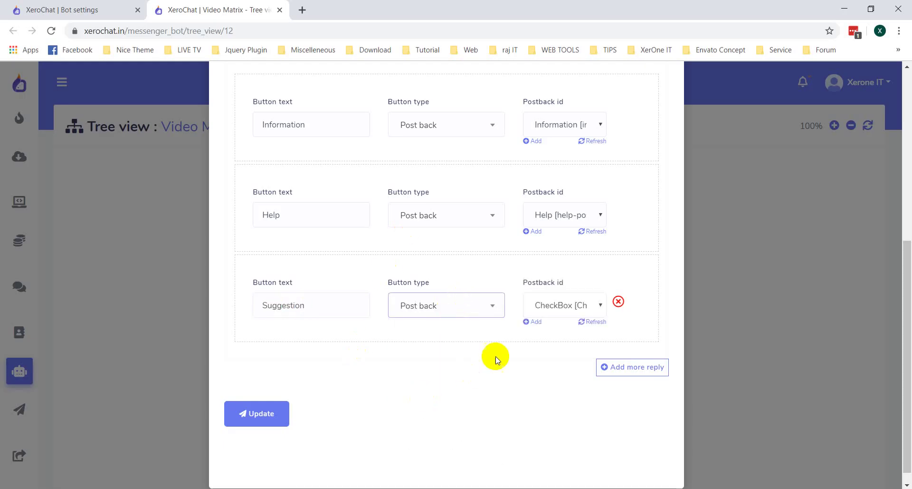
Start a new template for the Suggestion button, named "Sugestion" with the postback id "Suggestion-posback".
click(533, 322)
key(alt+Tab)
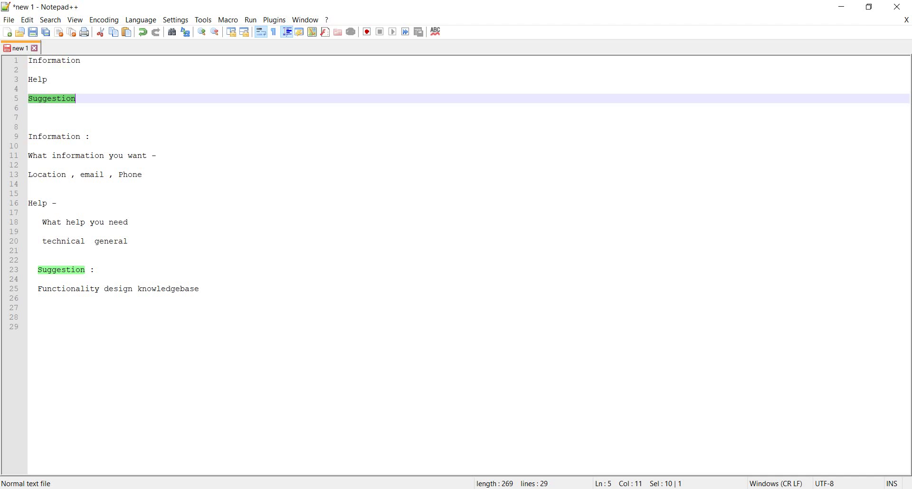
key(alt+Tab)
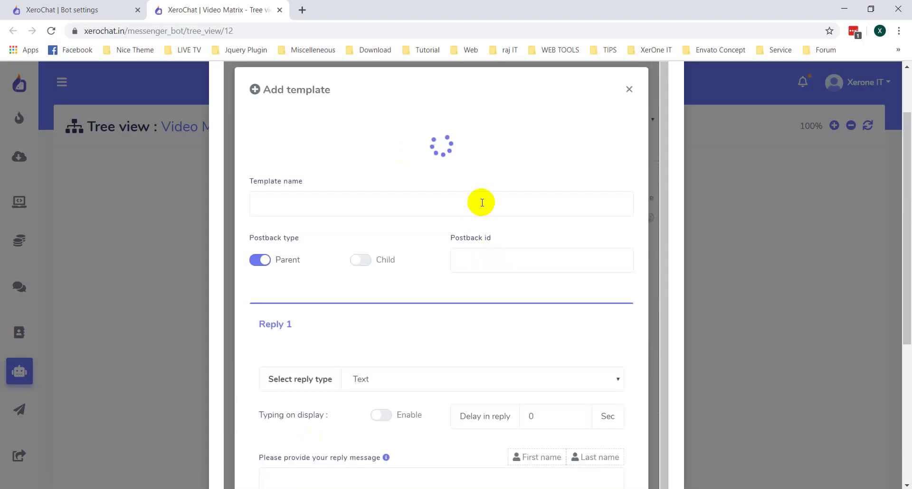
click(341, 151)
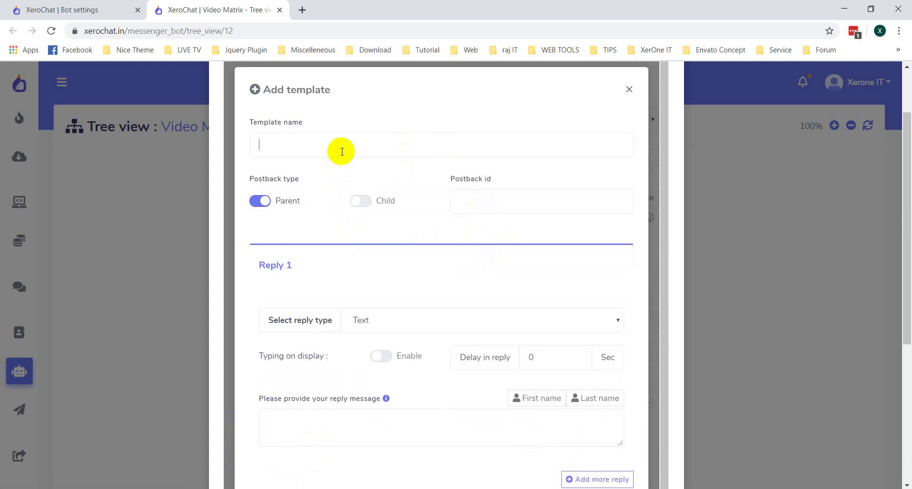
text(Sugestion)
click(509, 193)
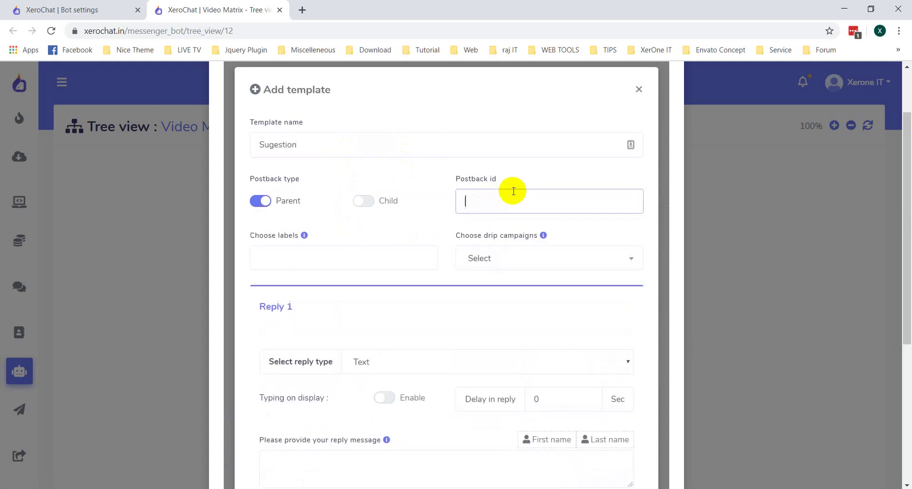
text(Suggestion-posback)
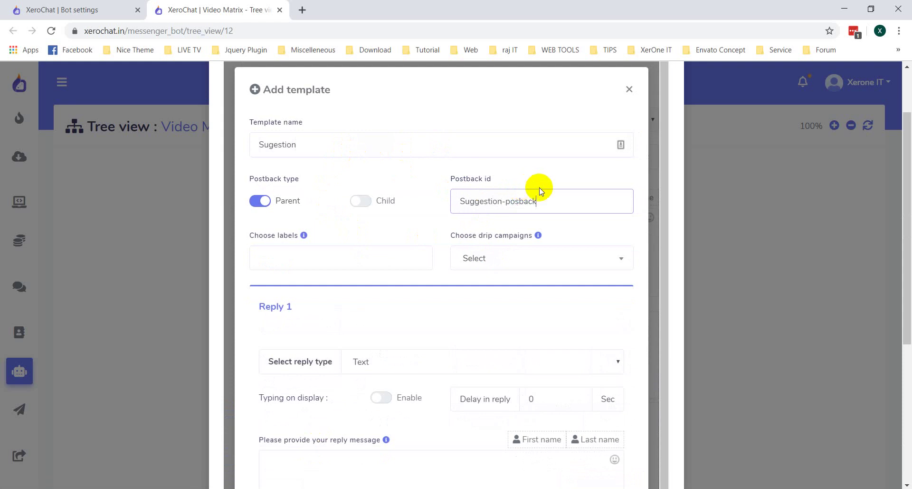
Set the suggestion template's reply type to Text with buttons and enter the message "What type of suggestion do you want to provide ?".
scroll(520, 230, down, 3)
click(520, 229)
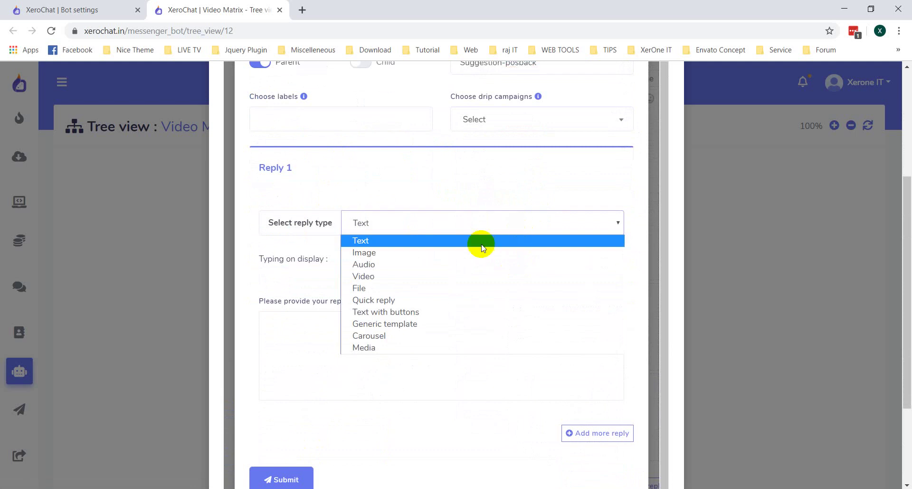
click(449, 309)
scroll(473, 302, down, 1)
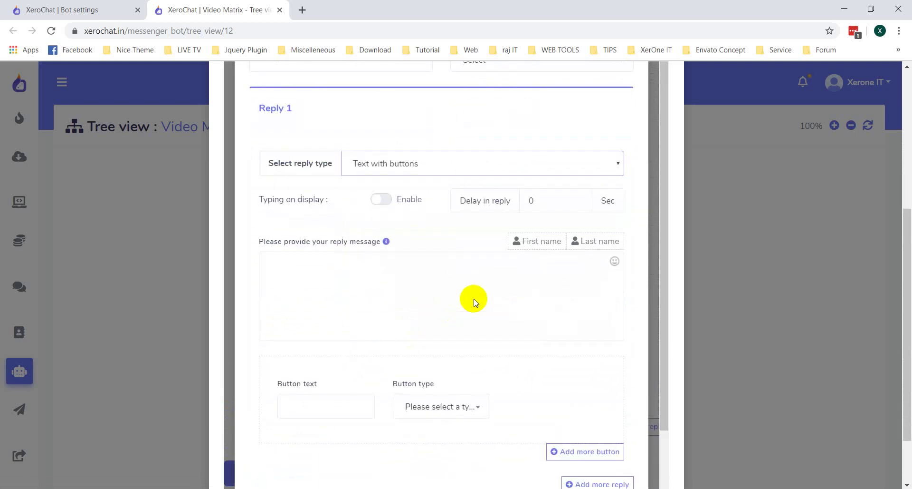
scroll(404, 285, down, 1)
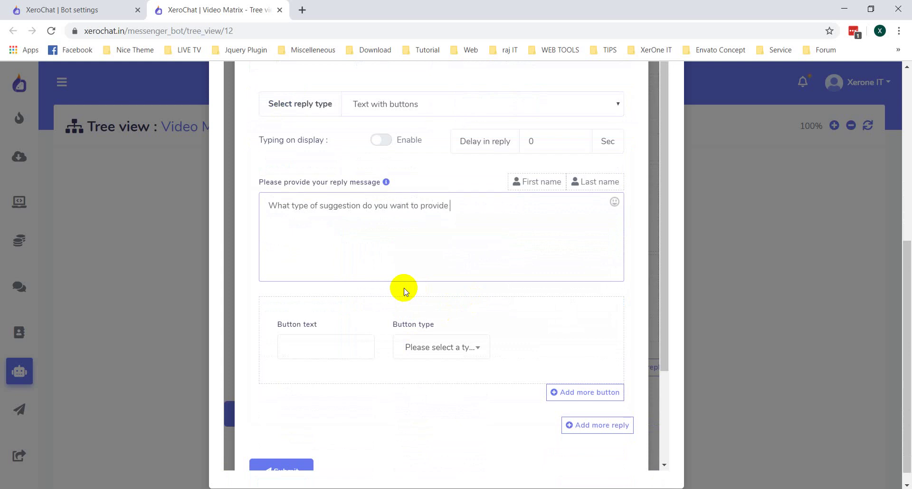
Set up the first button with text "Functionality", type Post back and the new postback id "functionality".
scroll(405, 291, down, 3)
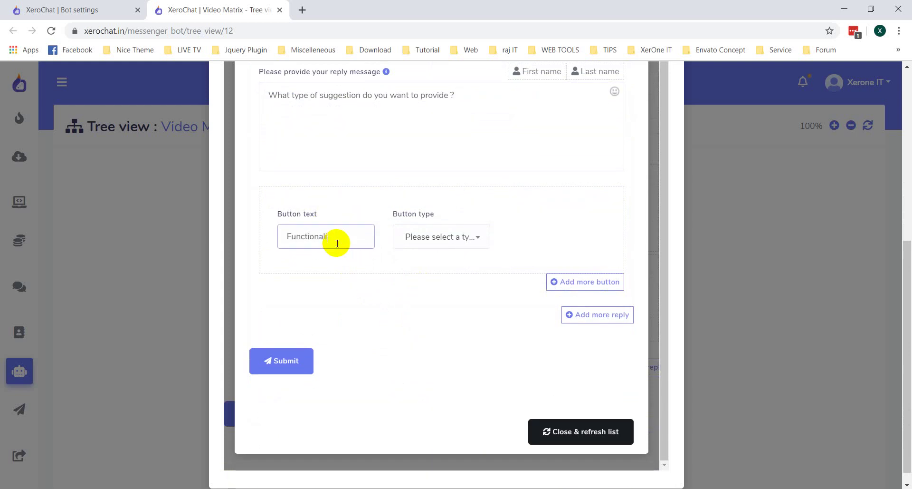
click(427, 243)
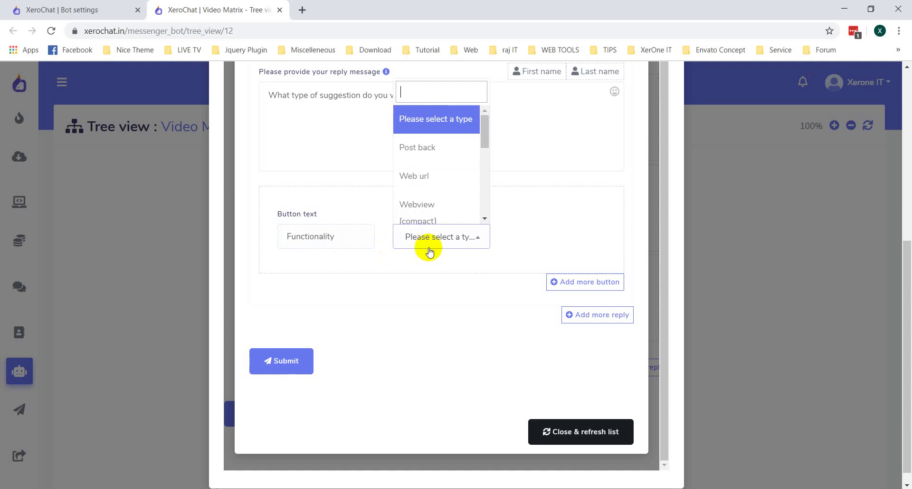
click(433, 147)
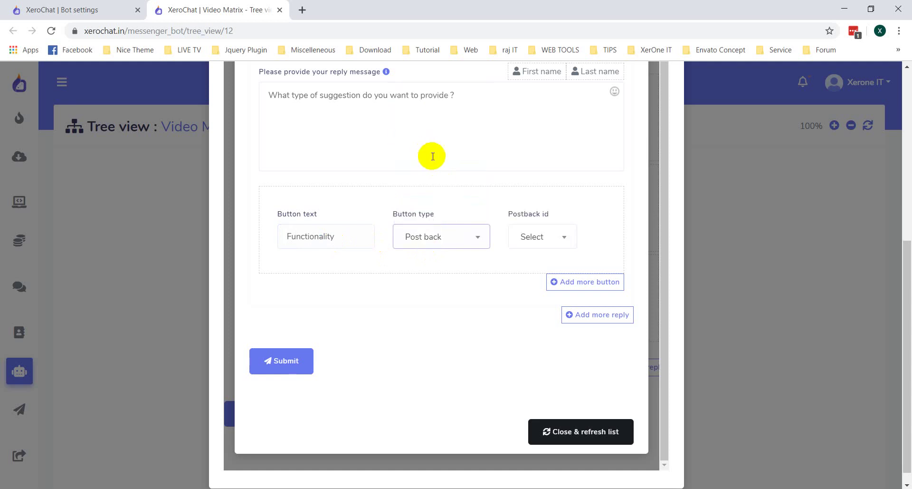
click(562, 238)
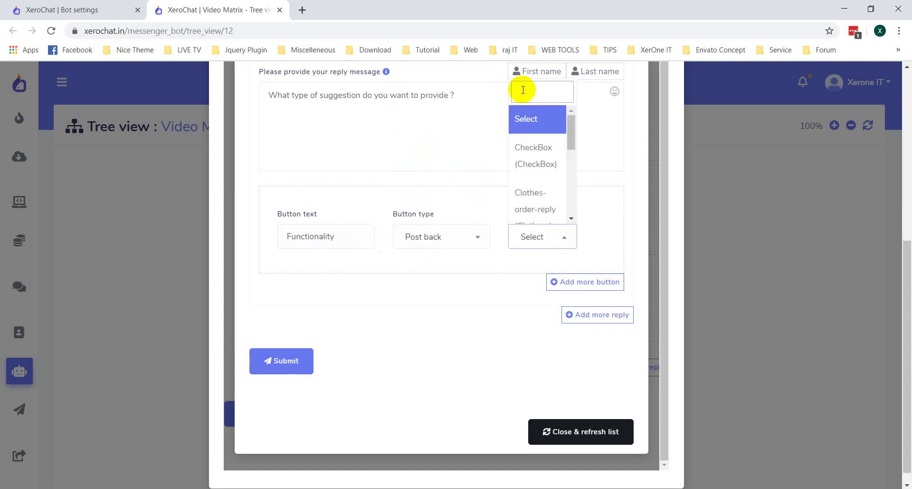
text(functionality)
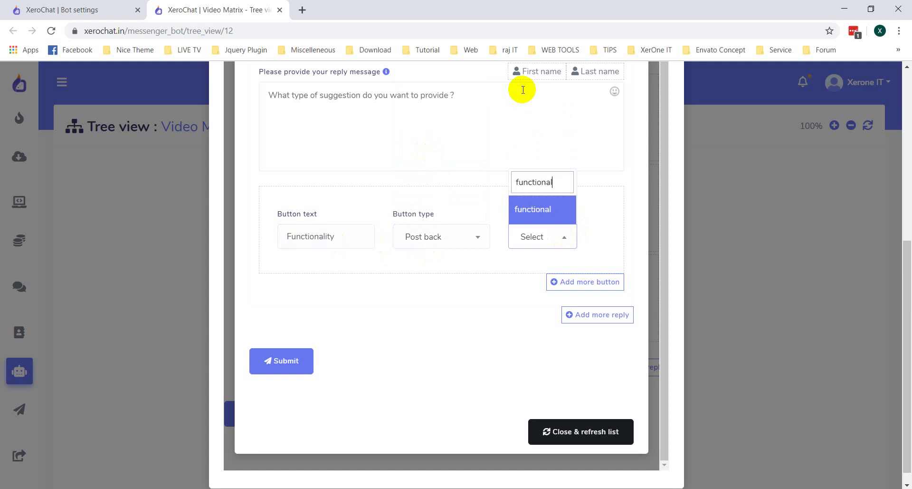
click(555, 214)
Add a second button with the text "Design" and set its type to Post back.
click(594, 282)
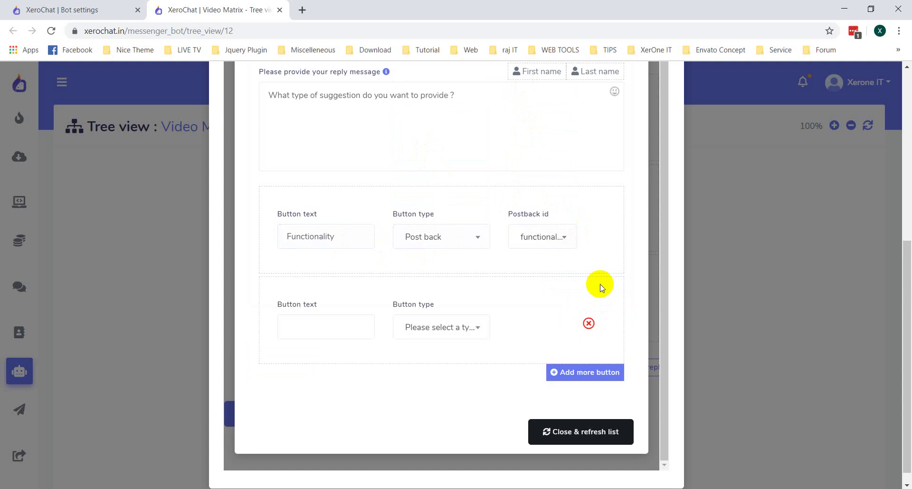
click(290, 335)
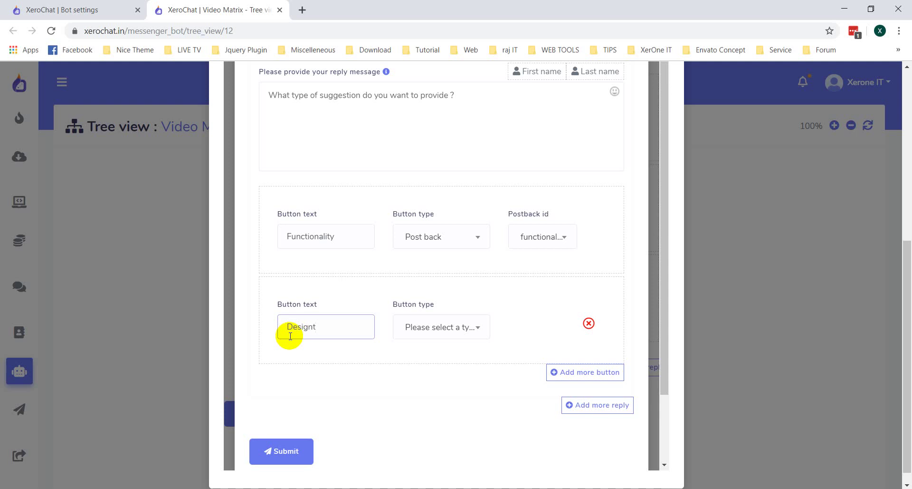
click(428, 327)
click(437, 239)
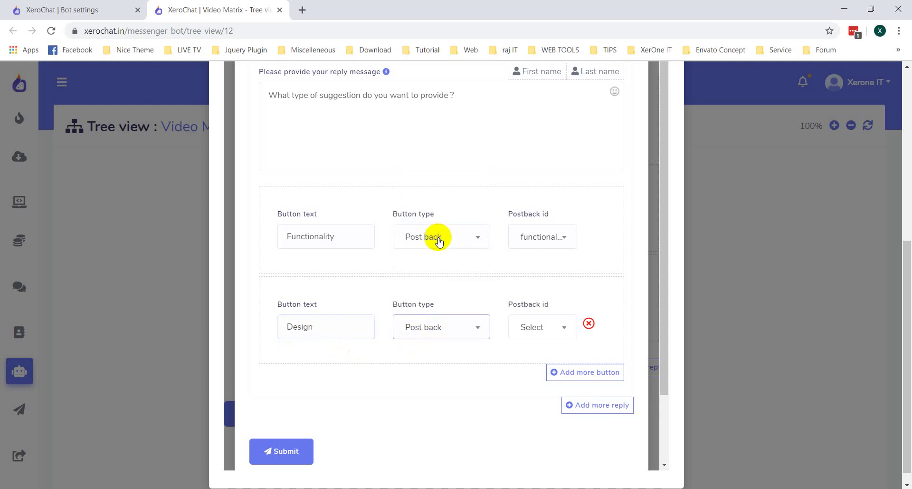
Assign the new postback id "Desing-suggestion" to the Design button.
click(540, 329)
text(De)
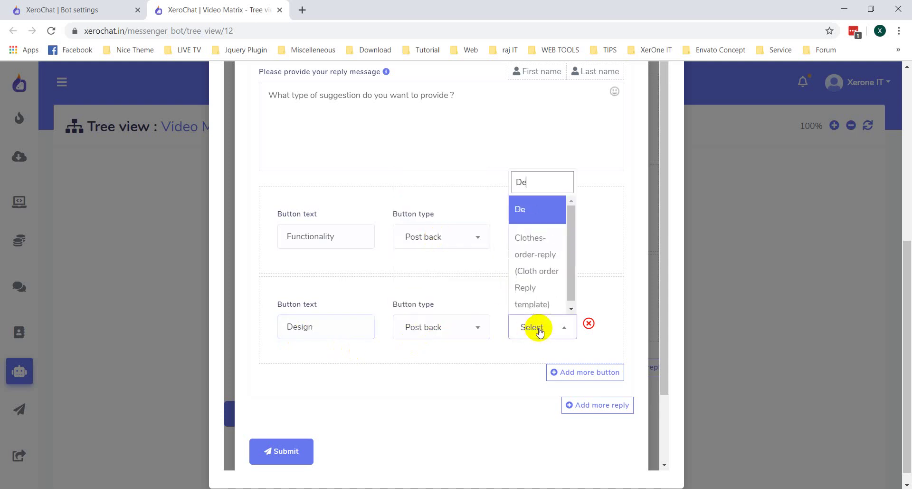
text(sing)
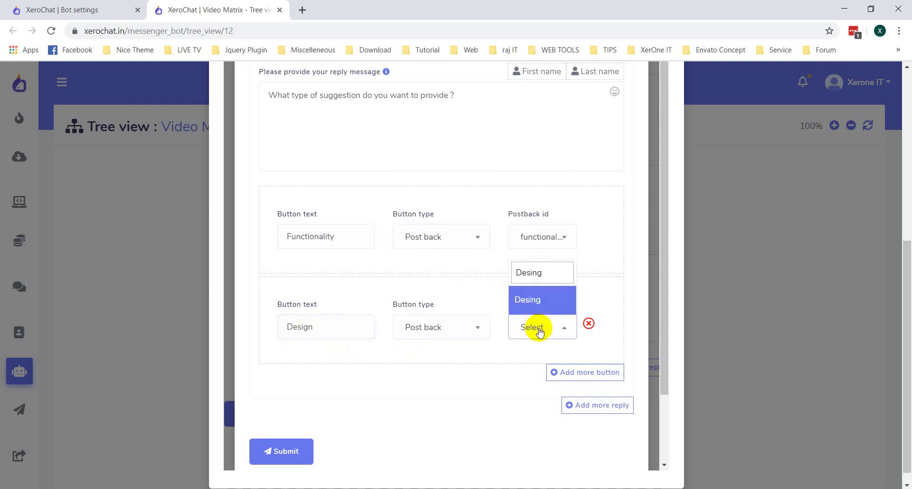
text(-suggestion)
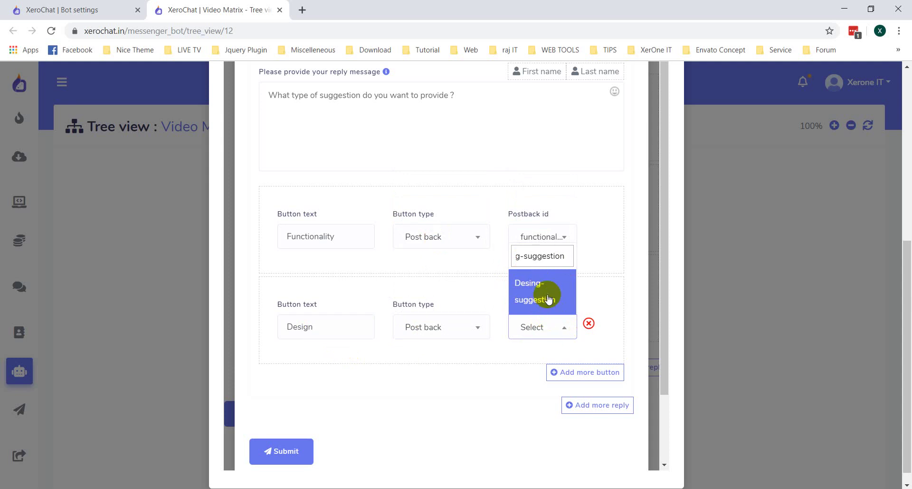
click(542, 293)
Submit the suggestion template and return to the Get Started reply with its postback list refreshed.
scroll(518, 340, down, 1)
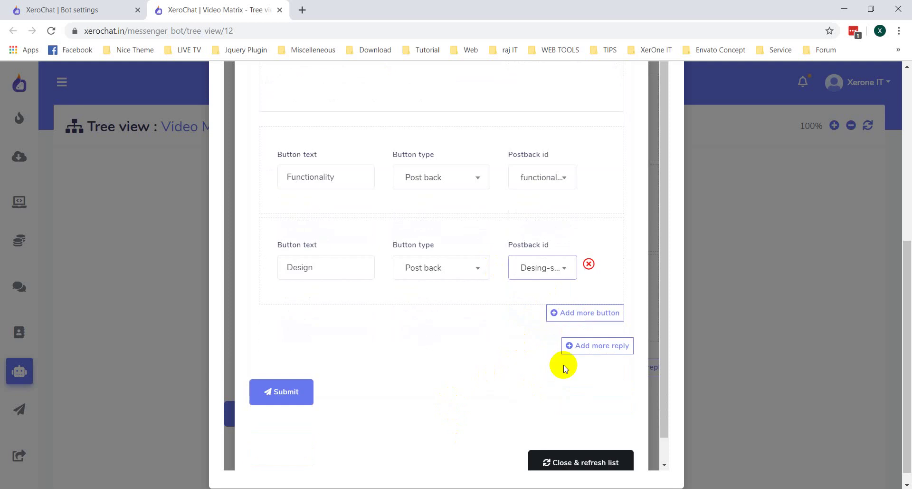
scroll(559, 360, down, 1)
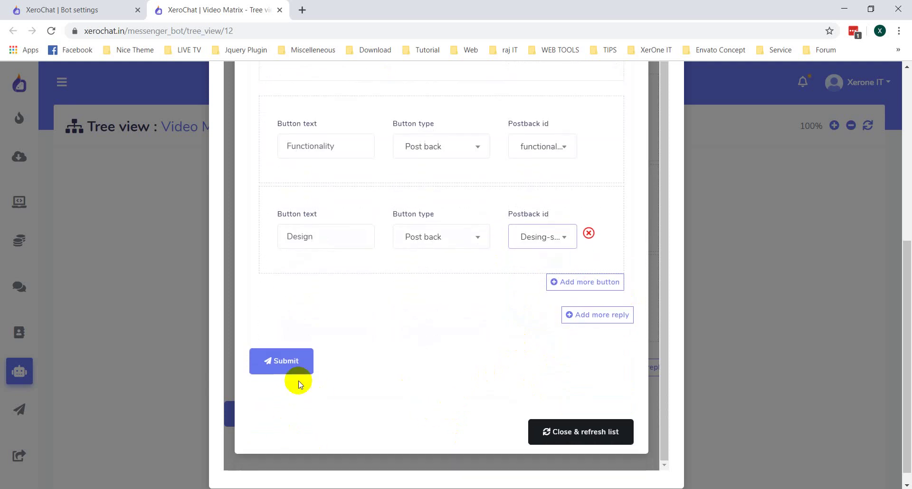
click(309, 368)
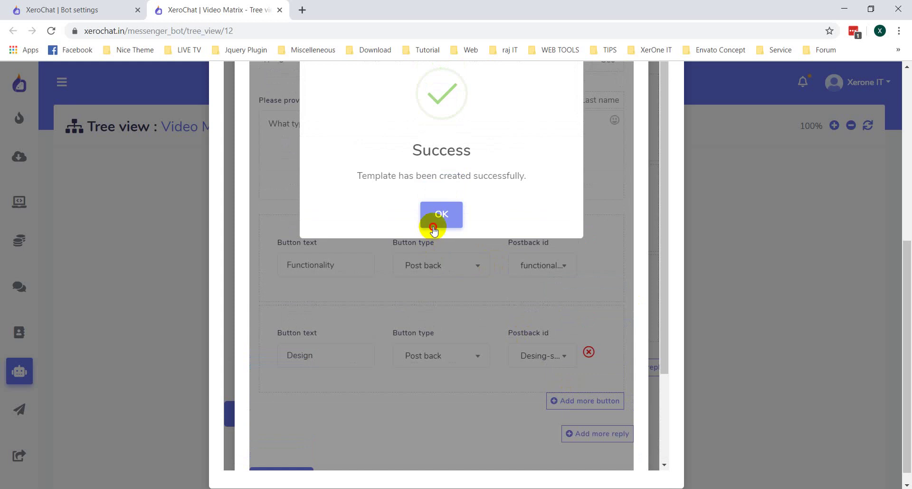
click(433, 229)
scroll(586, 412, down, 3)
click(606, 433)
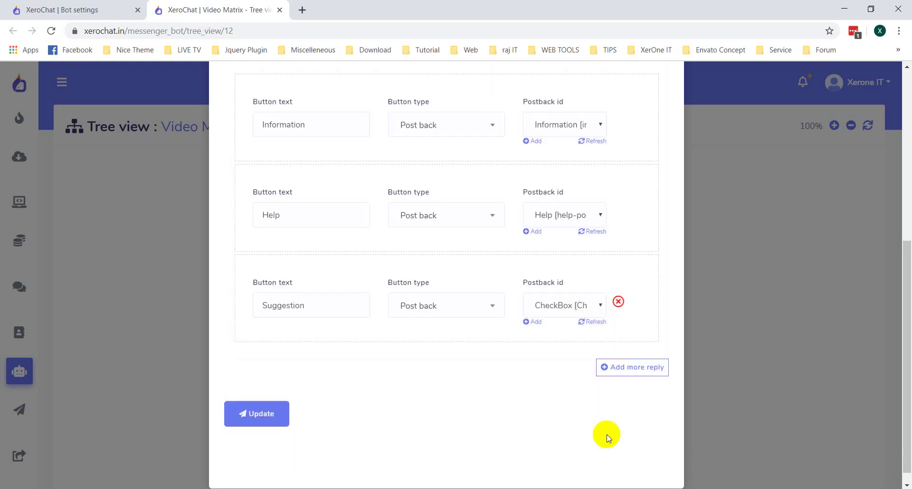
Update the Get Started reply with its Information, Help and Suggestion buttons and close its settings to return to the tree.
scroll(533, 319, down, 1)
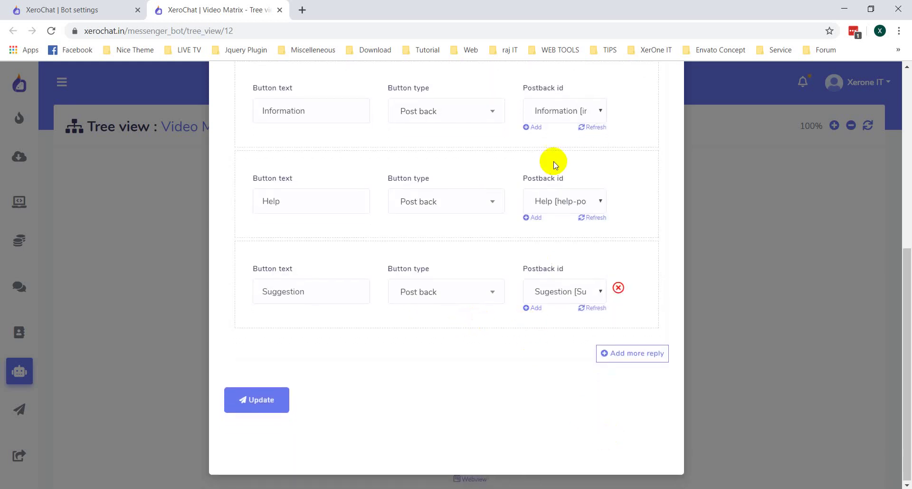
click(281, 399)
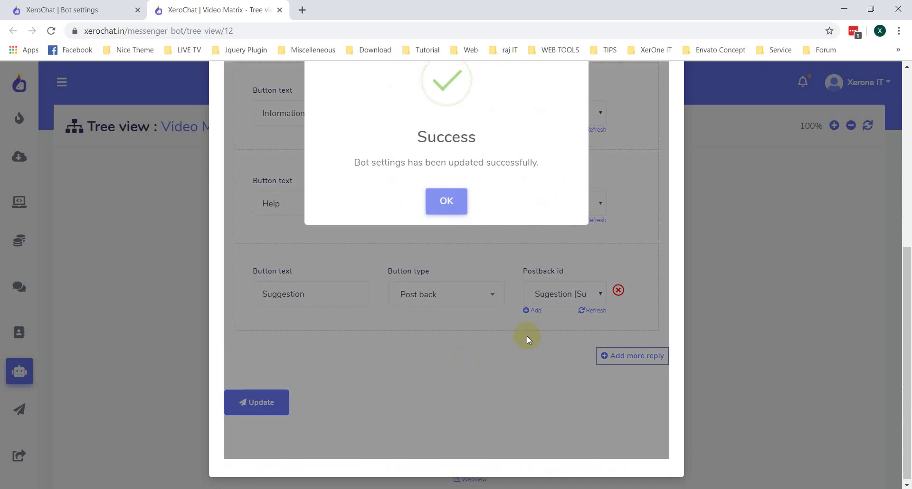
scroll(526, 338, up, 3)
click(446, 318)
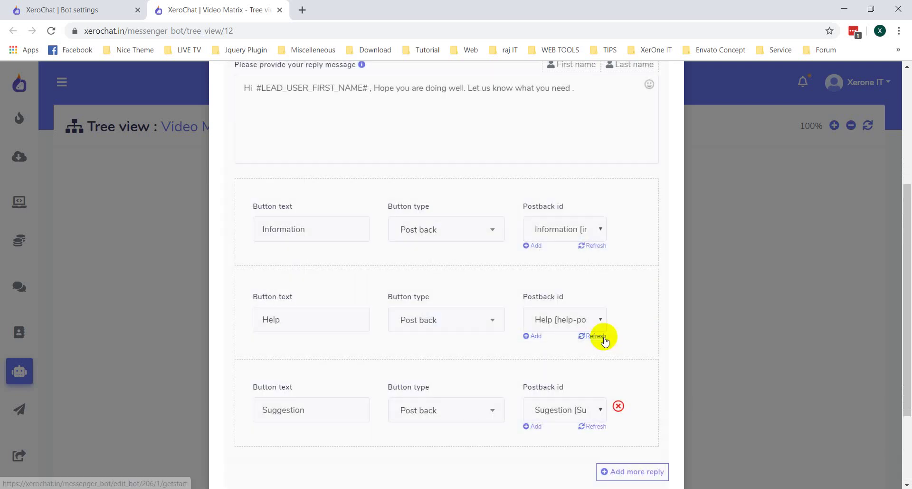
scroll(603, 340, down, 3)
scroll(637, 333, up, 7)
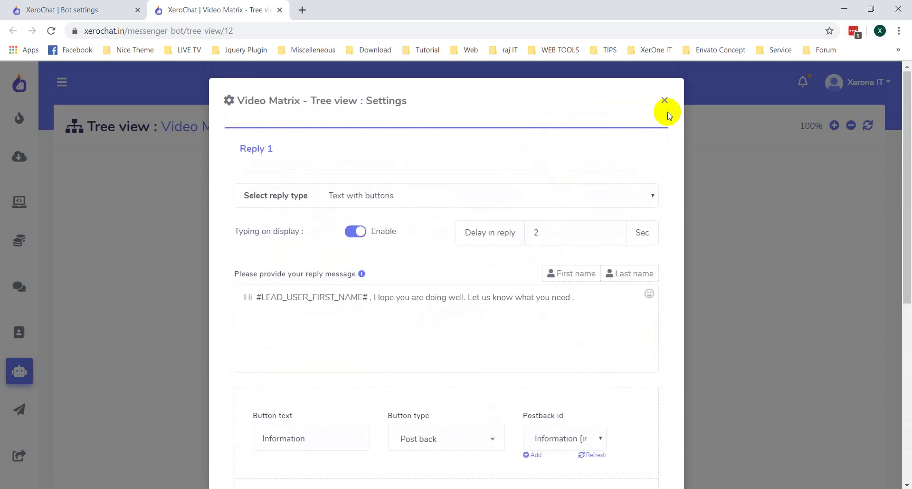
click(664, 100)
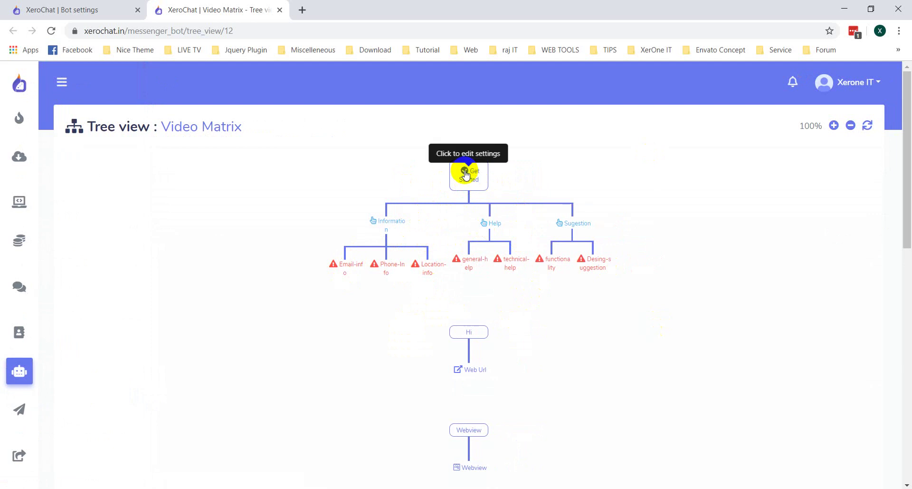
Open the empty Email-info child postback under Information and name its template "Email Info".
click(513, 225)
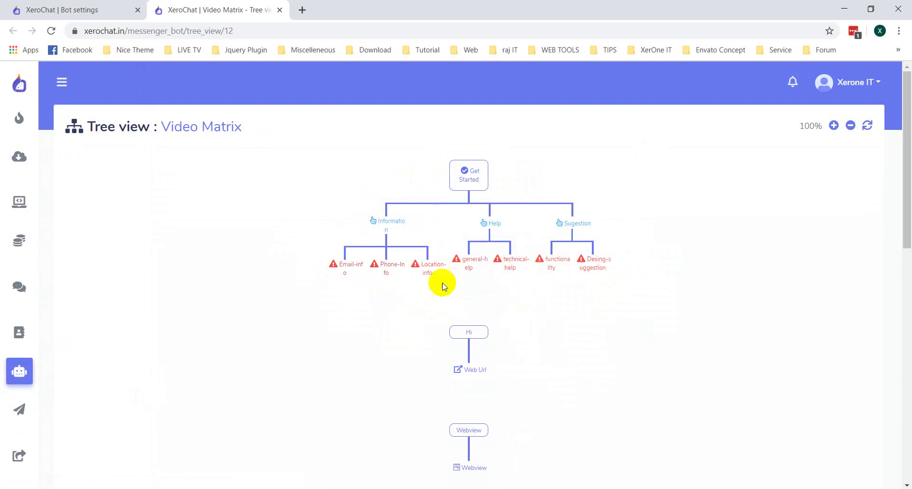
click(357, 267)
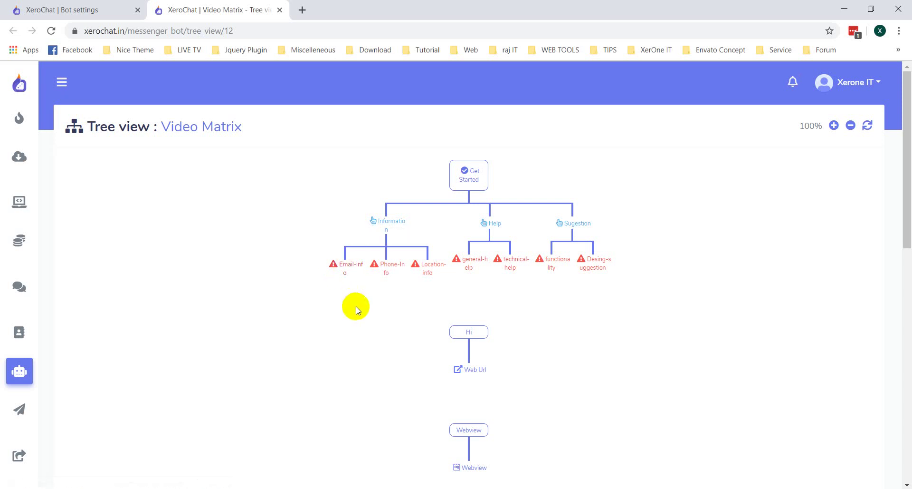
click(348, 269)
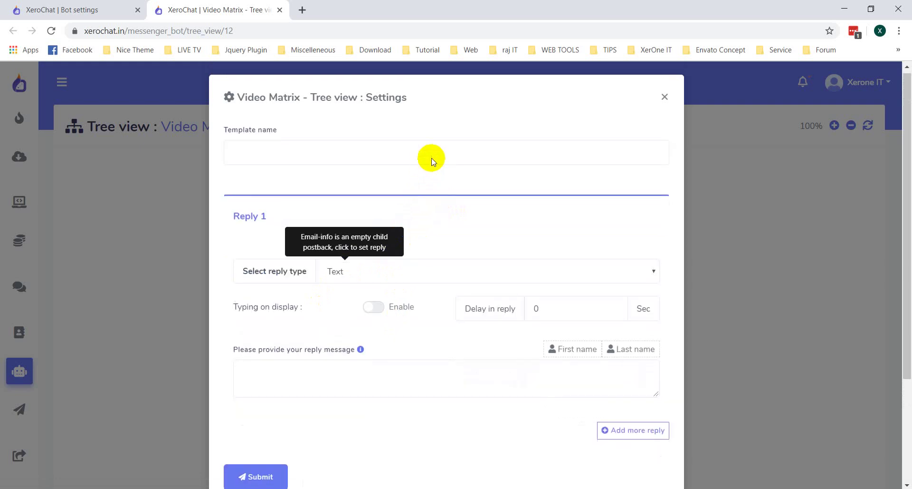
click(378, 156)
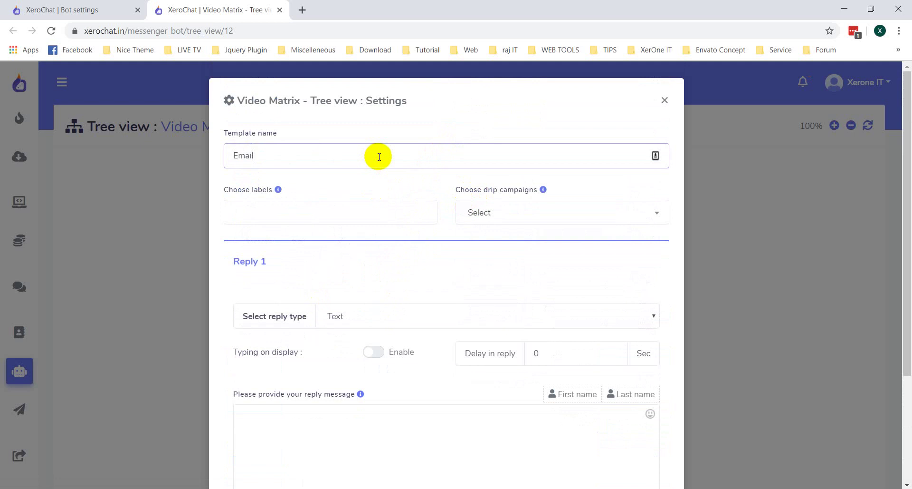
scroll(406, 174, down, 1)
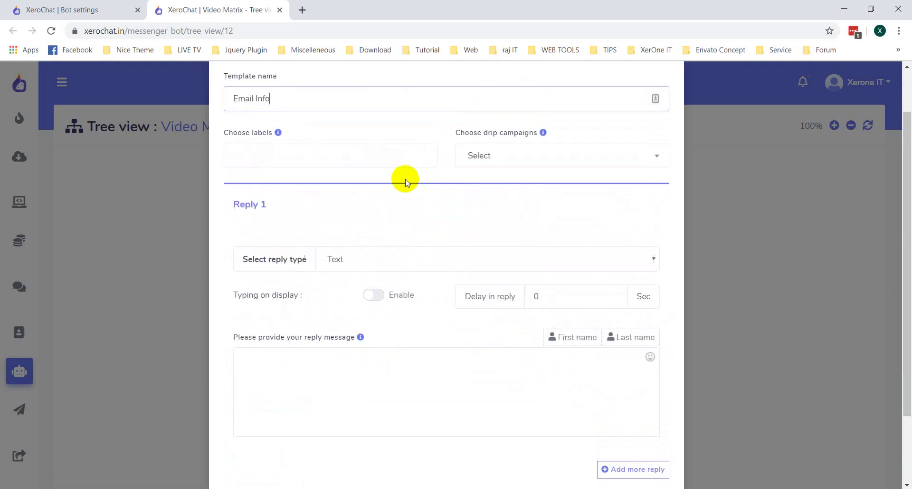
scroll(381, 261, down, 1)
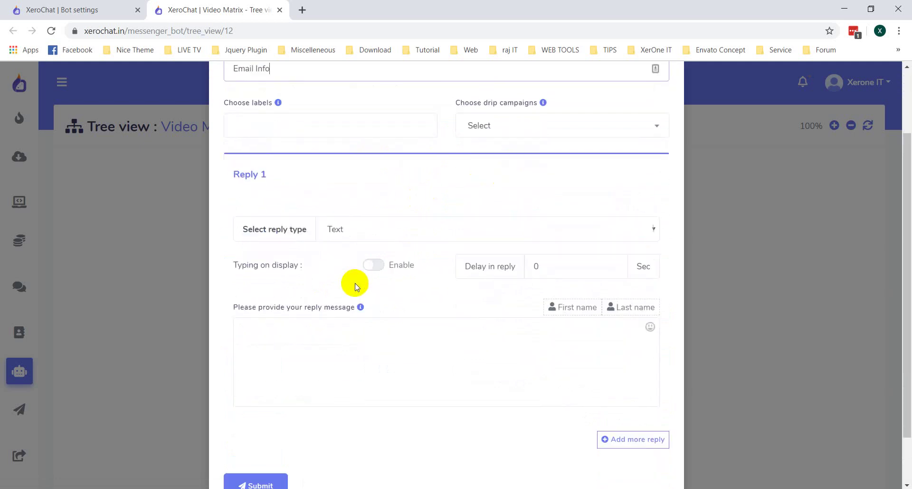
Give the template a Text reply reading "Thanks for asking email . Our email address is" plus the company's e-mail address, submit it and close the settings.
click(414, 189)
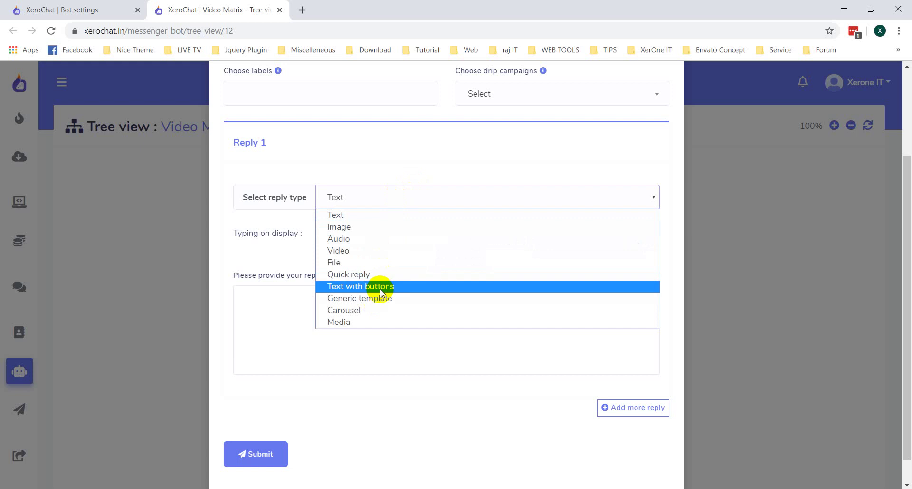
click(344, 217)
click(319, 329)
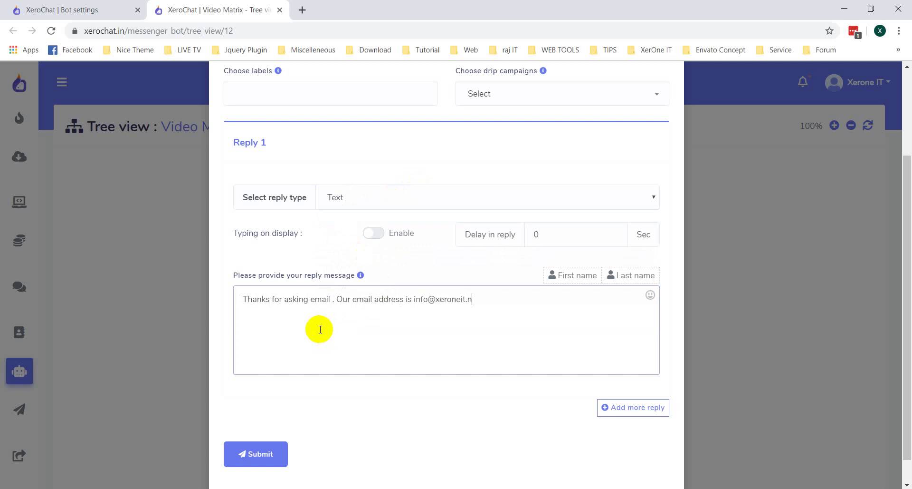
scroll(394, 452, down, 1)
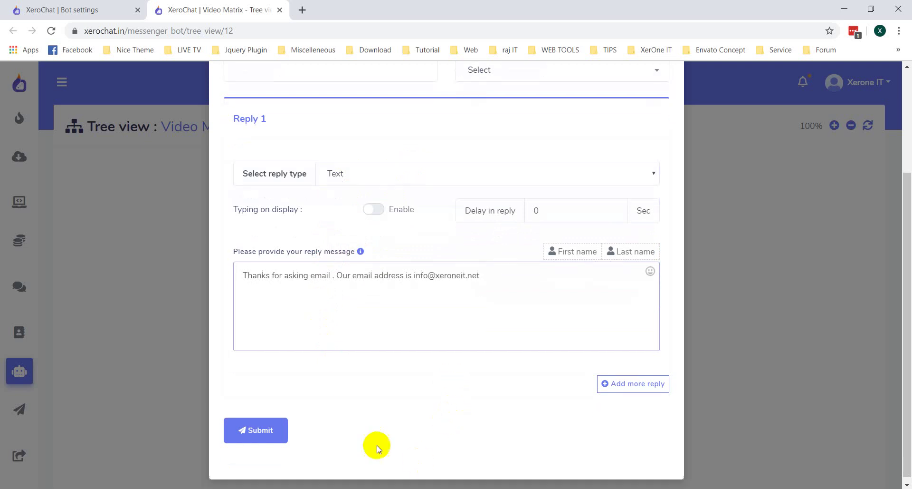
click(260, 422)
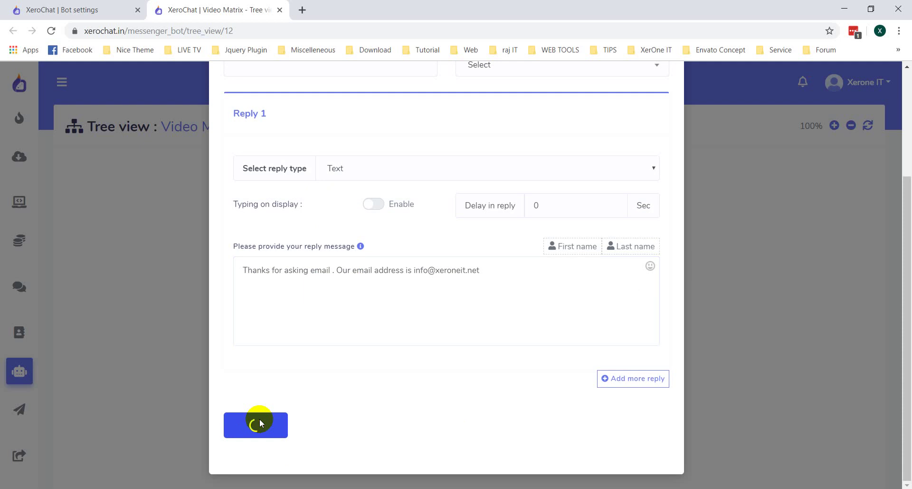
click(449, 287)
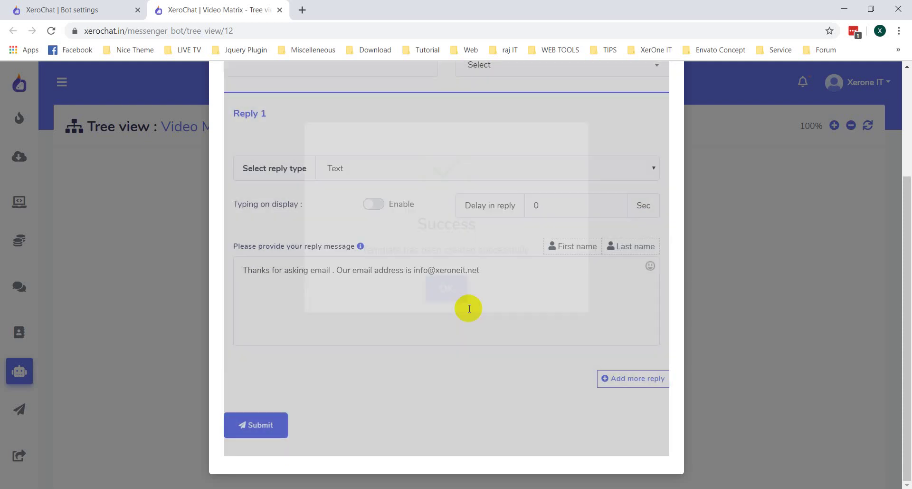
click(679, 132)
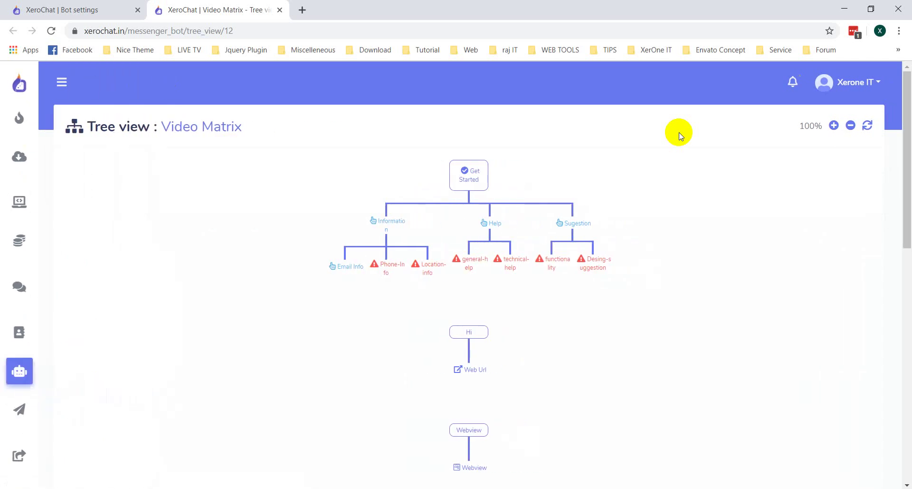
Open the empty Phone-Info child postback under Information and name its template "Phone -Number".
click(338, 270)
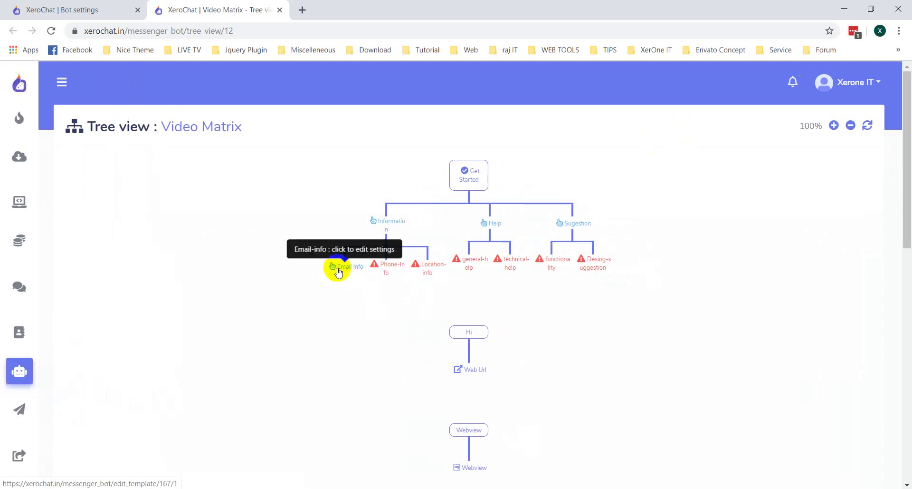
click(388, 268)
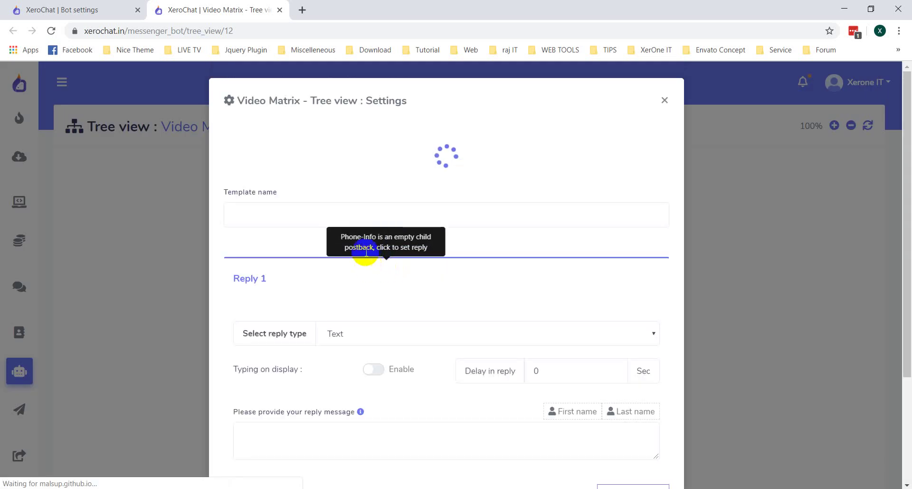
click(360, 208)
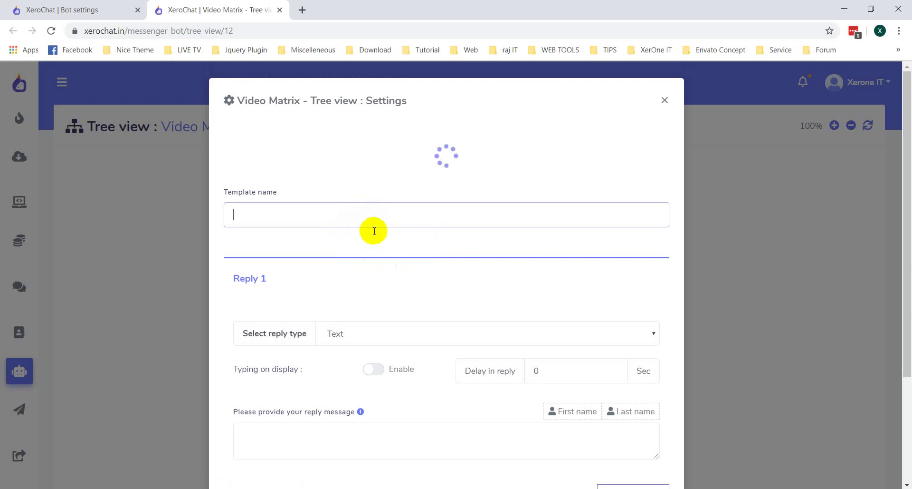
text(Phone -Numer)
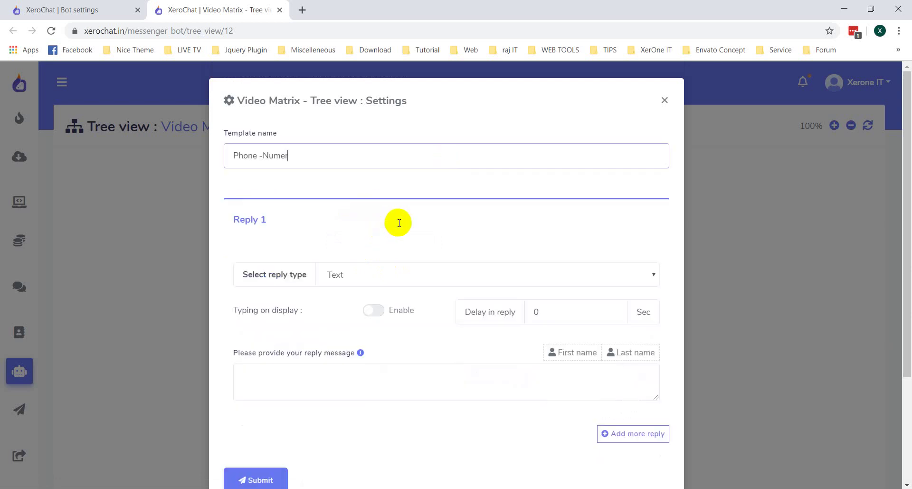
key(BackSpace)
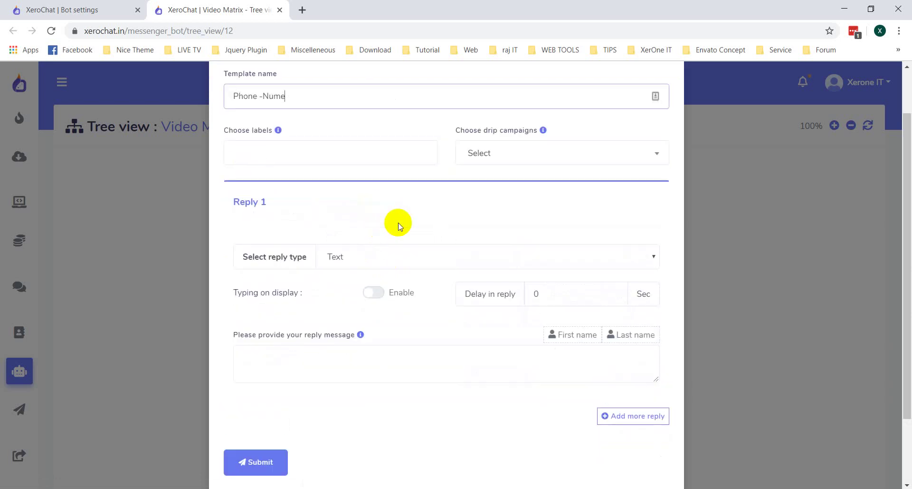
key(BackSpace)
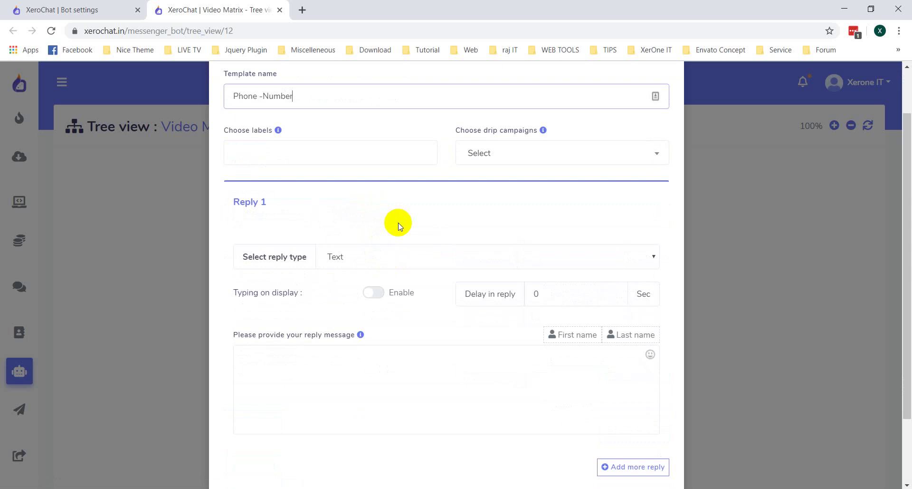
Give the phone template a Text reply reading "Our phone number is" followed by the company's phone number, and submit it.
scroll(377, 301, down, 1)
click(419, 197)
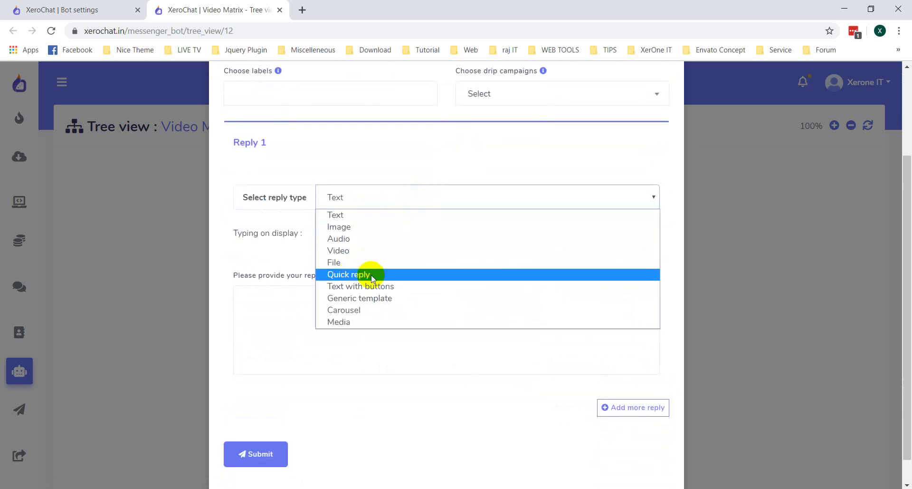
click(383, 286)
click(401, 199)
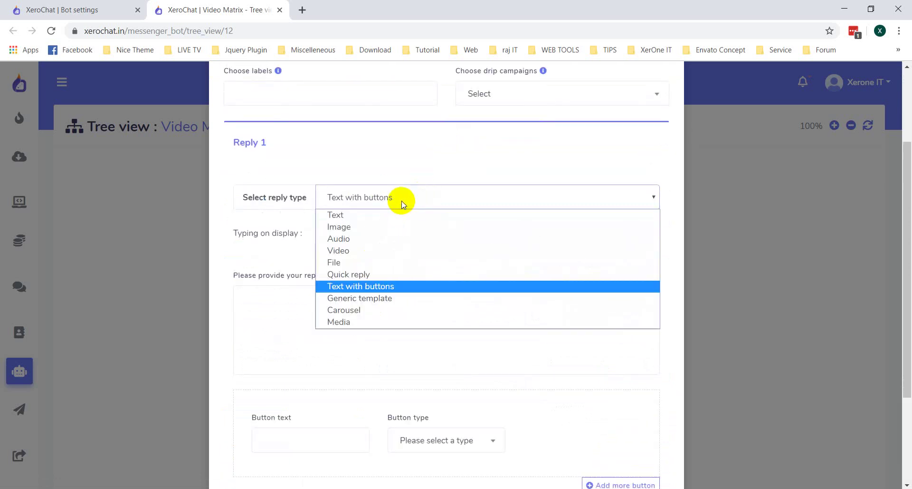
click(344, 217)
click(310, 309)
text(Q)
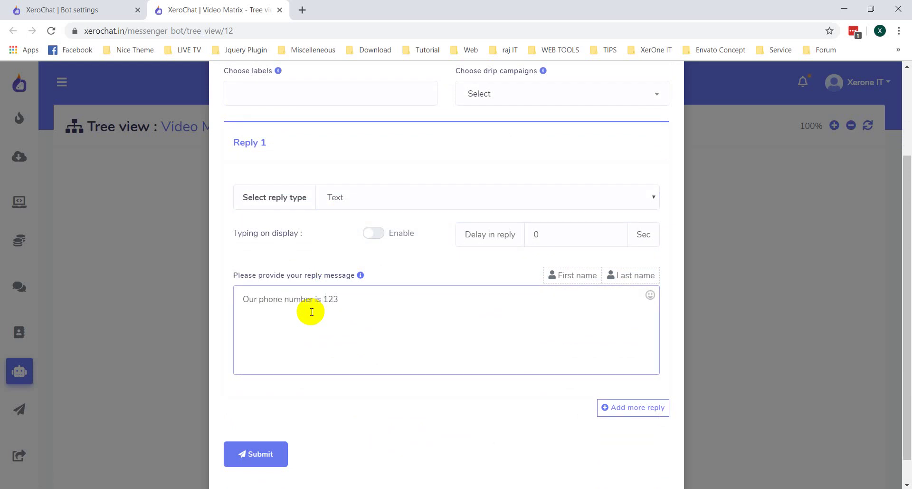
scroll(333, 371, down, 1)
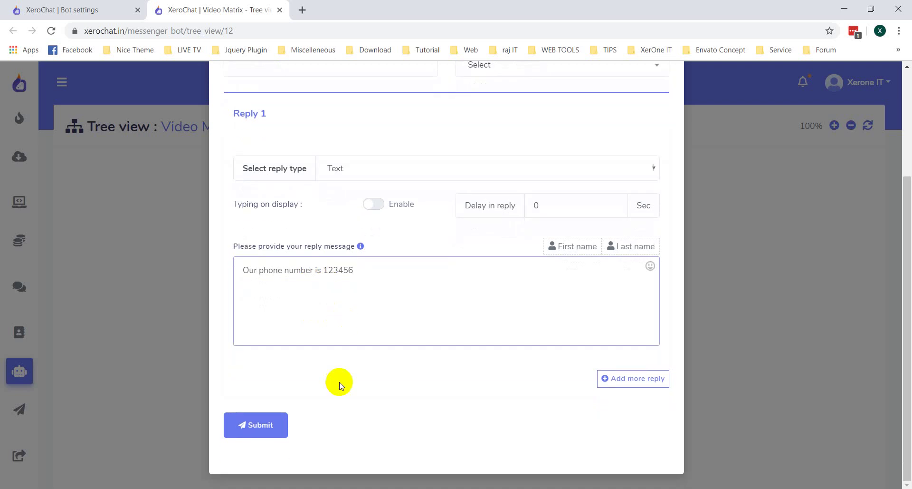
click(273, 430)
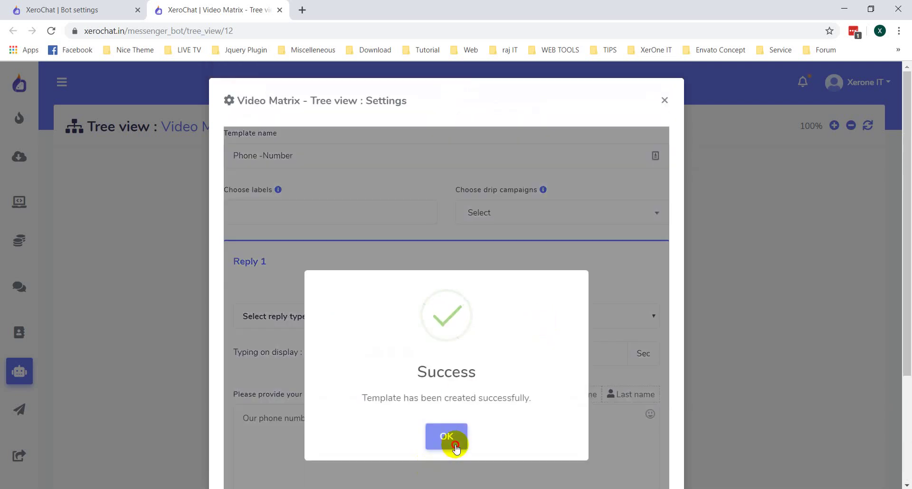
Close the phone template's settings, then open the empty Location-info child postback under Information and name its template "Location".
click(451, 437)
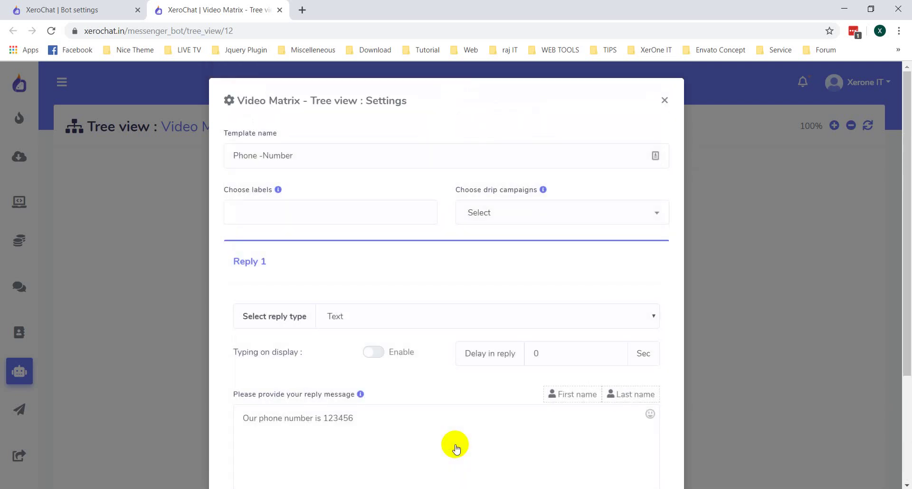
click(664, 100)
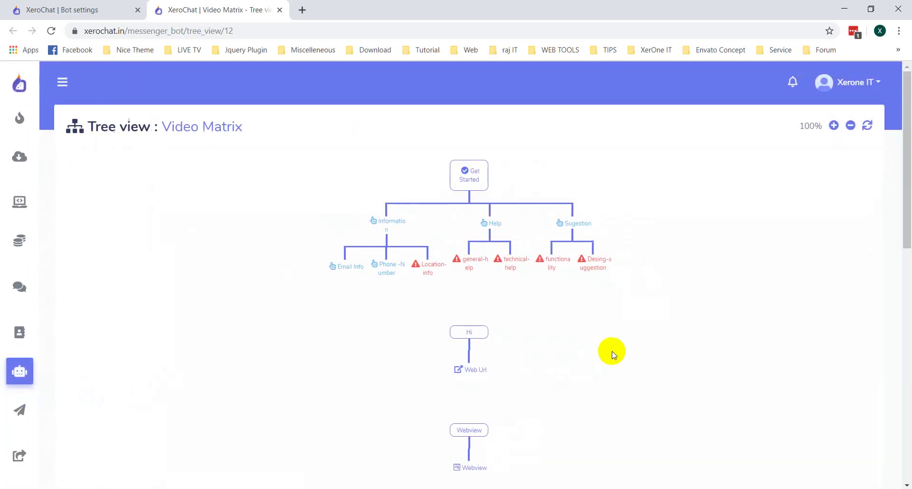
click(427, 276)
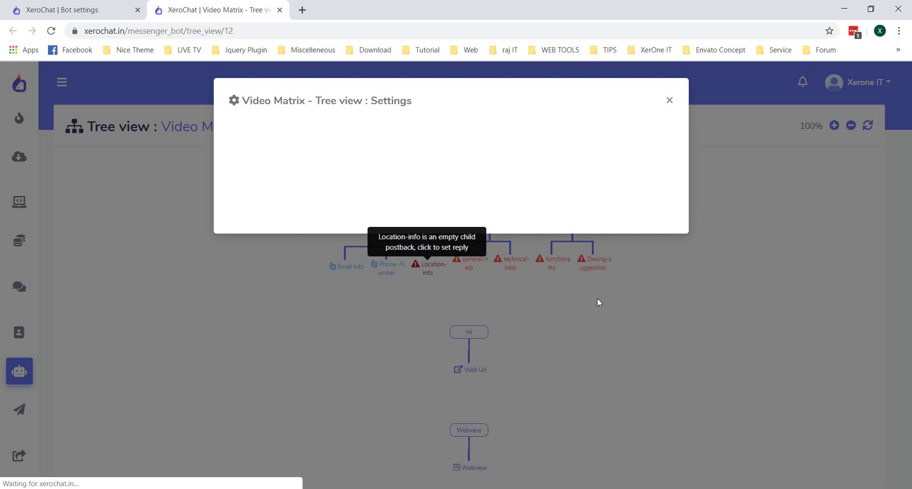
click(290, 210)
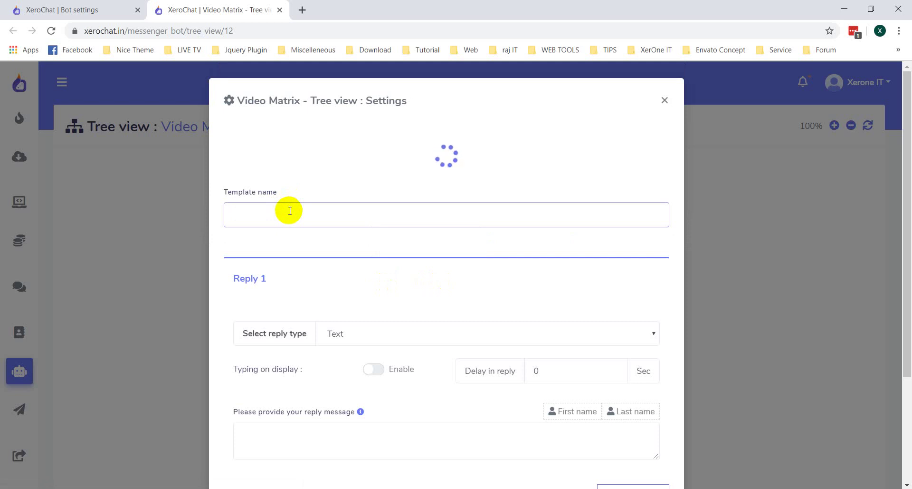
click(290, 210)
text(Location)
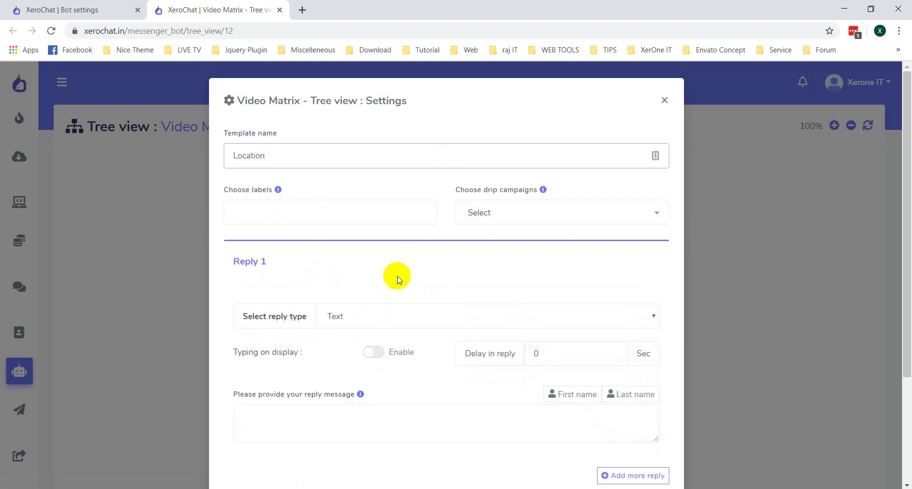
Give the Location template a Text reply reading "Our location in" followed by the company's address, and submit it.
scroll(348, 228, down, 3)
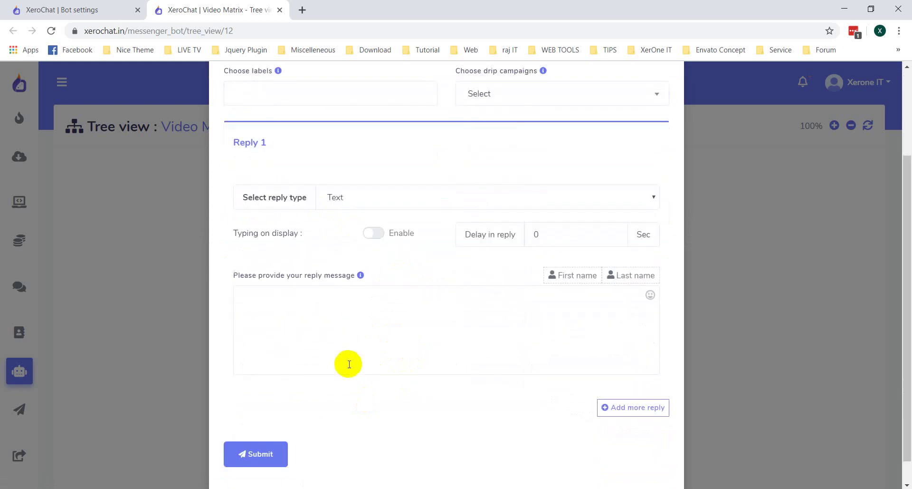
click(357, 309)
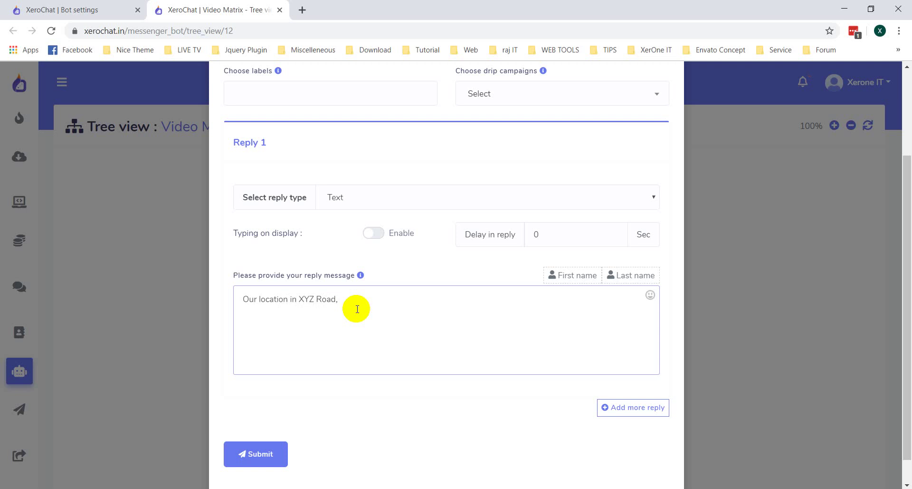
scroll(678, 387, down, 1)
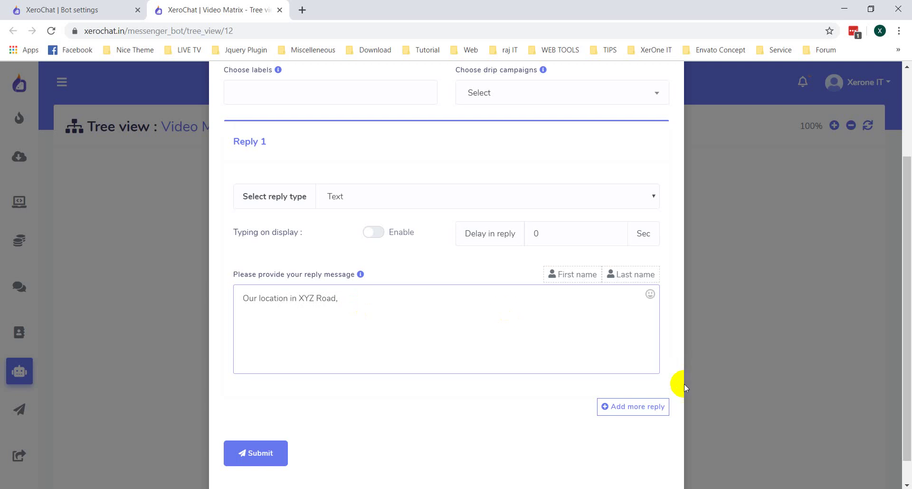
click(370, 419)
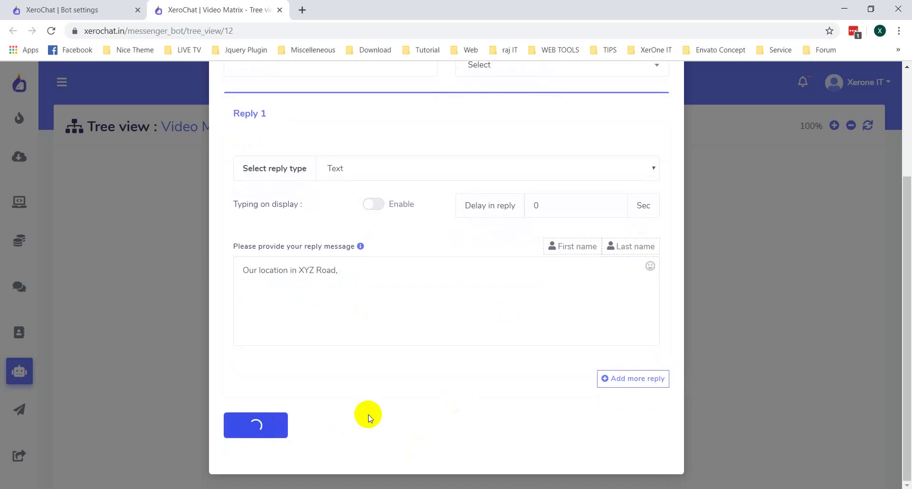
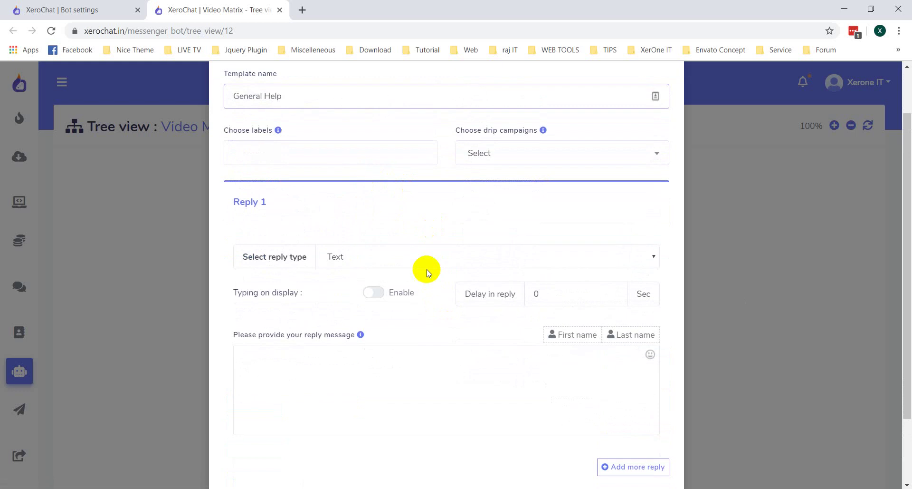
Set the General Help reply type to Text with buttons, with the message "What kind of general help you will need ?".
click(423, 257)
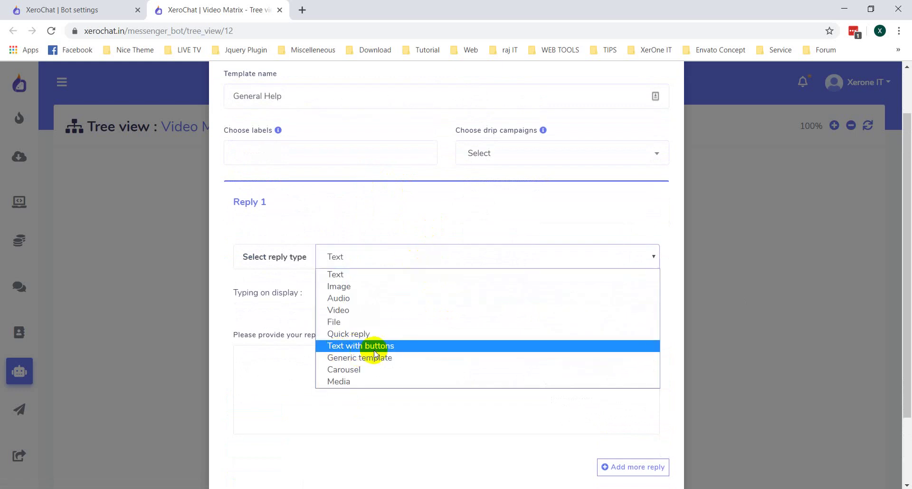
click(397, 345)
click(340, 373)
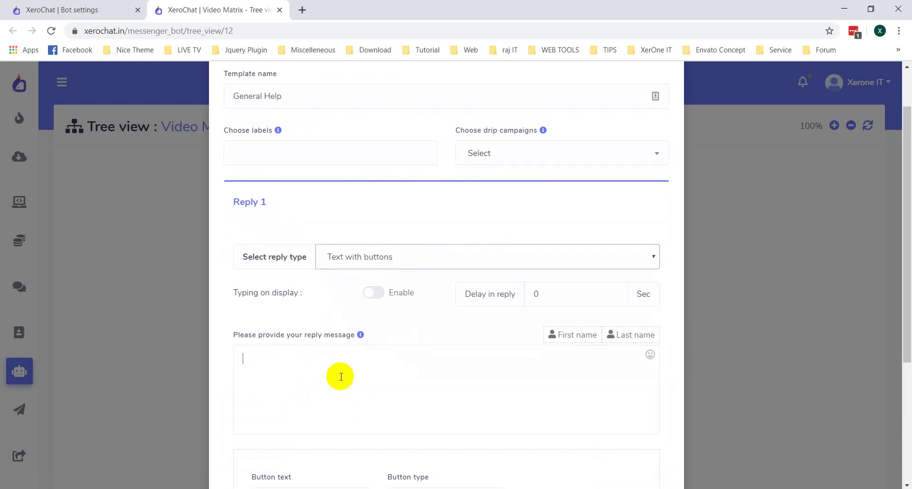
scroll(373, 361, down, 2)
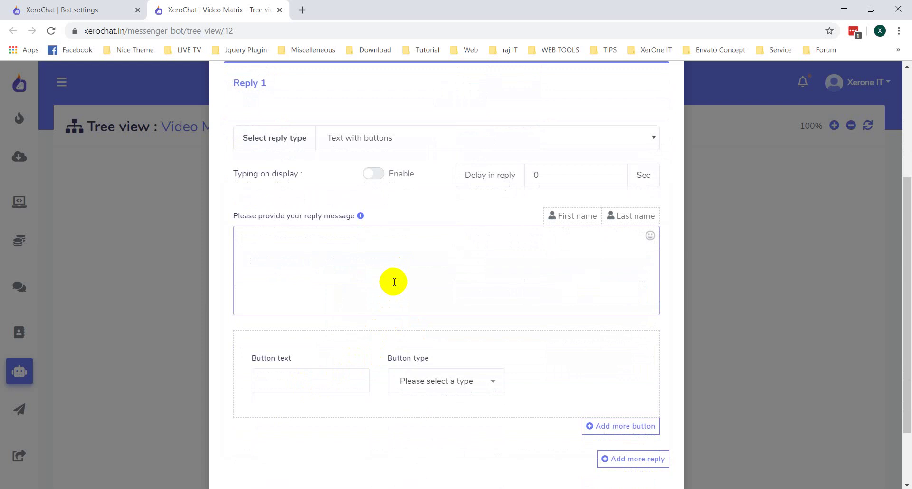
text(What kind of genr)
text(ral help you wil)
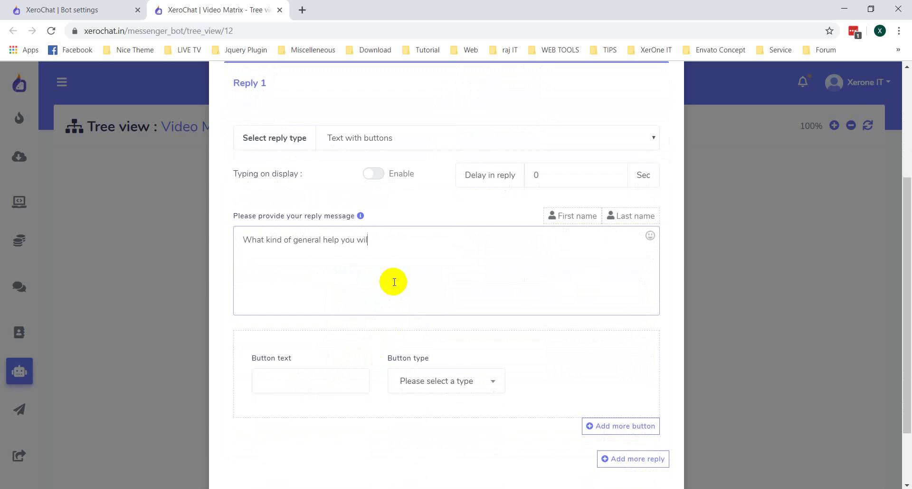
text(l need ?)
Set up the first button as "Installation" with type Post back and a new postback id "Installation".
scroll(387, 272, down, 1)
click(334, 316)
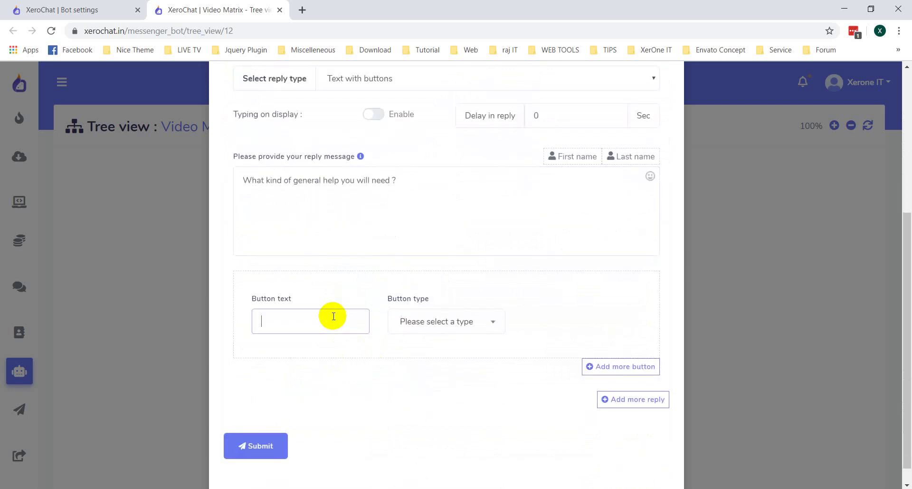
text(Installation)
click(452, 318)
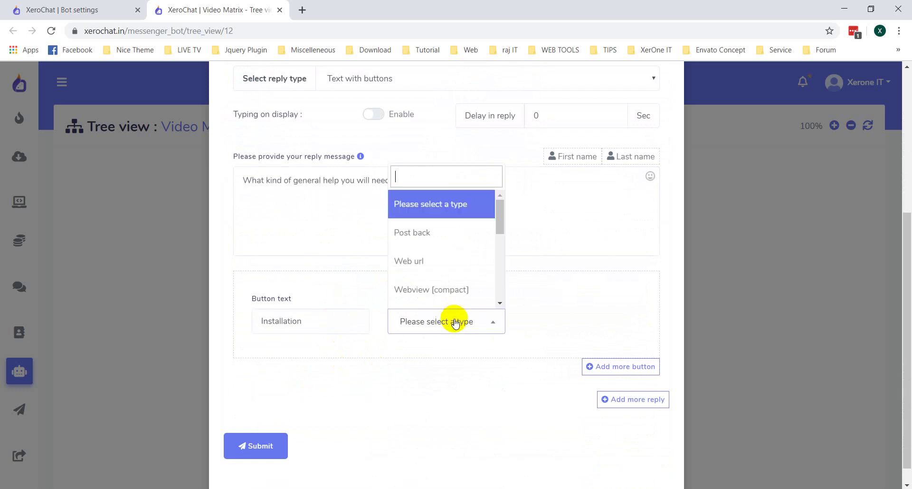
click(430, 233)
click(564, 322)
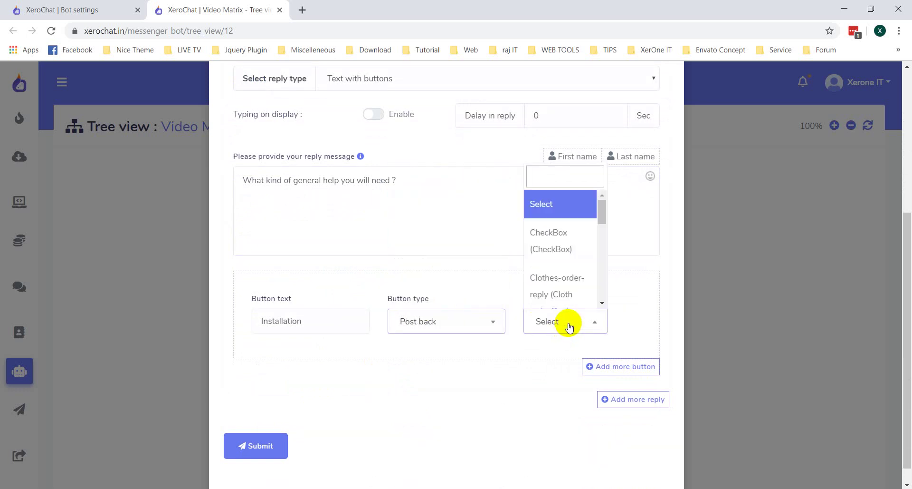
text(Insta)
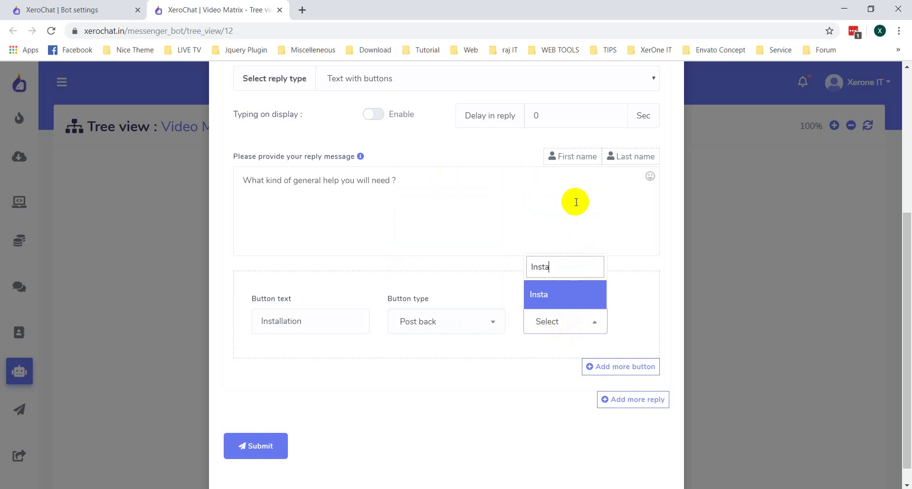
text(llation)
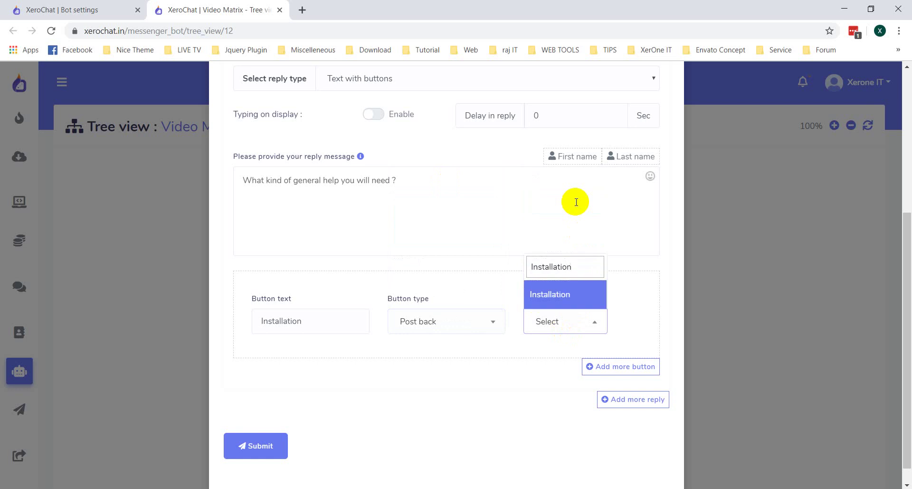
click(565, 295)
Add a second button "Basic Function" with type Post back and a new postback id "Basic-functionality".
click(621, 365)
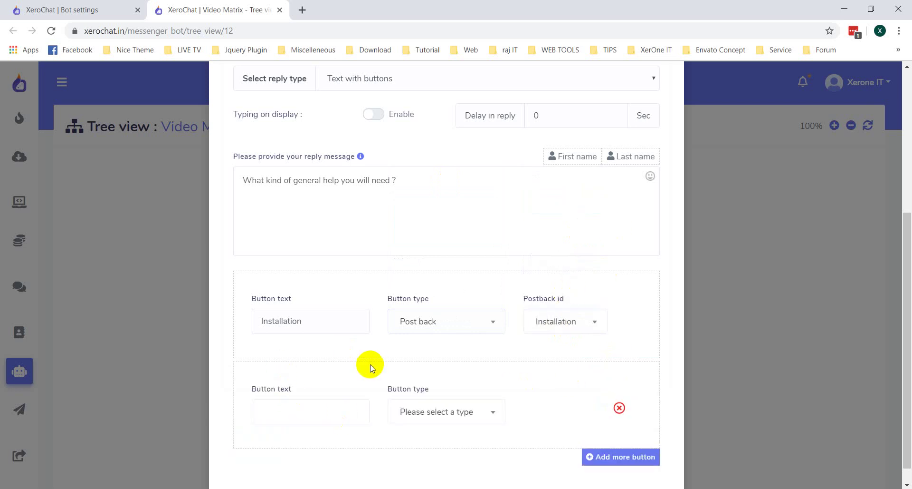
scroll(285, 367, down, 2)
click(306, 332)
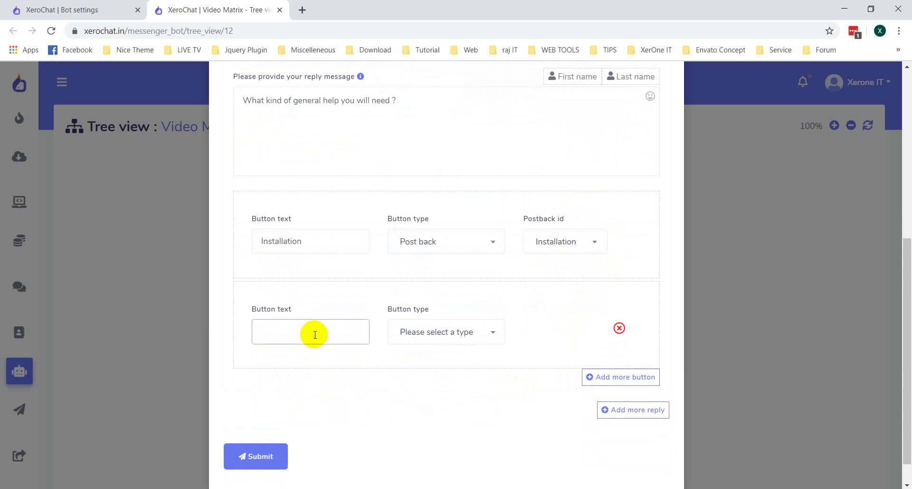
text(Basic Function)
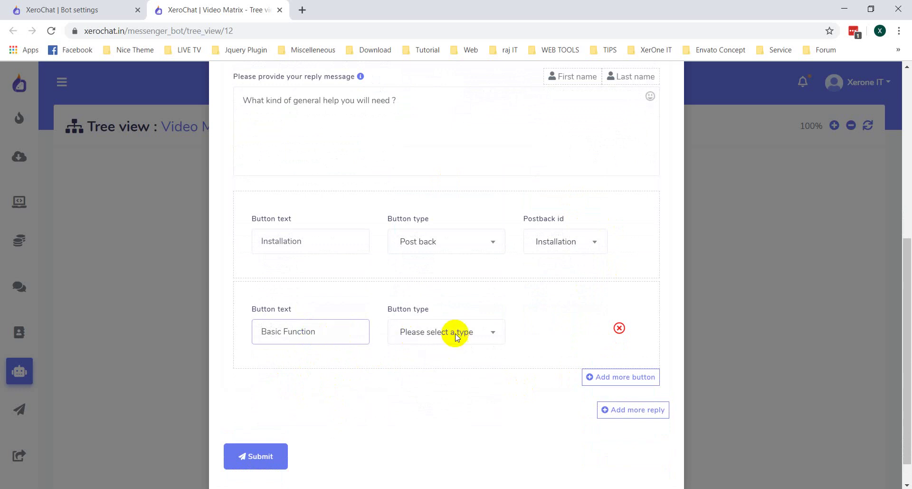
click(455, 335)
click(430, 245)
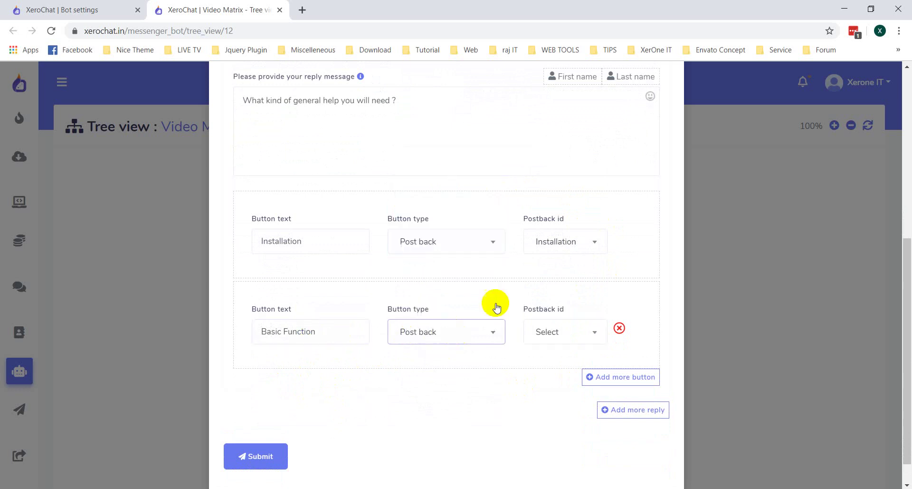
click(588, 334)
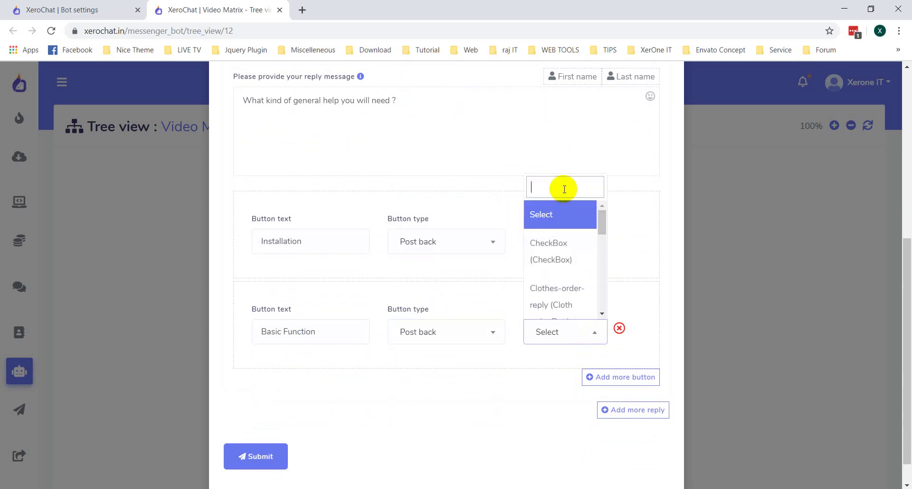
text(P)
key(BackSpace)
text(B)
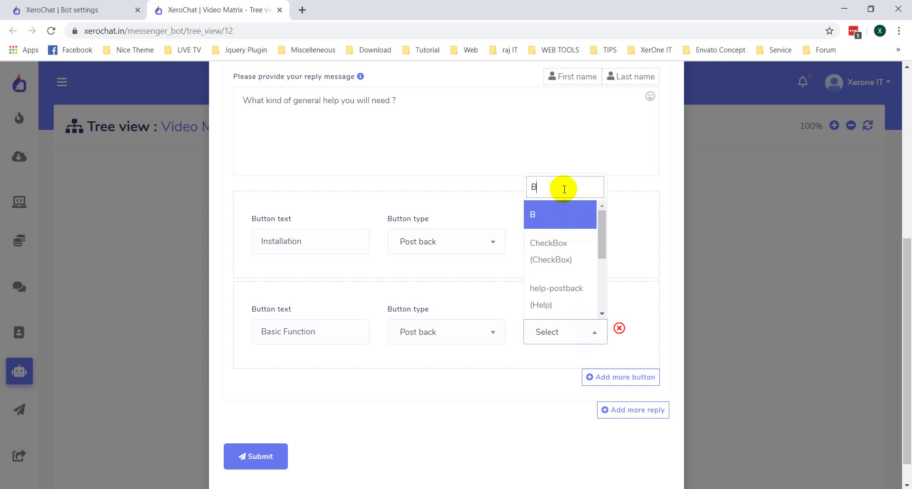
text(asic Functi)
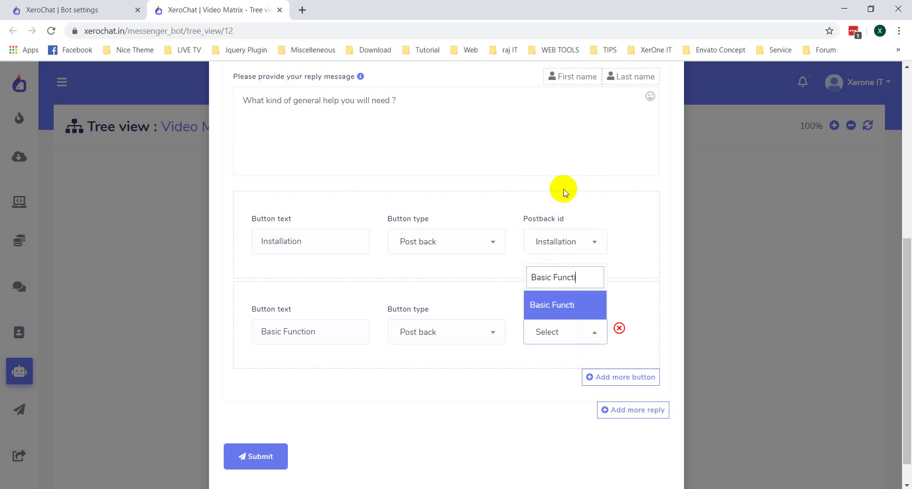
key(BackSpace)
key(BackSpace)
key(BackSpace)
key(BackSpace)
key(BackSpace)
key(BackSpace)
key(BackSpace)
text(-functionality)
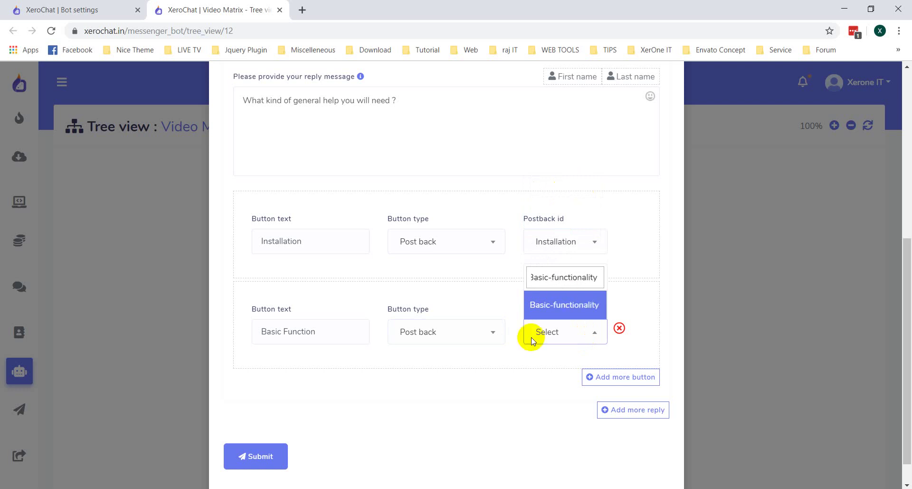
click(569, 308)
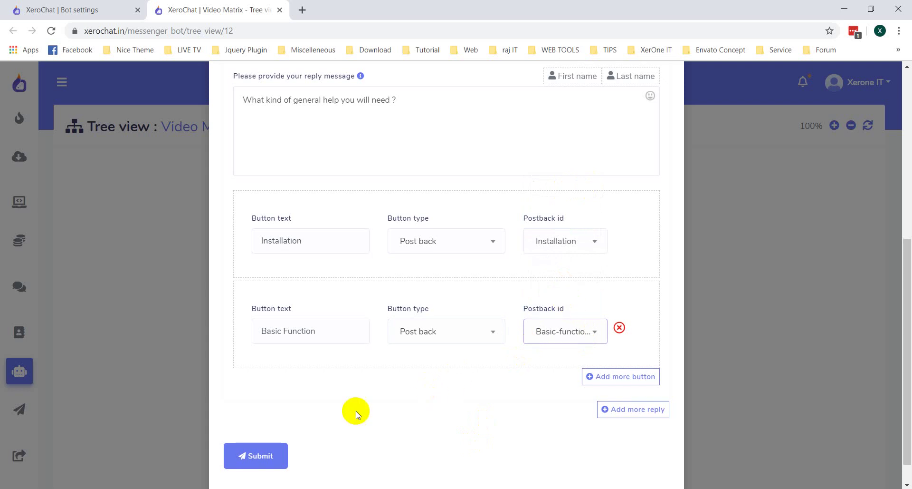
Submit the General Help template, acknowledge the confirmation and close the settings to return to the tree.
scroll(356, 411, down, 1)
click(270, 426)
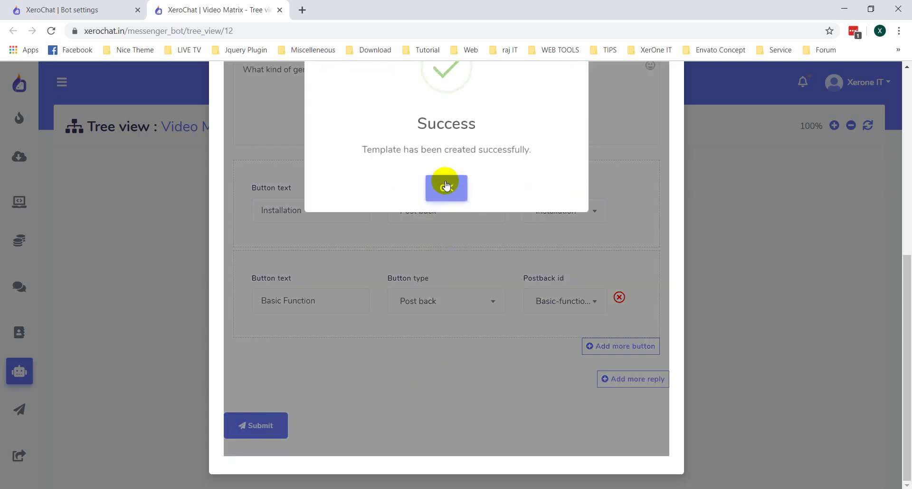
click(444, 186)
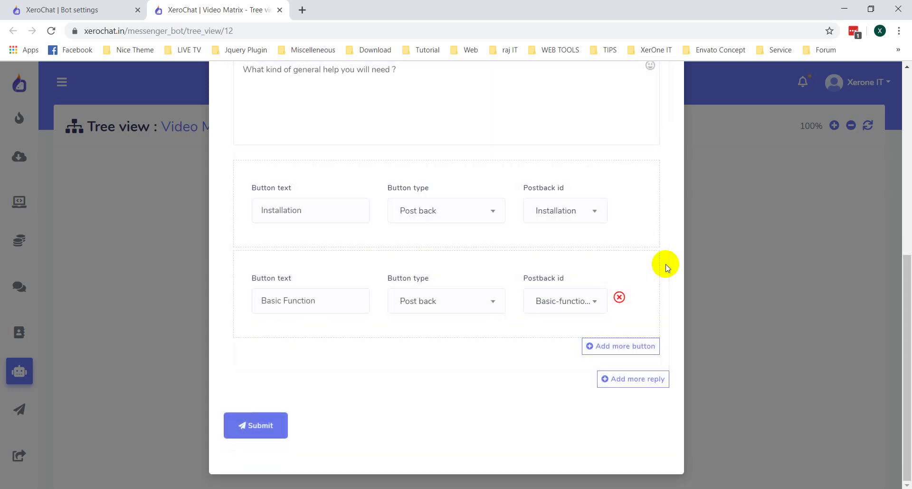
scroll(665, 261, up, 5)
scroll(663, 205, up, 2)
click(663, 99)
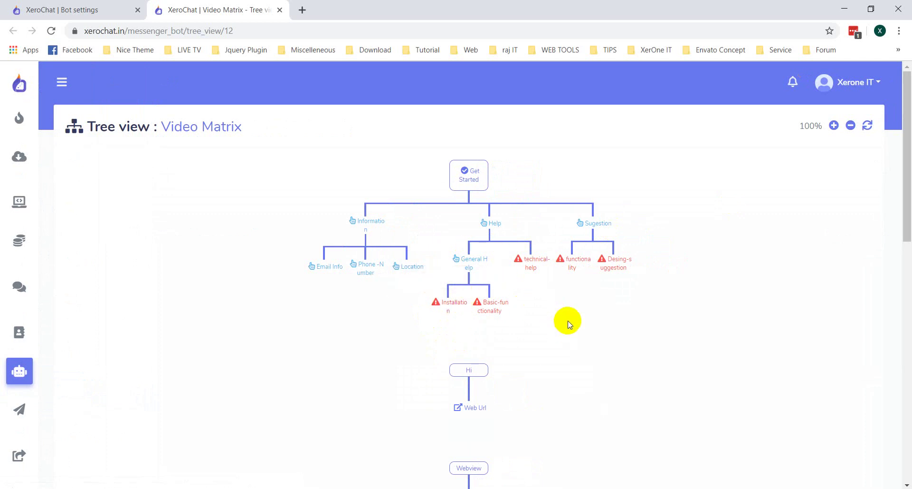
Open the empty Installation child postback under General Help and name its template "Installation".
click(446, 305)
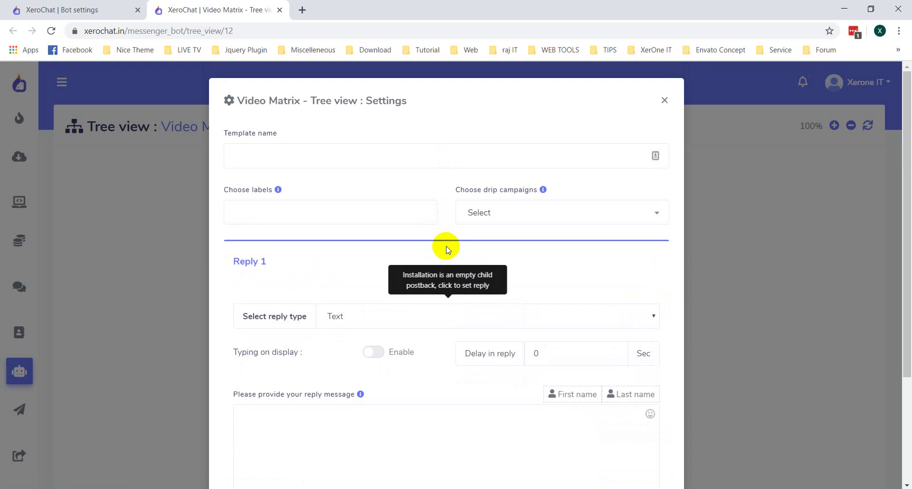
scroll(358, 171, down, 1)
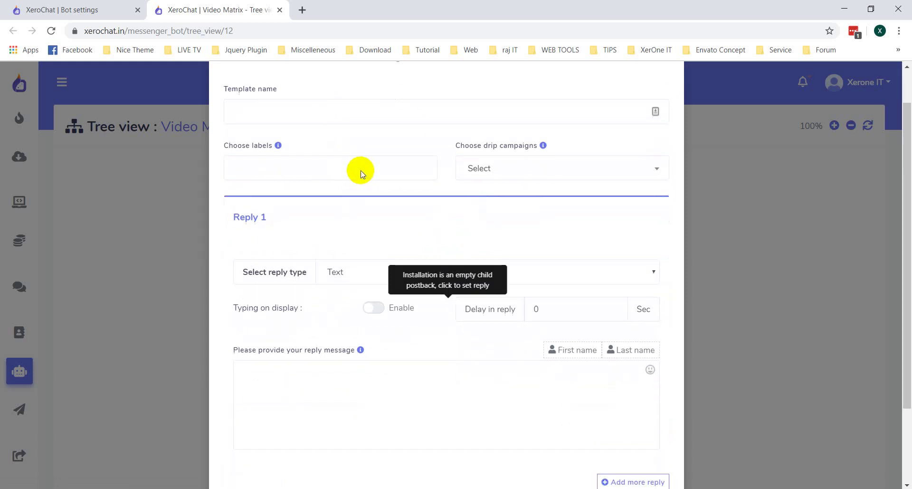
click(388, 103)
text(Installation)
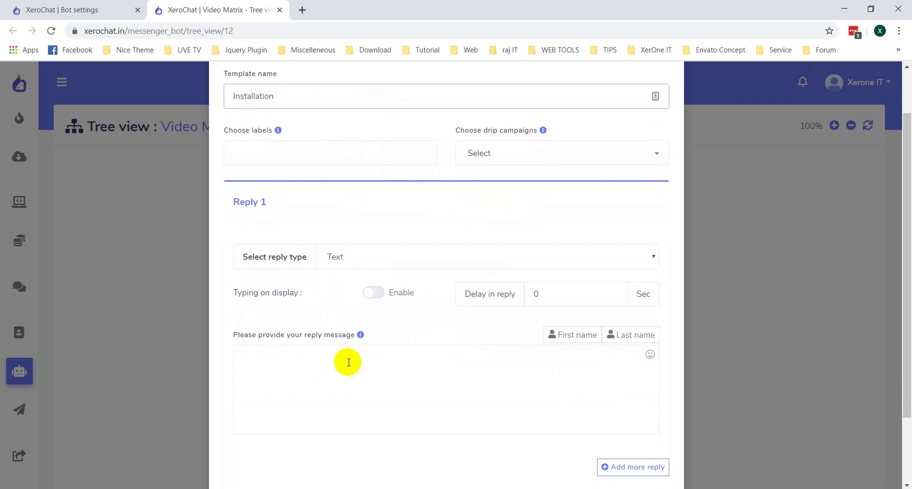
scroll(347, 362, down, 1)
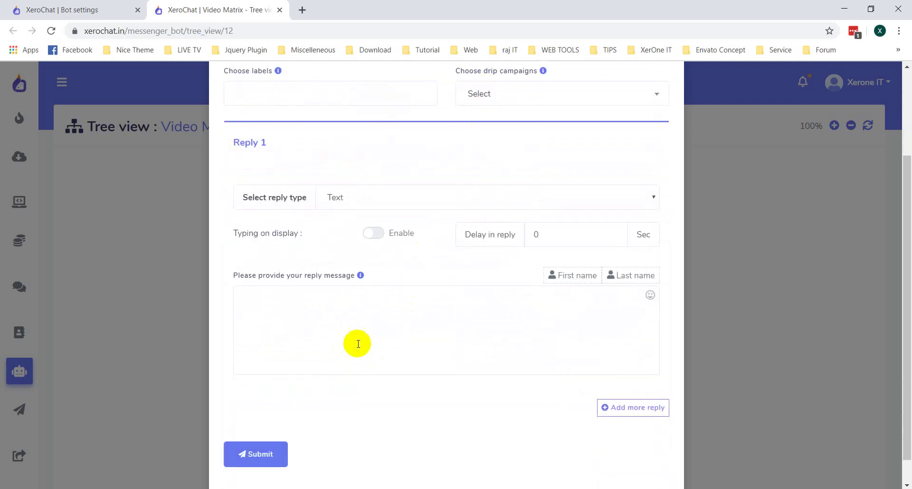
Begin the reply message with "Thanks for asking installation help. Our support doesn't provide installtion. We can install it with".
click(384, 330)
text(Thanks)
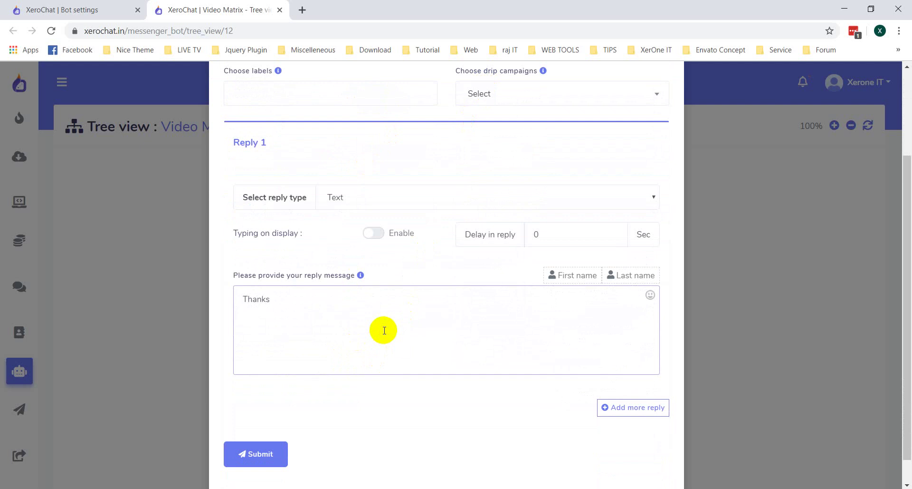
text( for asking installation help)
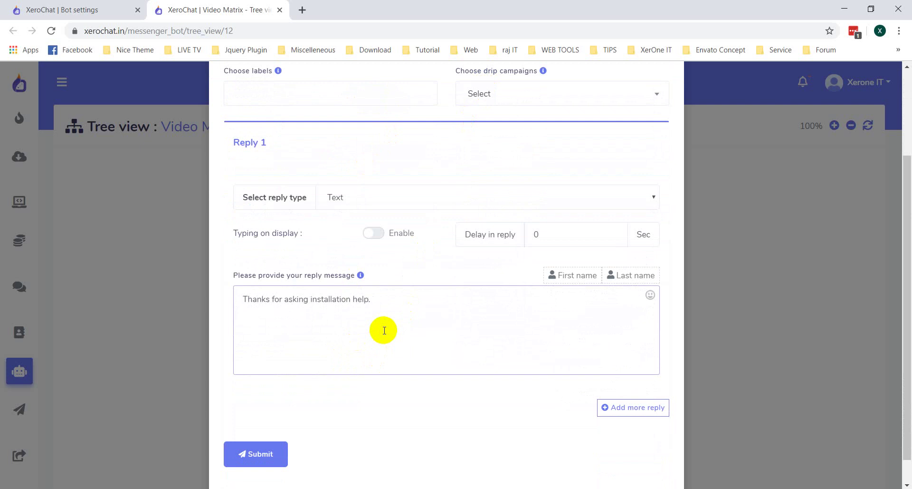
text(. Our support doesn't prov)
key(BackSpace)
key(BackSpace)
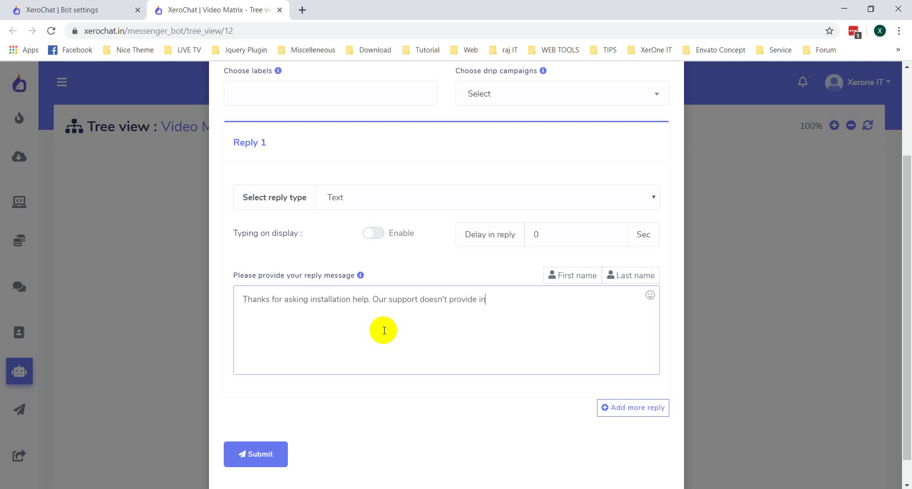
text(installtion. We can install it with)
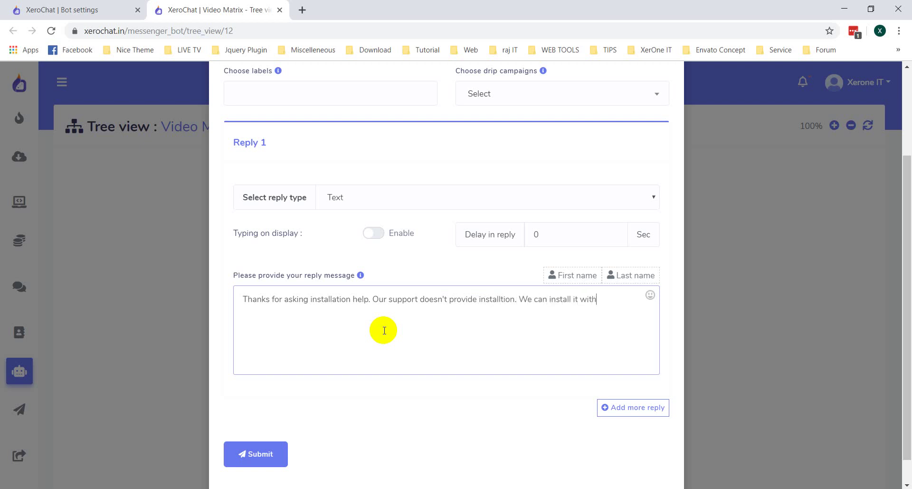
Complete the reply message with "a small charge, to get more help, contact our support desk please.".
text( a small charge, to get more help)
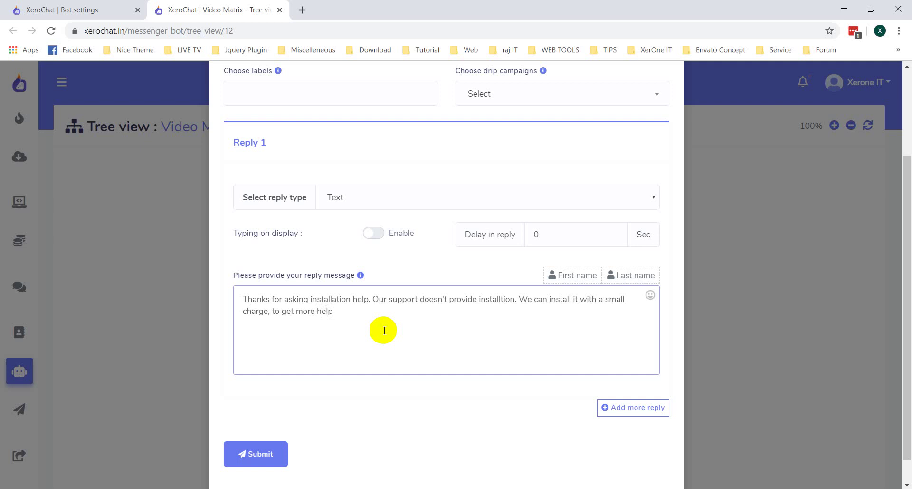
text(, contact our support desk)
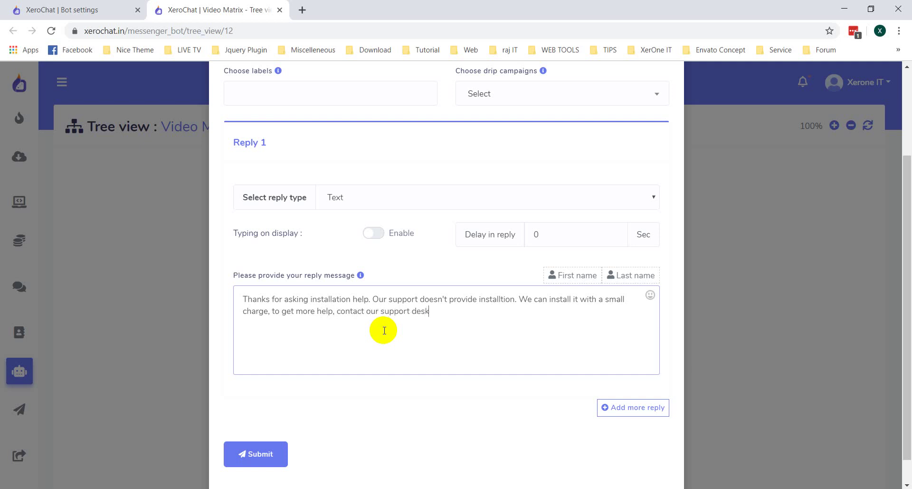
text( pleae.)
key(BackSpace)
key(BackSpace)
key(BackSpace)
text(sk please.)
Submit the Installation template, acknowledge the confirmation and close the settings to return to the tree.
click(269, 454)
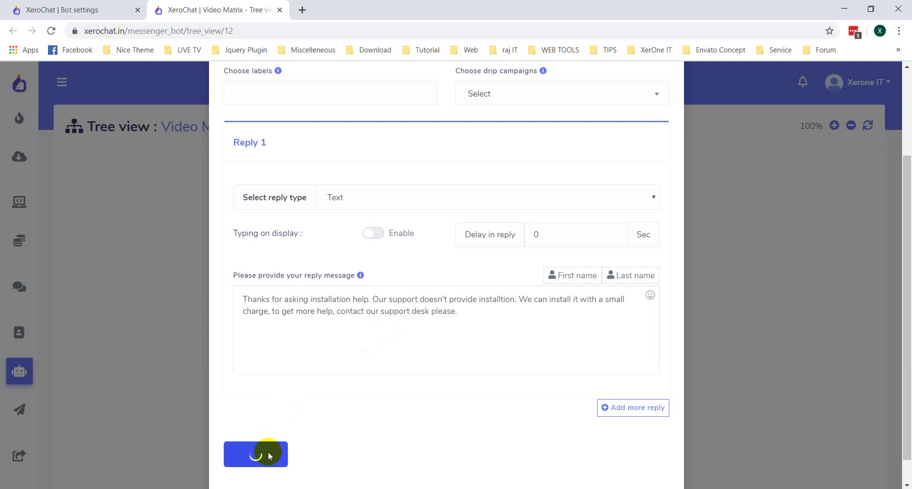
scroll(574, 366, down, 1)
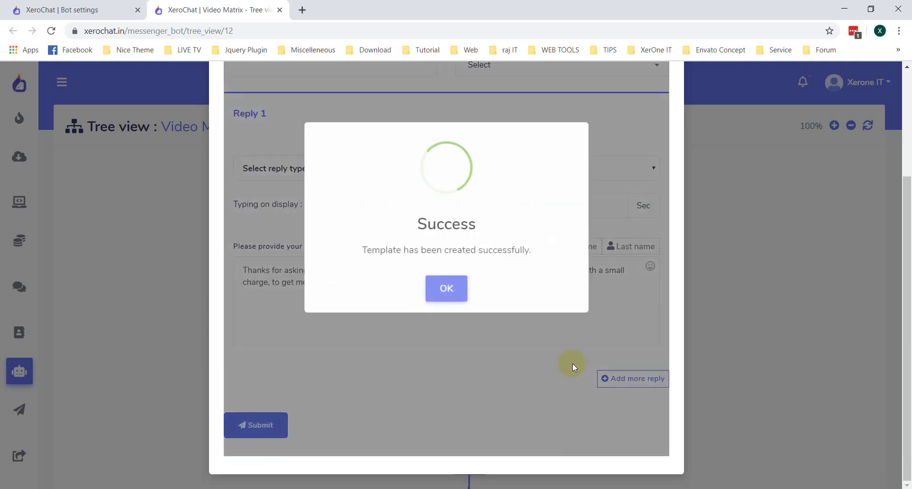
click(456, 290)
click(659, 109)
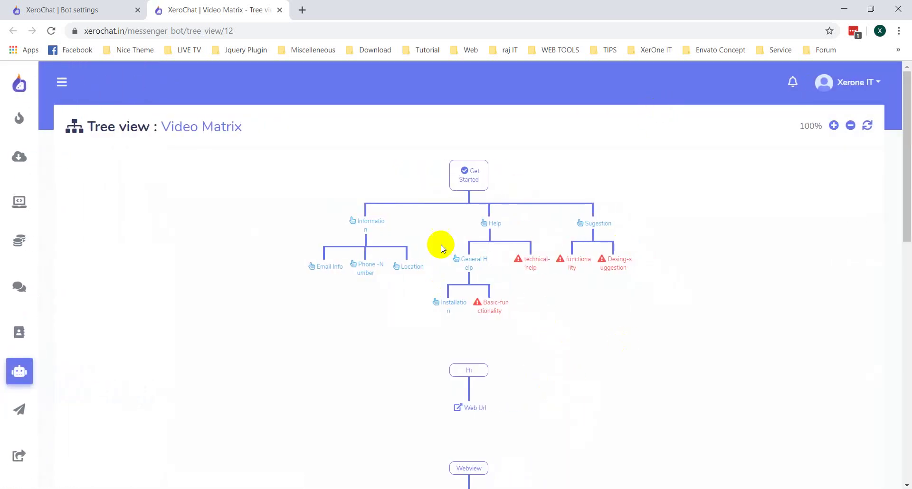
Open the settings of the "Hi" keyword bot below the Get Started tree.
scroll(532, 256, down, 1)
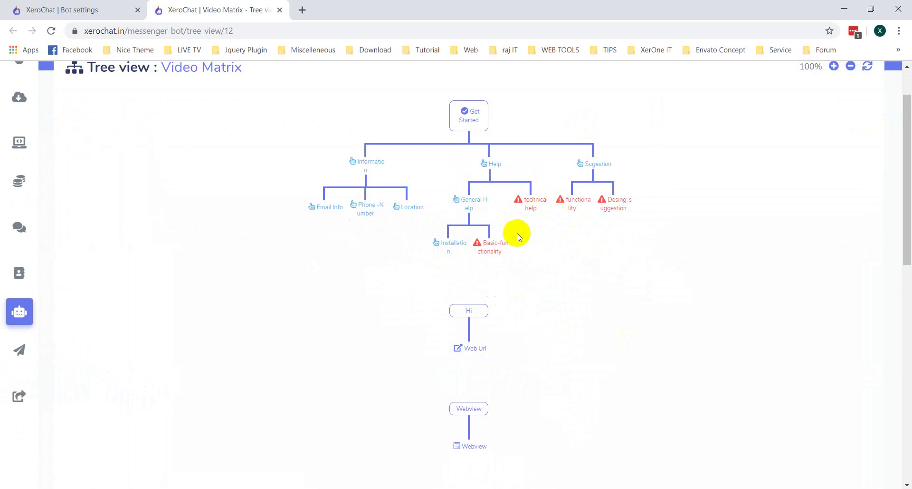
scroll(544, 251, down, 1)
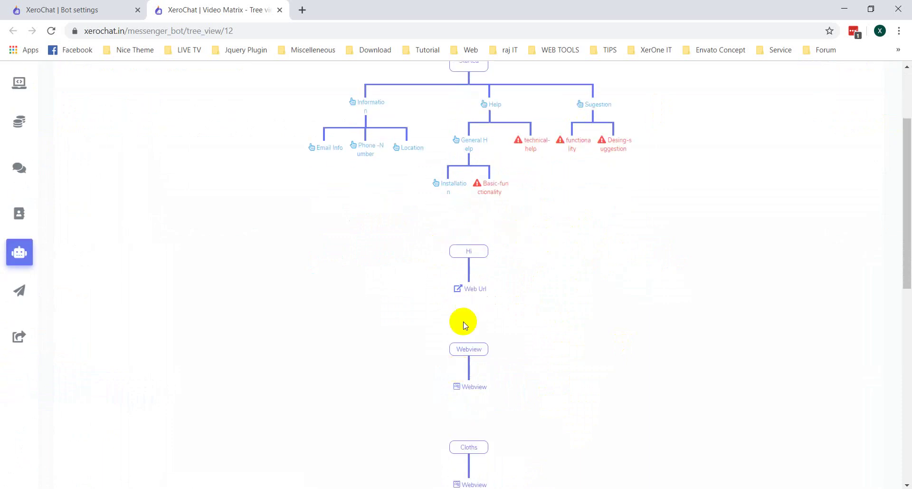
click(474, 253)
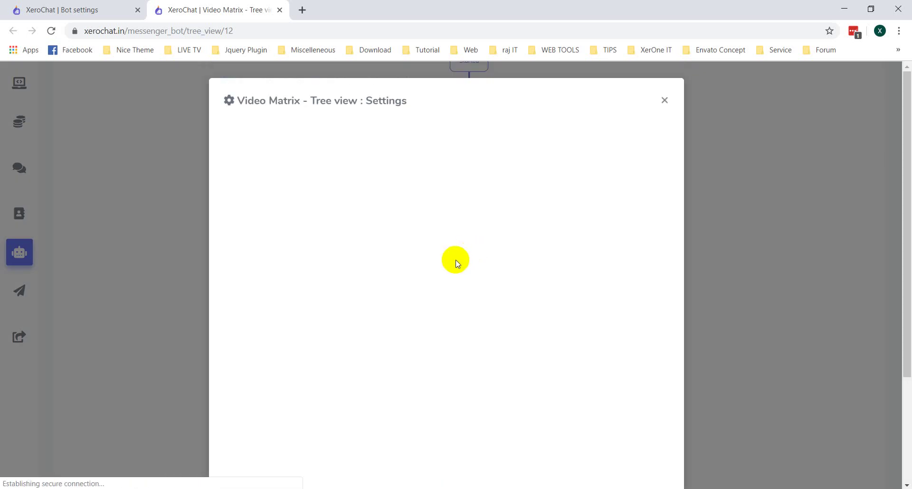
Examine the Hi bot's name, keywords, available reply types, reply message and existing Profile button.
scroll(458, 257, down, 1)
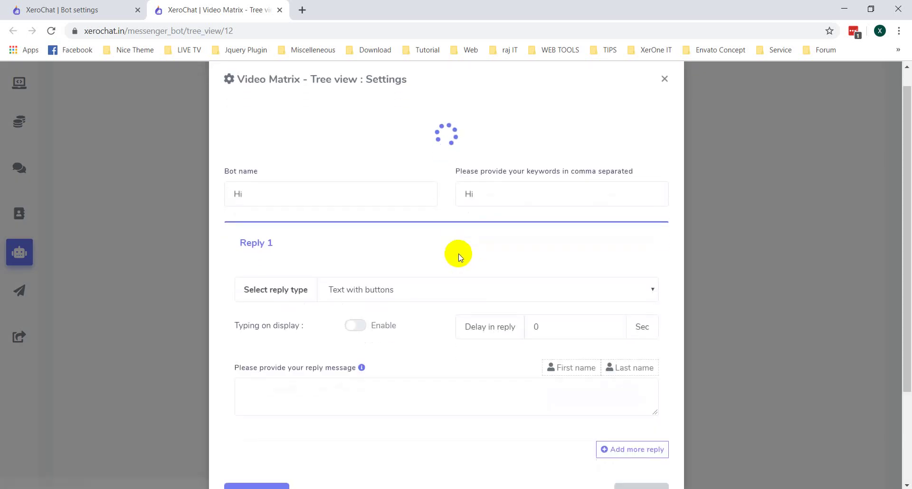
scroll(460, 257, down, 2)
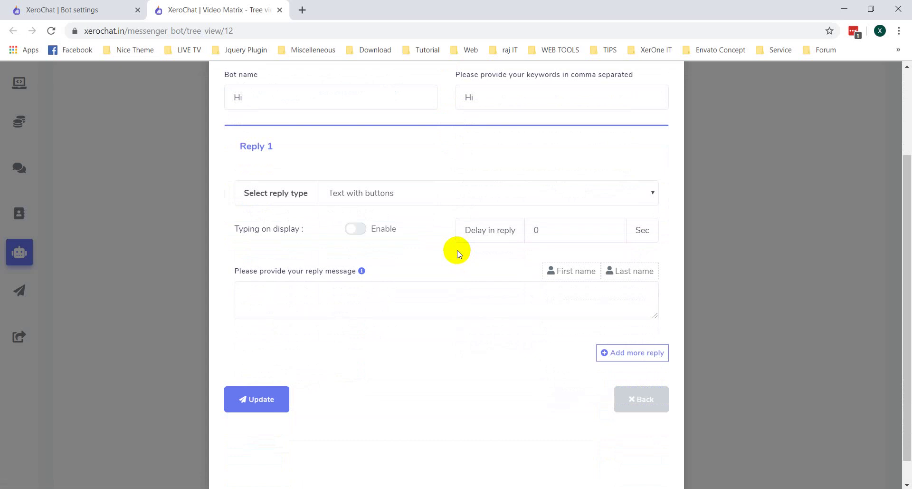
scroll(458, 252, down, 2)
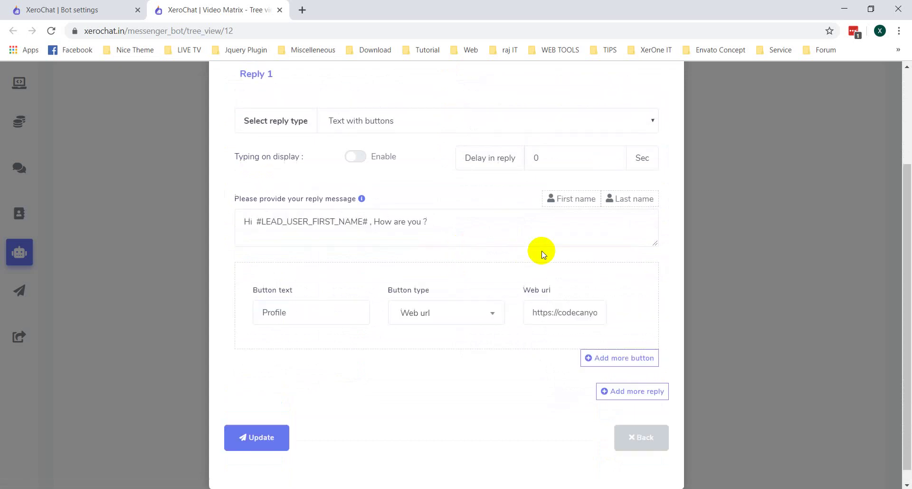
scroll(543, 254, up, 3)
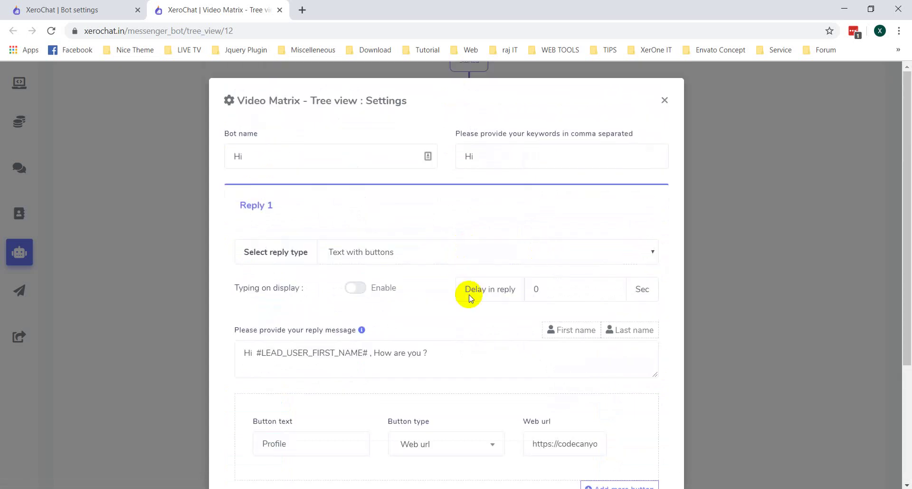
scroll(414, 357, down, 4)
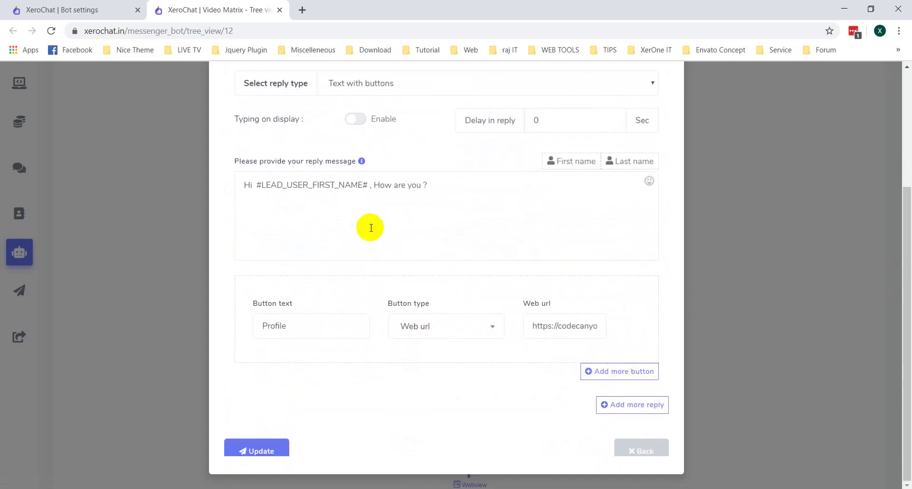
scroll(381, 263, up, 4)
scroll(333, 217, down, 1)
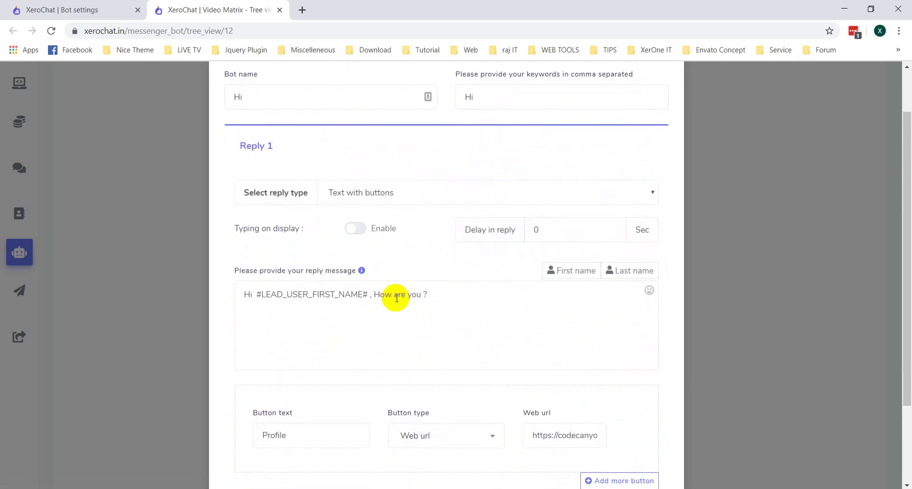
click(434, 188)
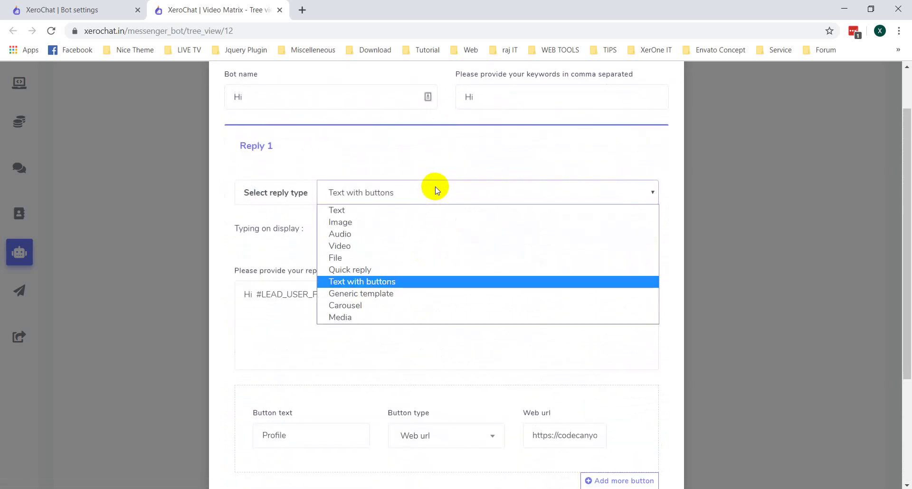
click(271, 331)
scroll(271, 328, down, 3)
scroll(375, 323, up, 3)
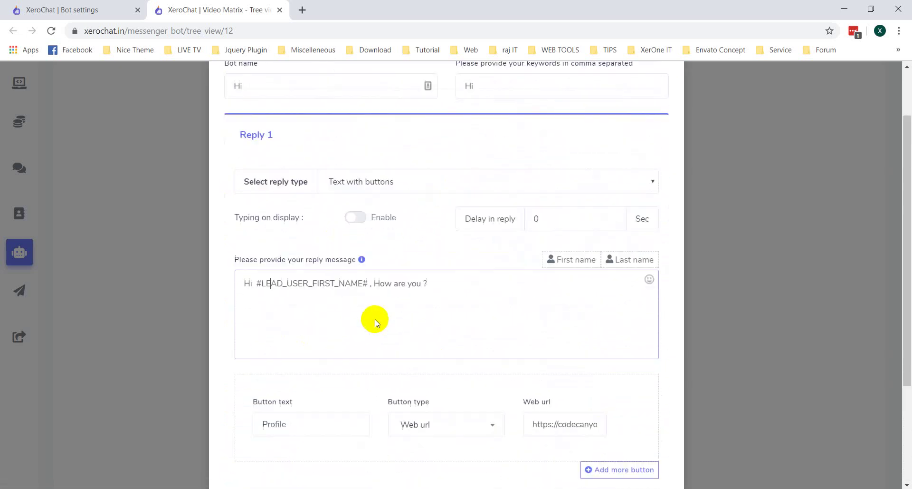
scroll(451, 332, down, 3)
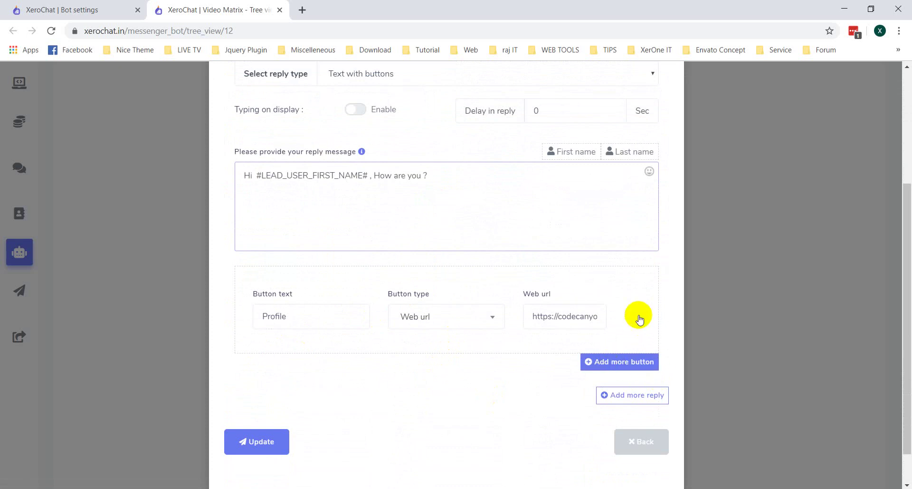
Add a second button "Installation" to the Hi reply with type Post back and the existing Installation postback id.
click(618, 361)
click(279, 401)
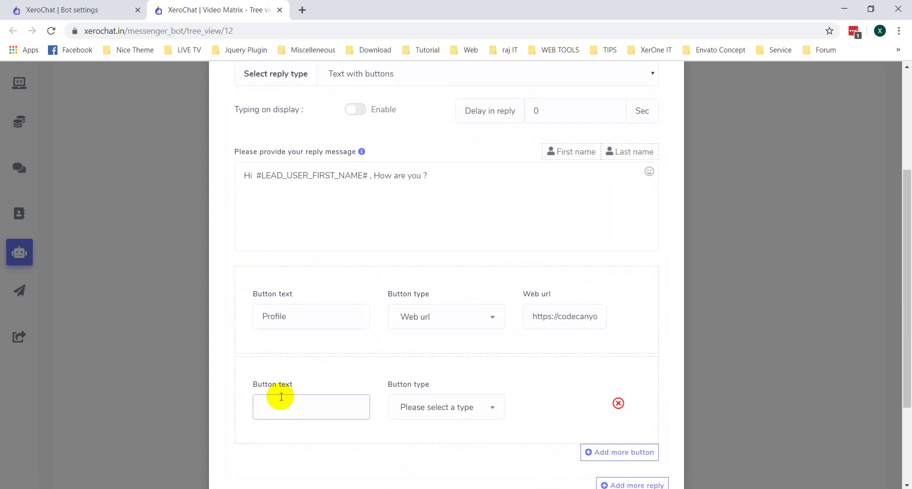
text(Instaalatio)
text(on)
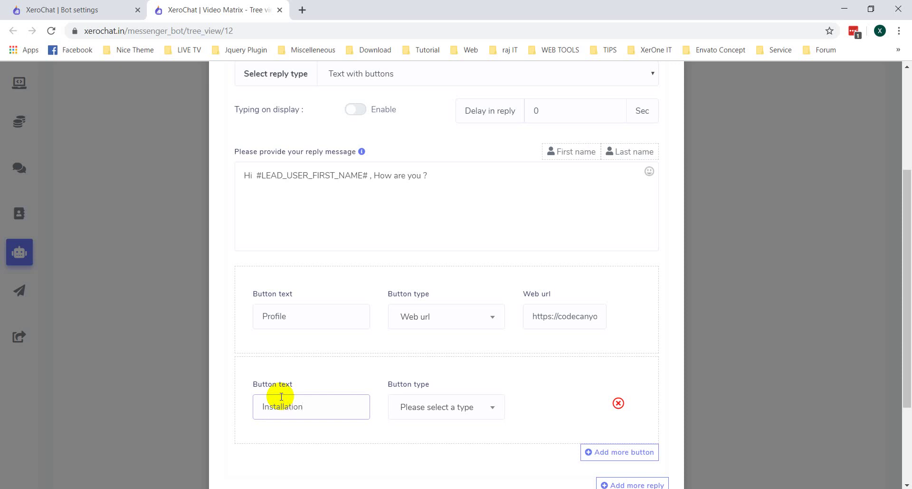
click(467, 407)
scroll(447, 471, up, 3)
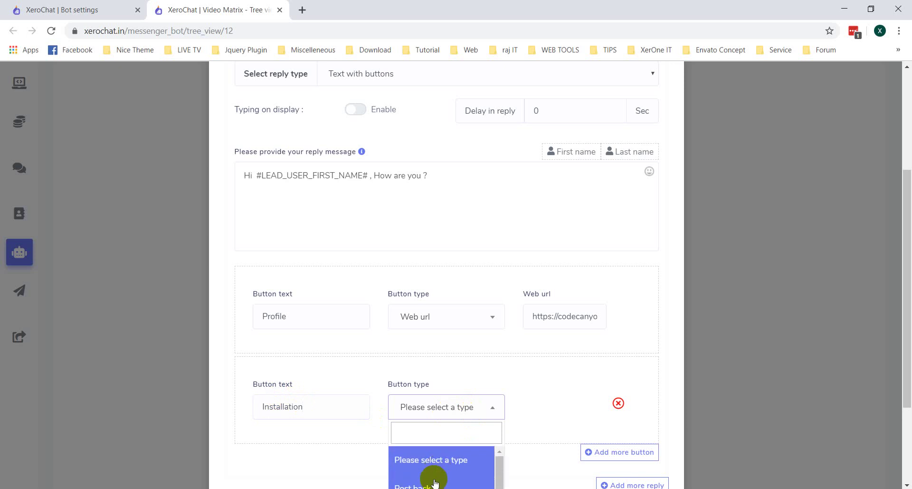
click(438, 483)
click(575, 408)
text(ins)
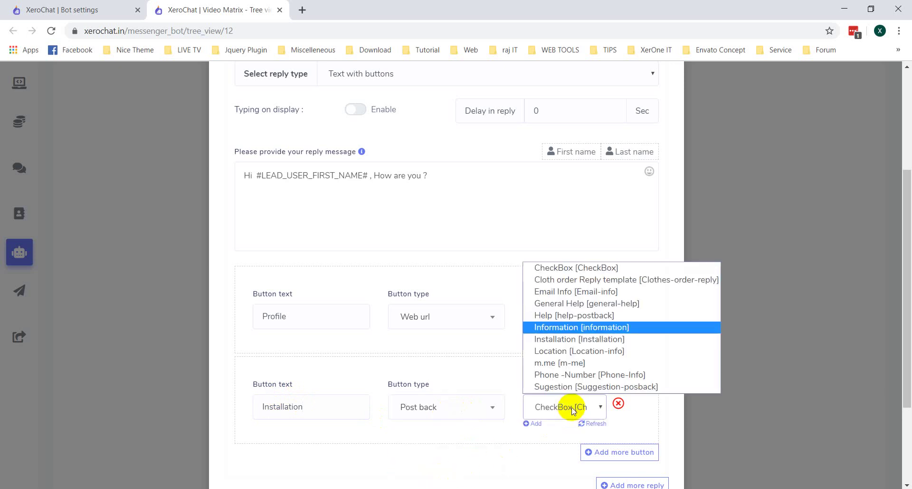
click(598, 342)
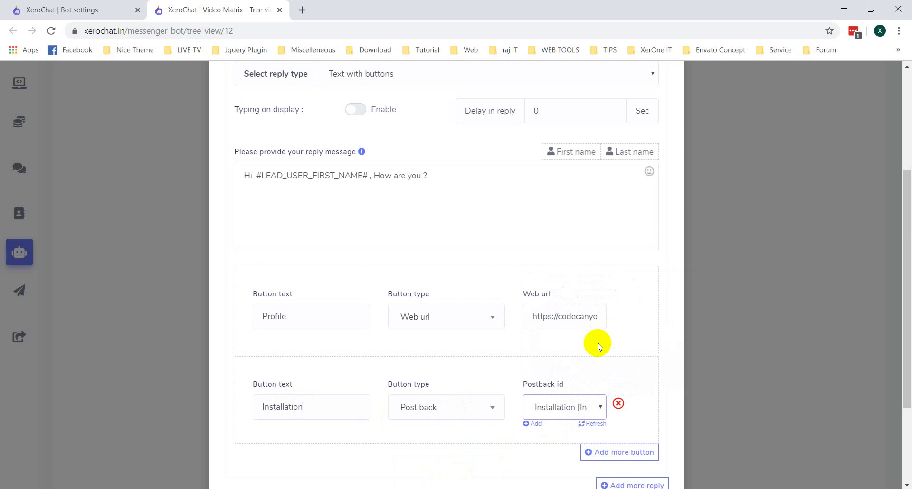
Update the Hi bot with the new button and close the settings to return to the tree.
scroll(625, 343, down, 3)
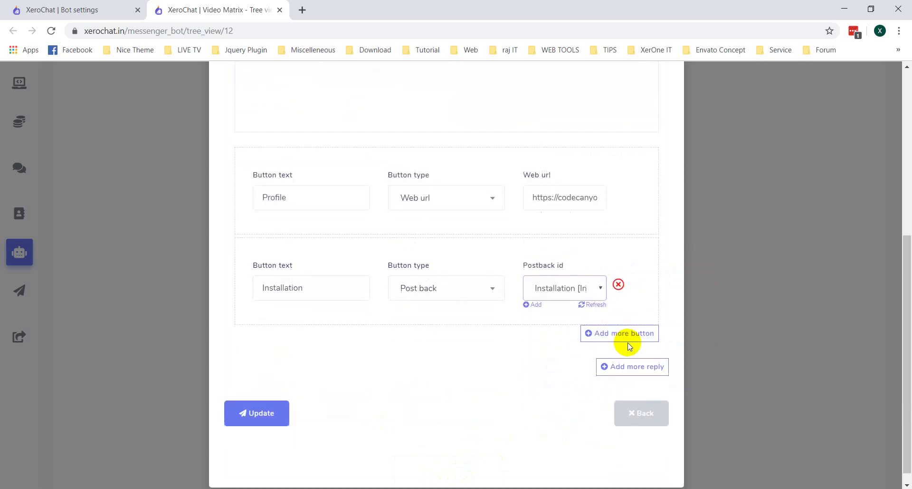
click(254, 407)
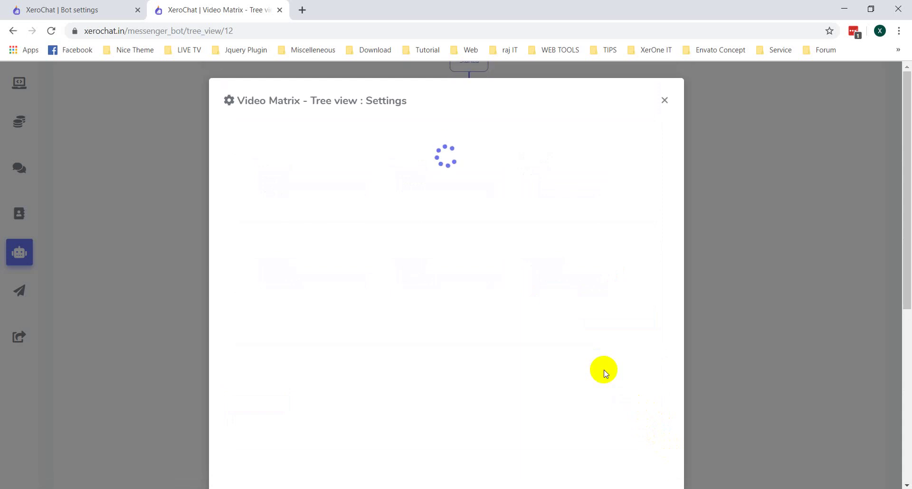
click(663, 101)
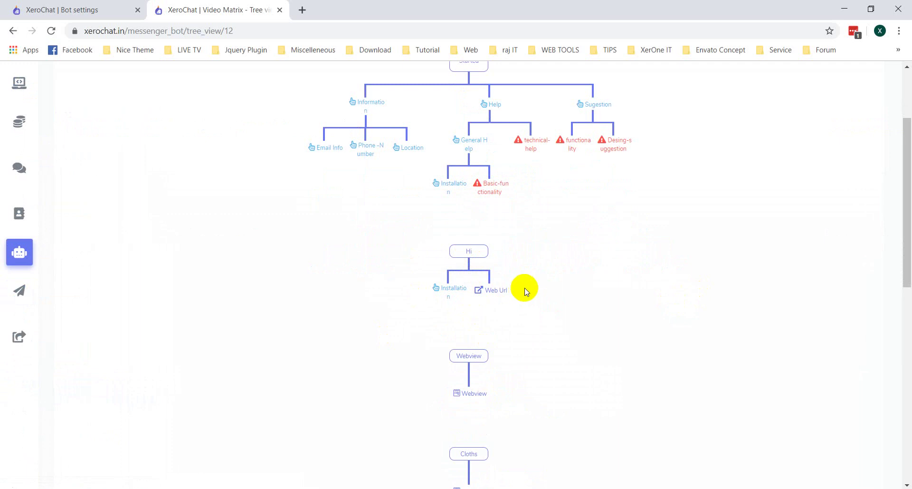
drag(526, 287, 456, 271)
click(560, 297)
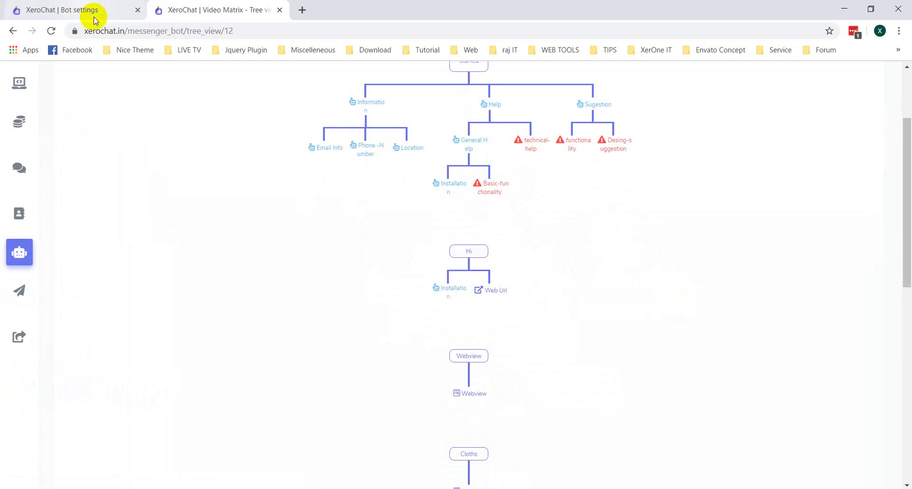
Open the Video Matrix Facebook page from the tree view's title in a new tab and start a message conversation with the page.
scroll(372, 216, up, 3)
middle_click(221, 130)
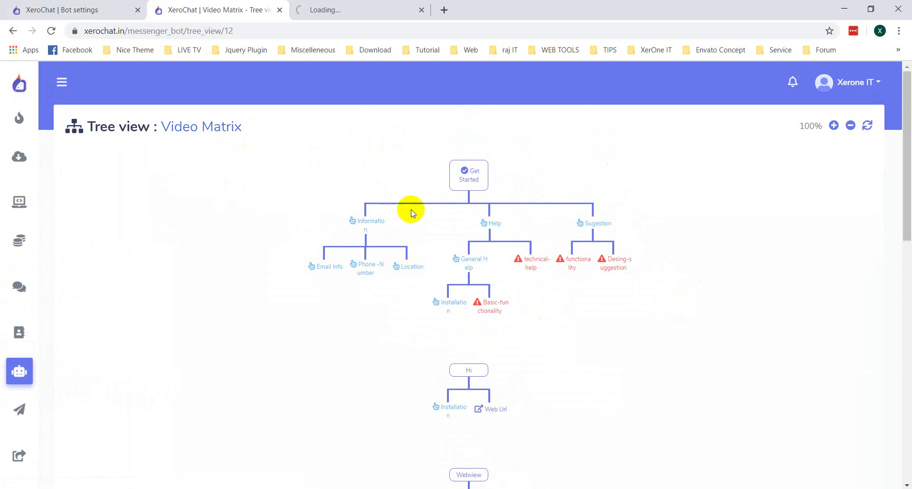
click(337, 9)
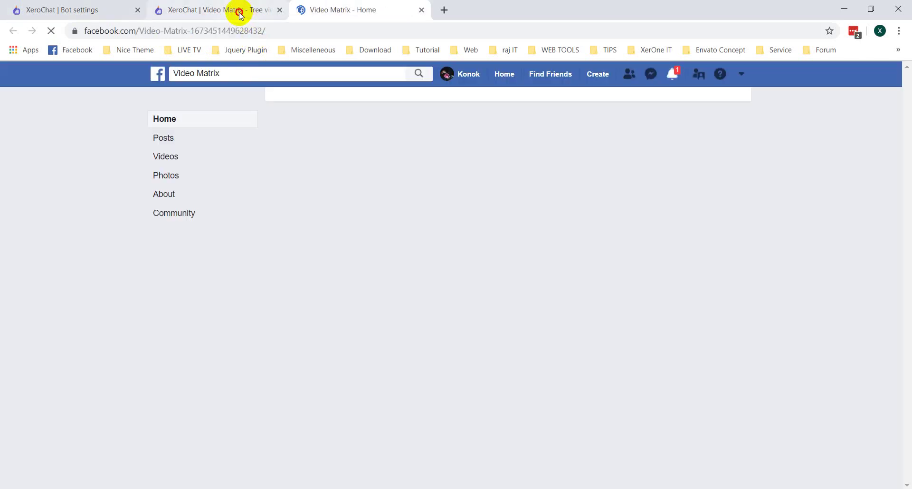
click(240, 13)
click(336, 11)
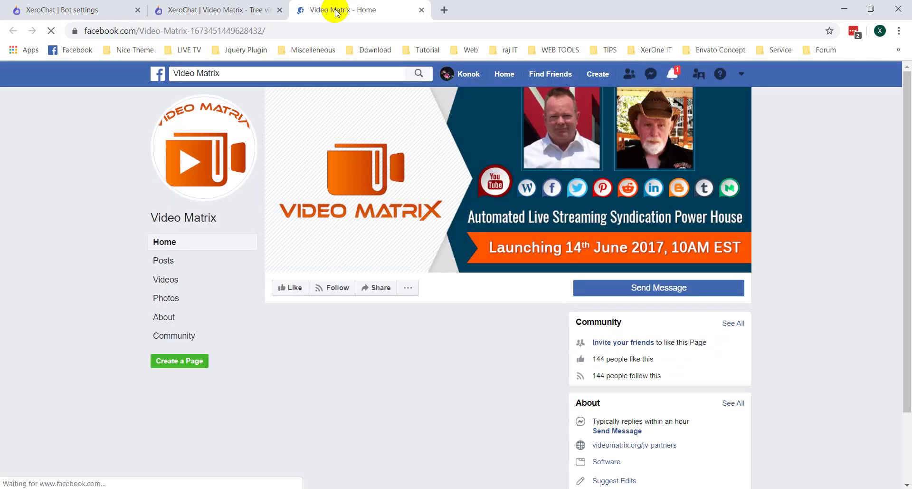
scroll(635, 290, down, 2)
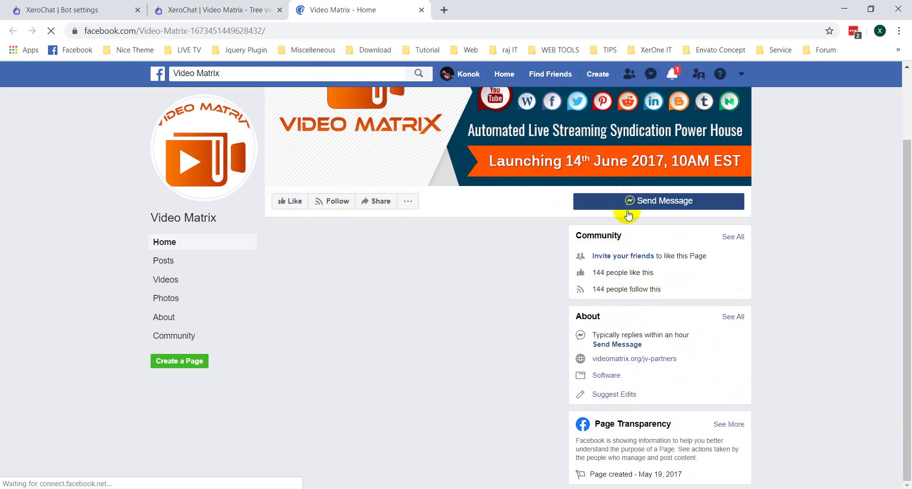
click(627, 202)
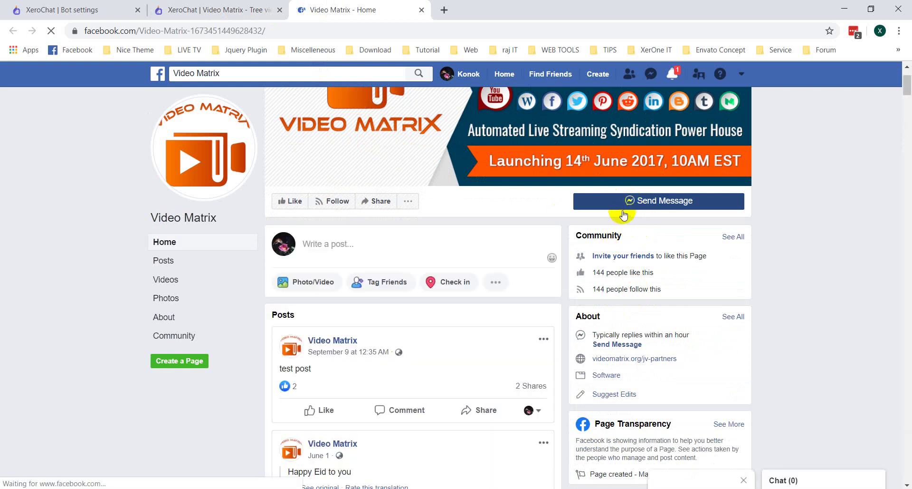
Open the chat with the Video Matrix page and delete the entire existing conversation.
click(628, 202)
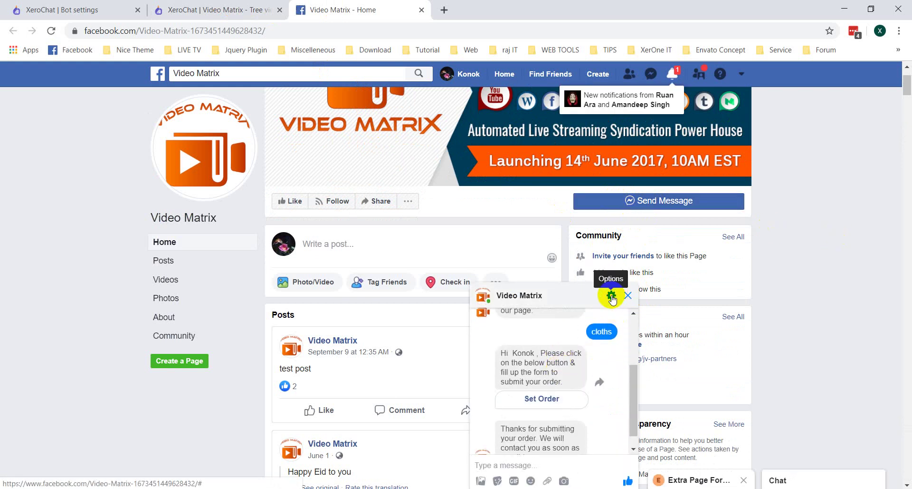
click(612, 296)
click(639, 411)
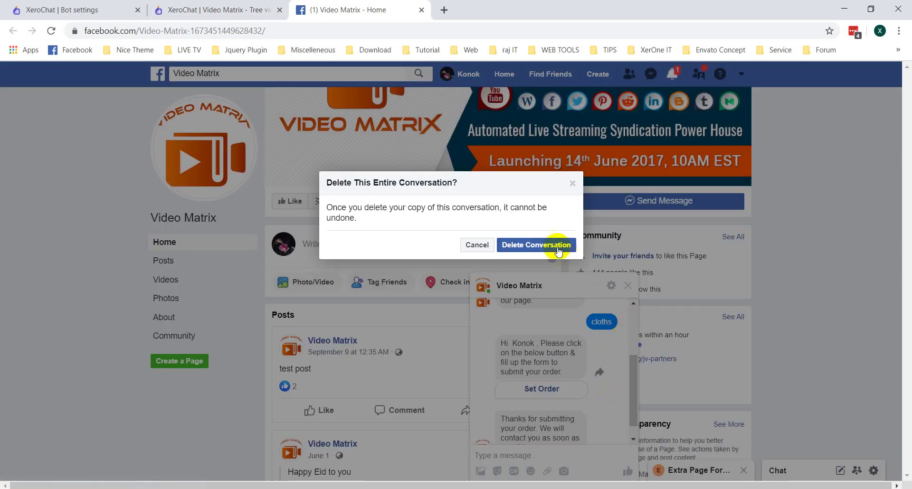
click(559, 251)
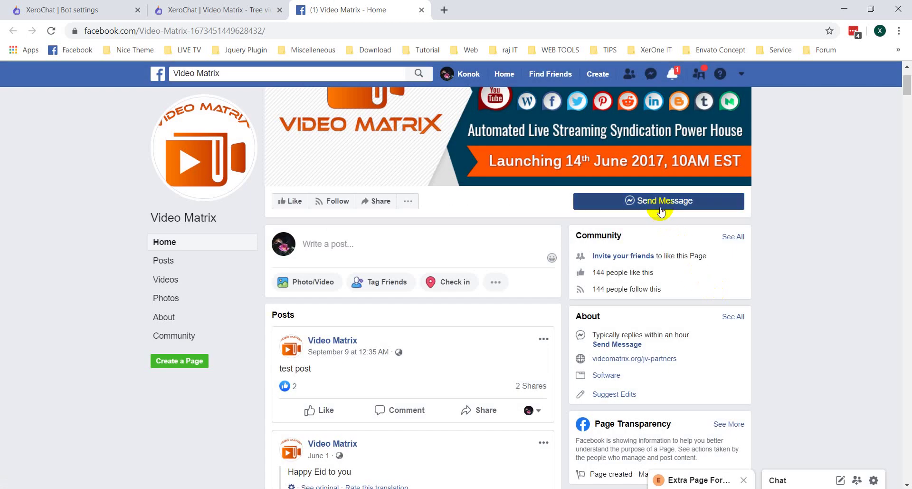
Start a fresh conversation with the page via Get Started and test the bot's Information branch with the Email and Location replies.
click(598, 201)
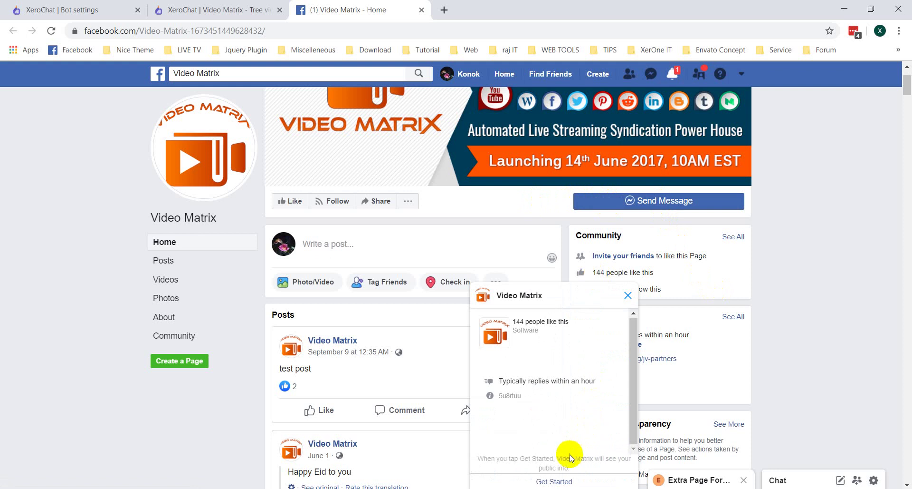
click(557, 481)
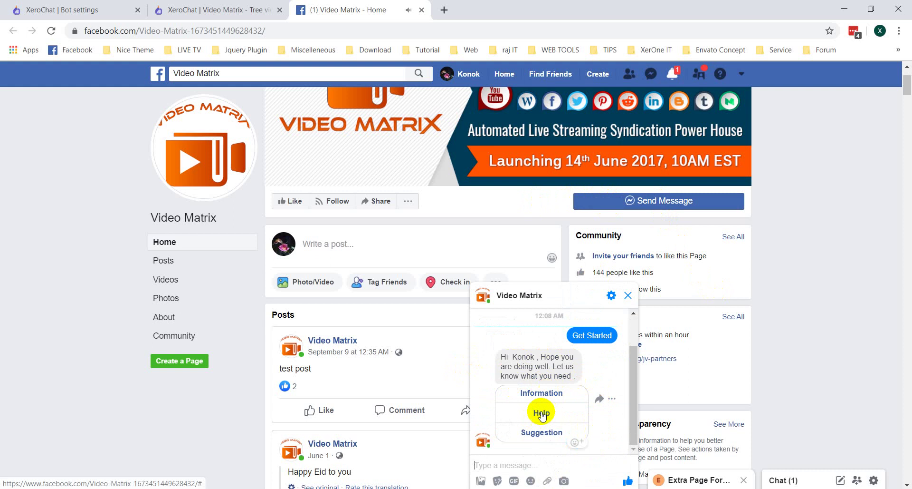
click(543, 389)
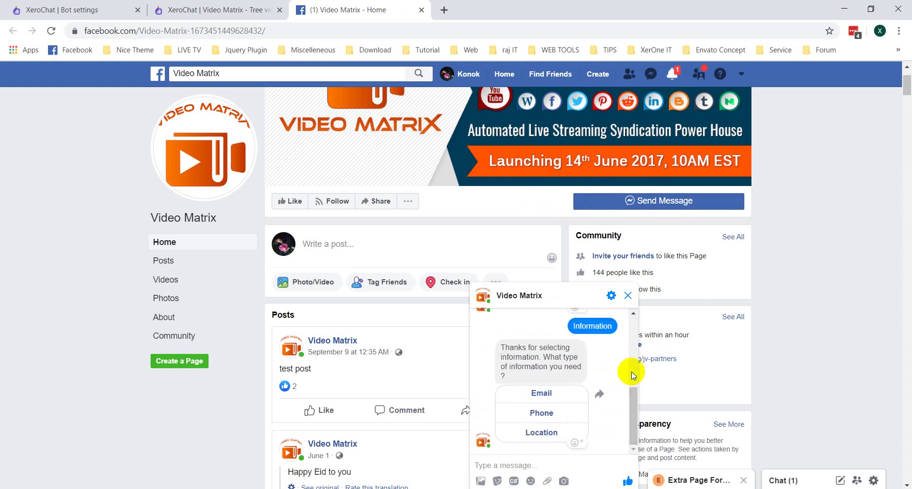
click(541, 392)
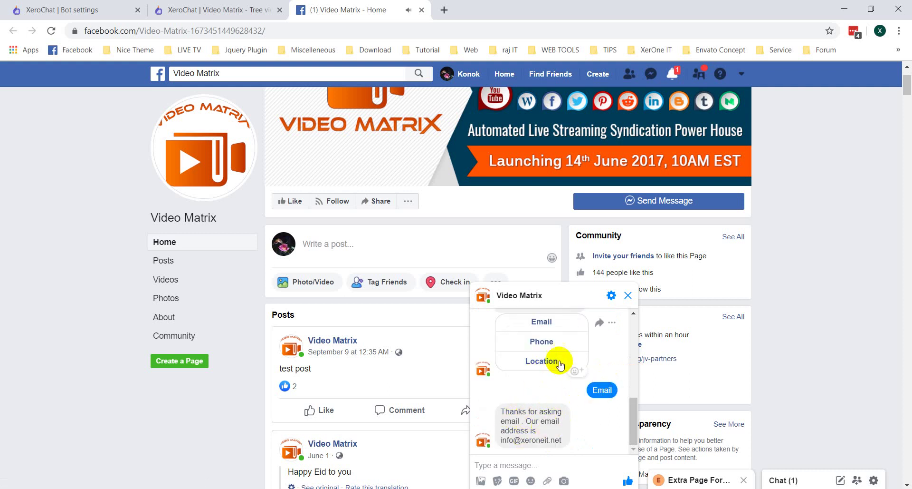
click(542, 361)
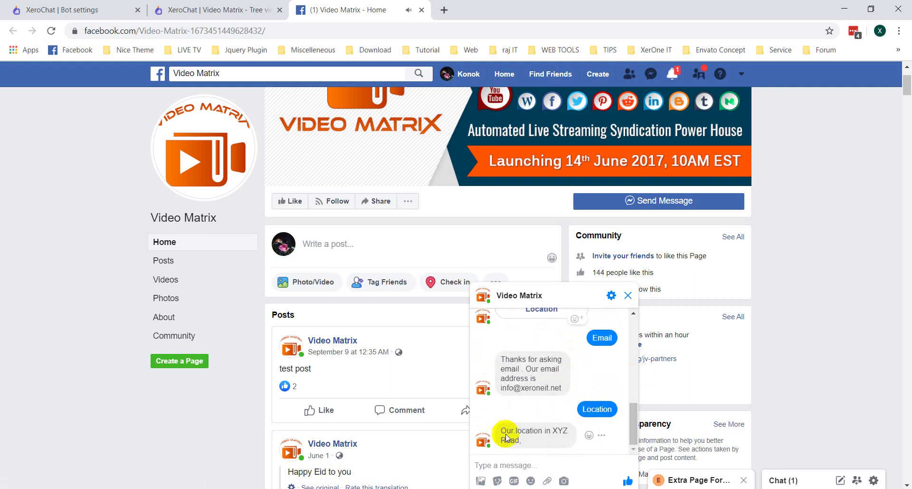
Test the bot's Help branch in the chat by choosing Help, General and Installation, and look back over the conversation.
scroll(546, 439, up, 5)
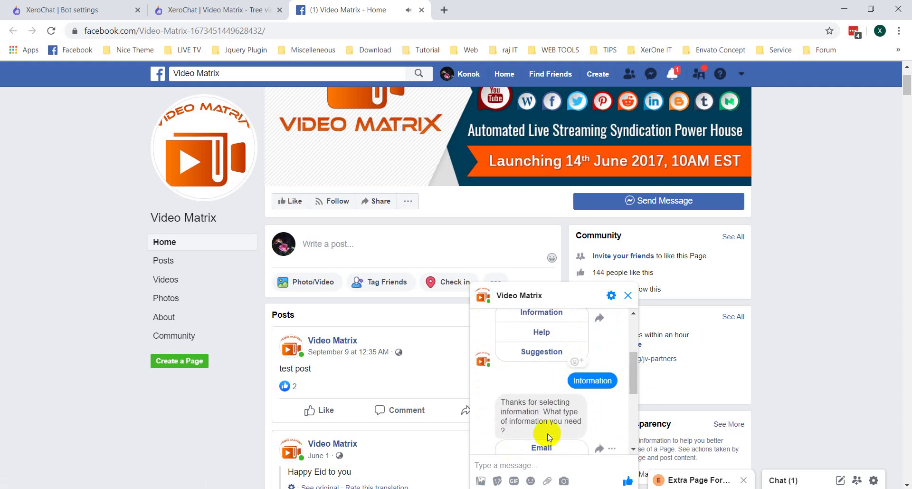
click(546, 333)
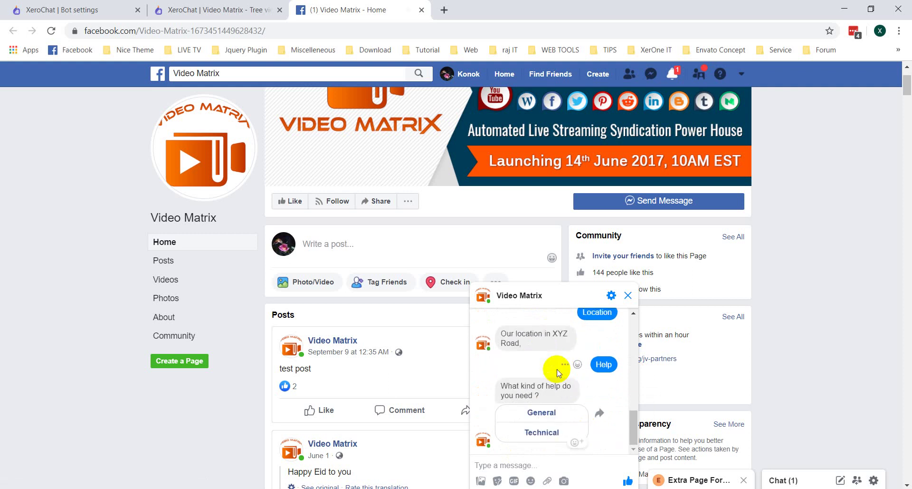
click(543, 412)
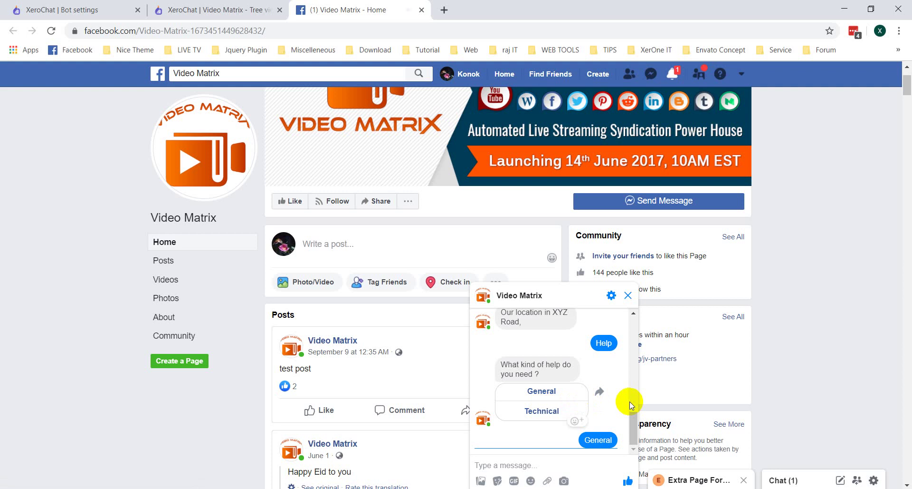
click(532, 409)
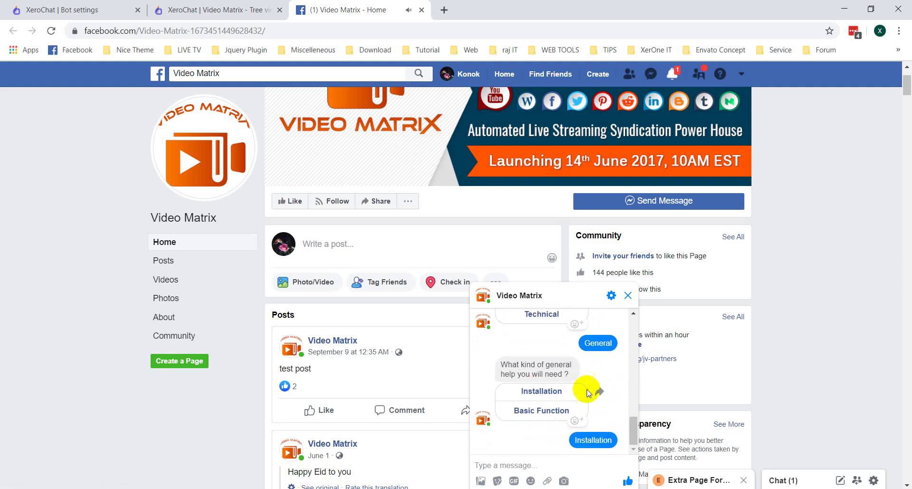
scroll(556, 395, up, 5)
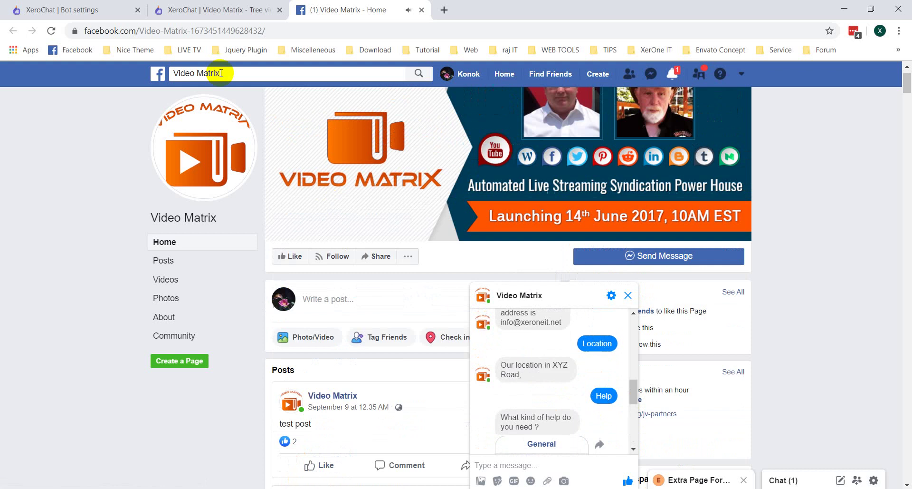
Switch to the XeroChat tree view of Video Matrix and reload the page.
click(219, 10)
click(294, 33)
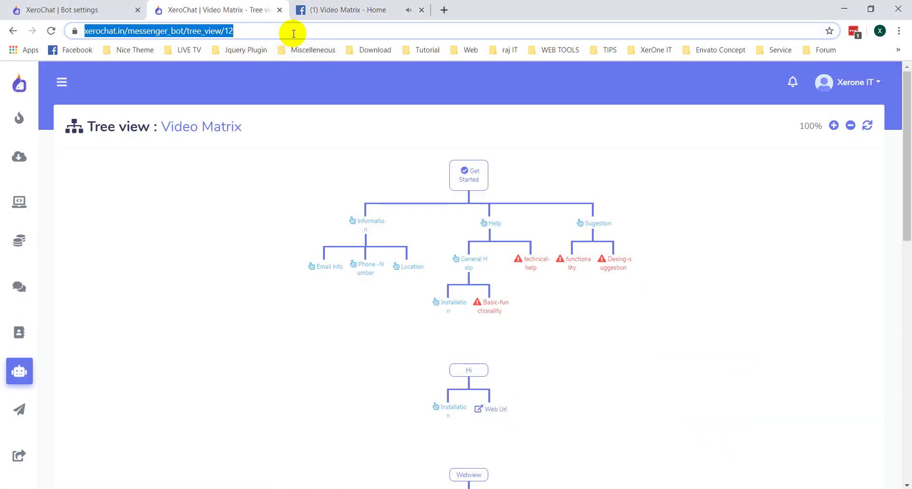
key(Return)
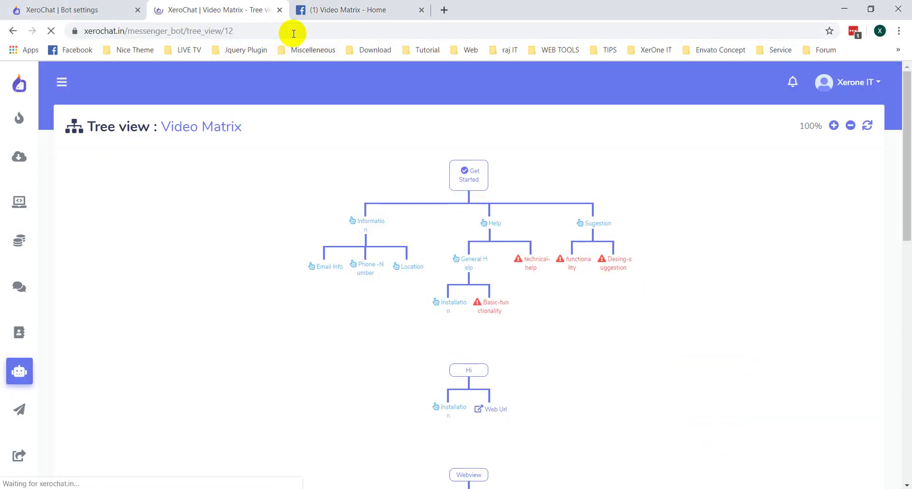